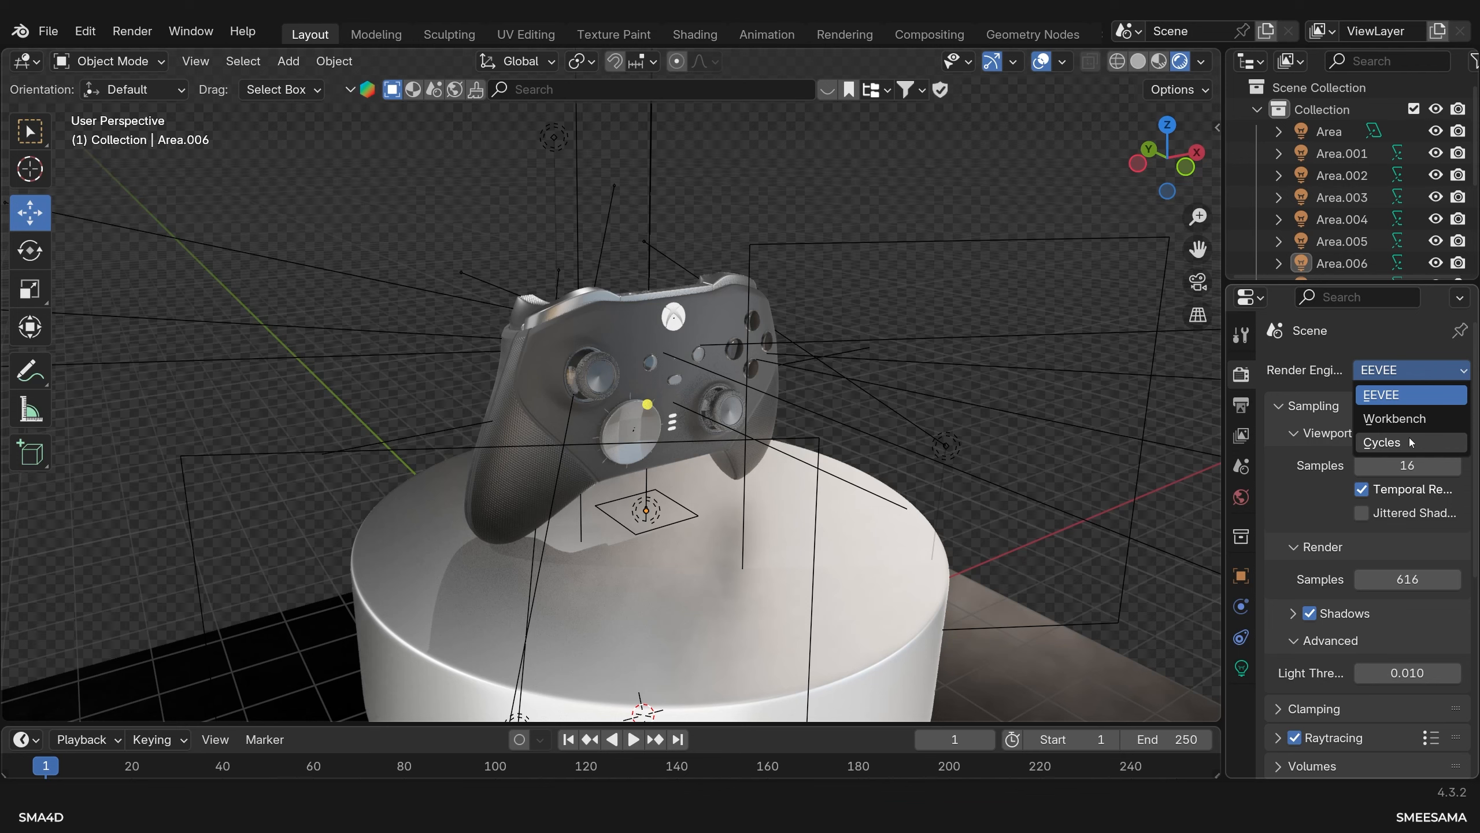
Switch the controller scene's render engine from EEVEE to Cycles.
key(Escape)
click(1410, 370)
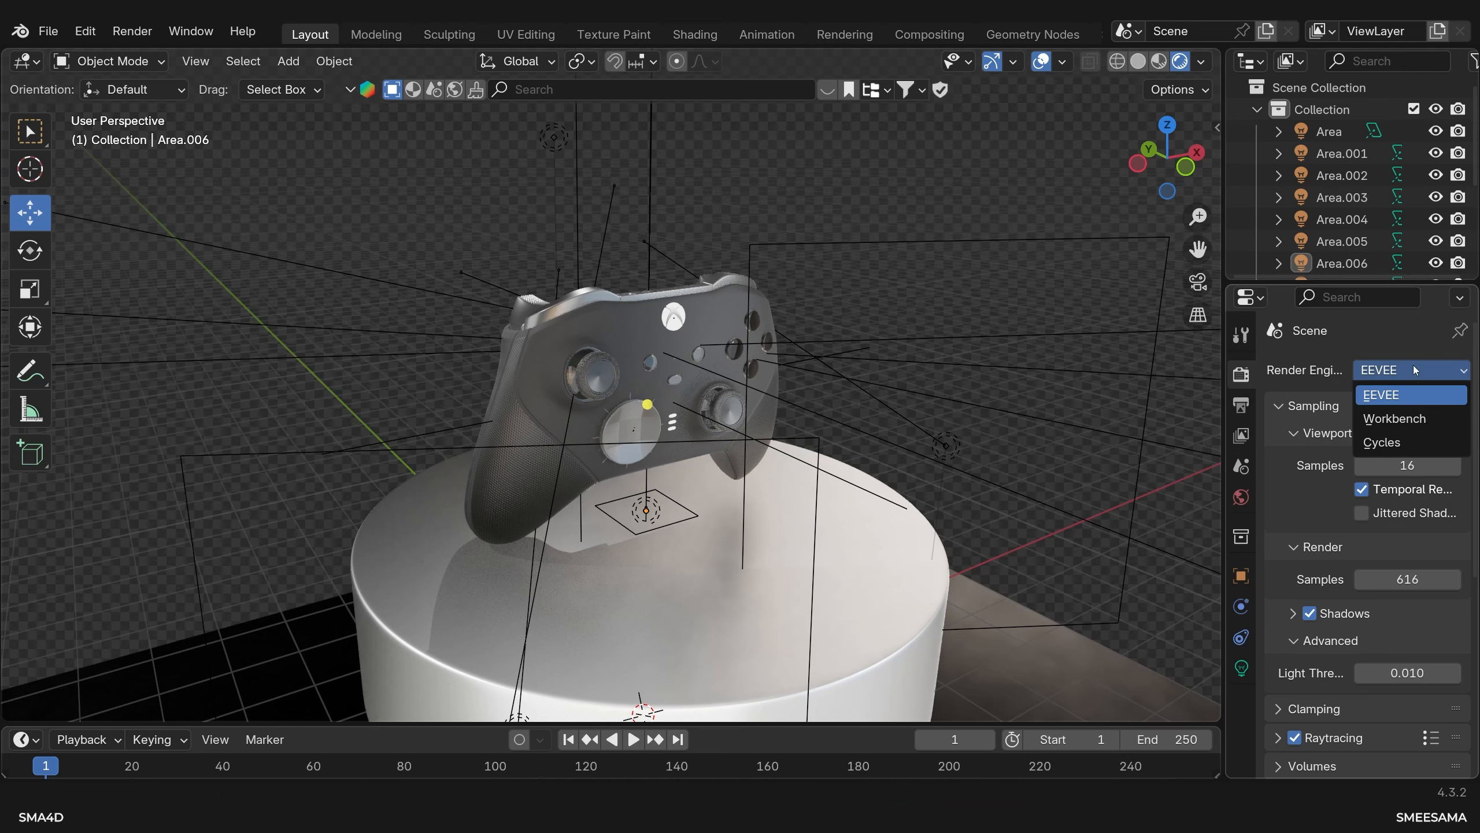
click(1382, 443)
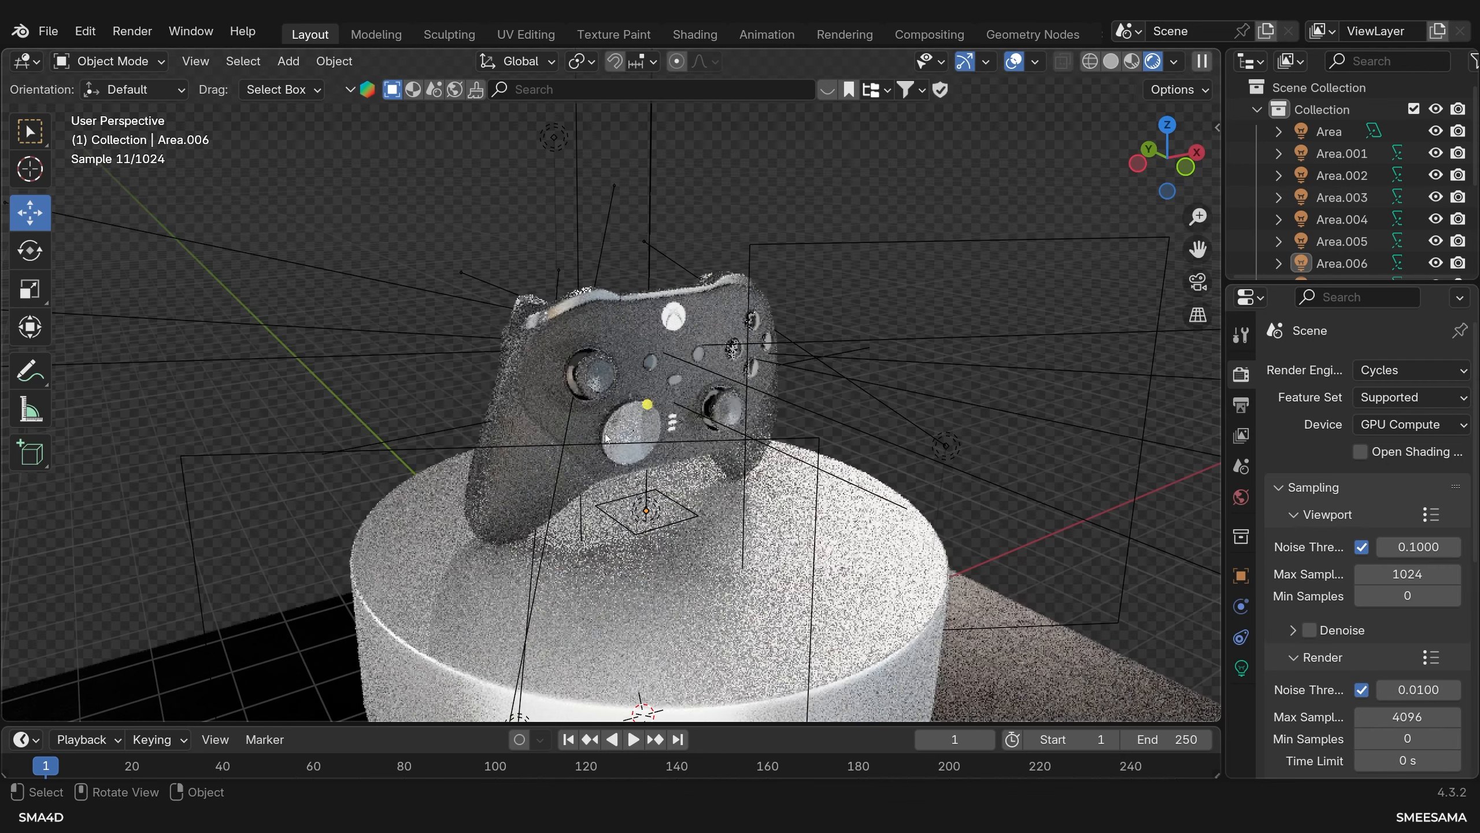
click(684, 505)
click(729, 551)
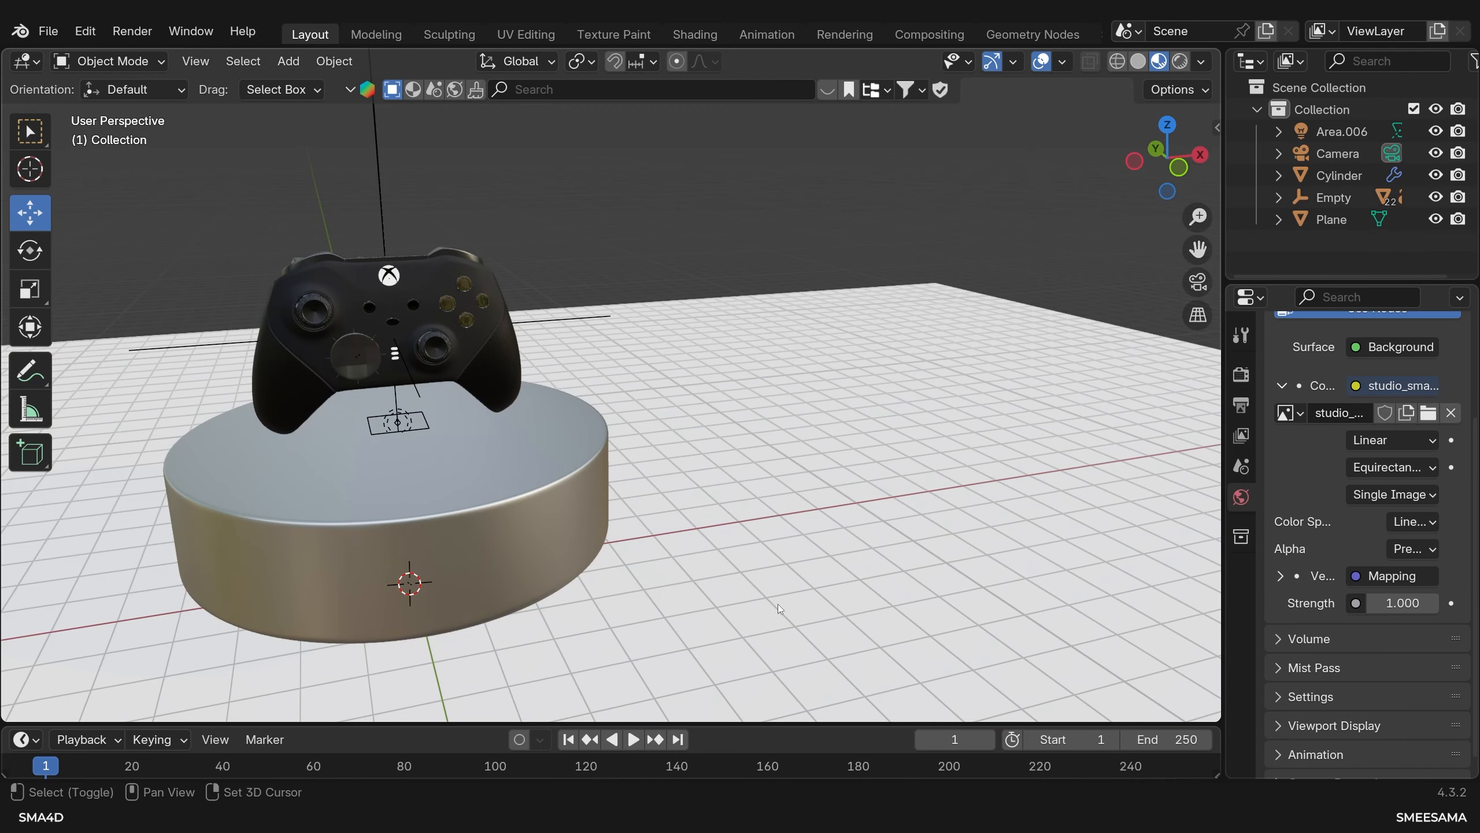
Add a monkey mesh on the open floor area beside the controller's podium.
shift+middle_drag(778, 604, 682, 517)
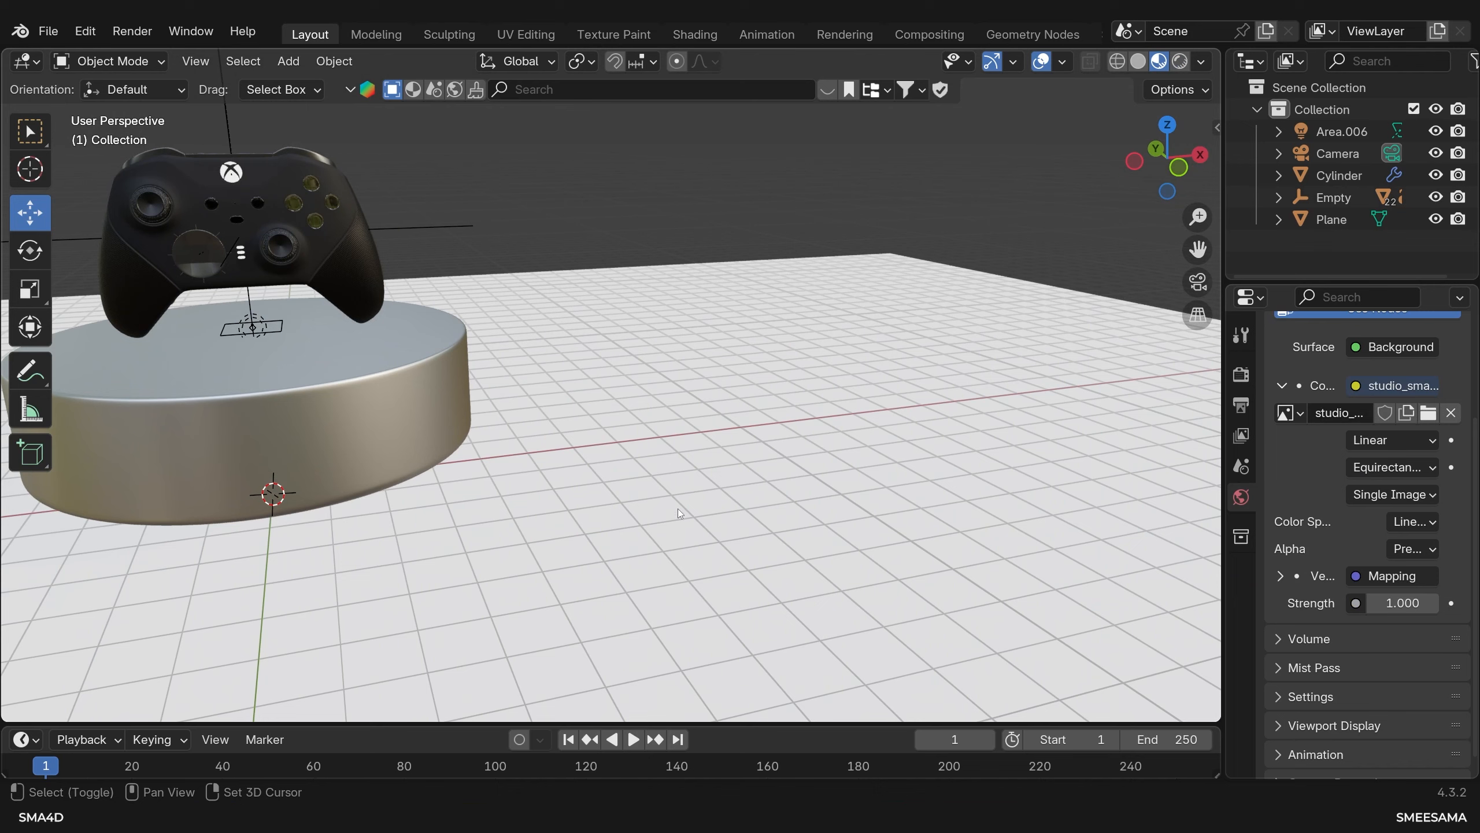
key(shift+a)
mouse_move(606, 378)
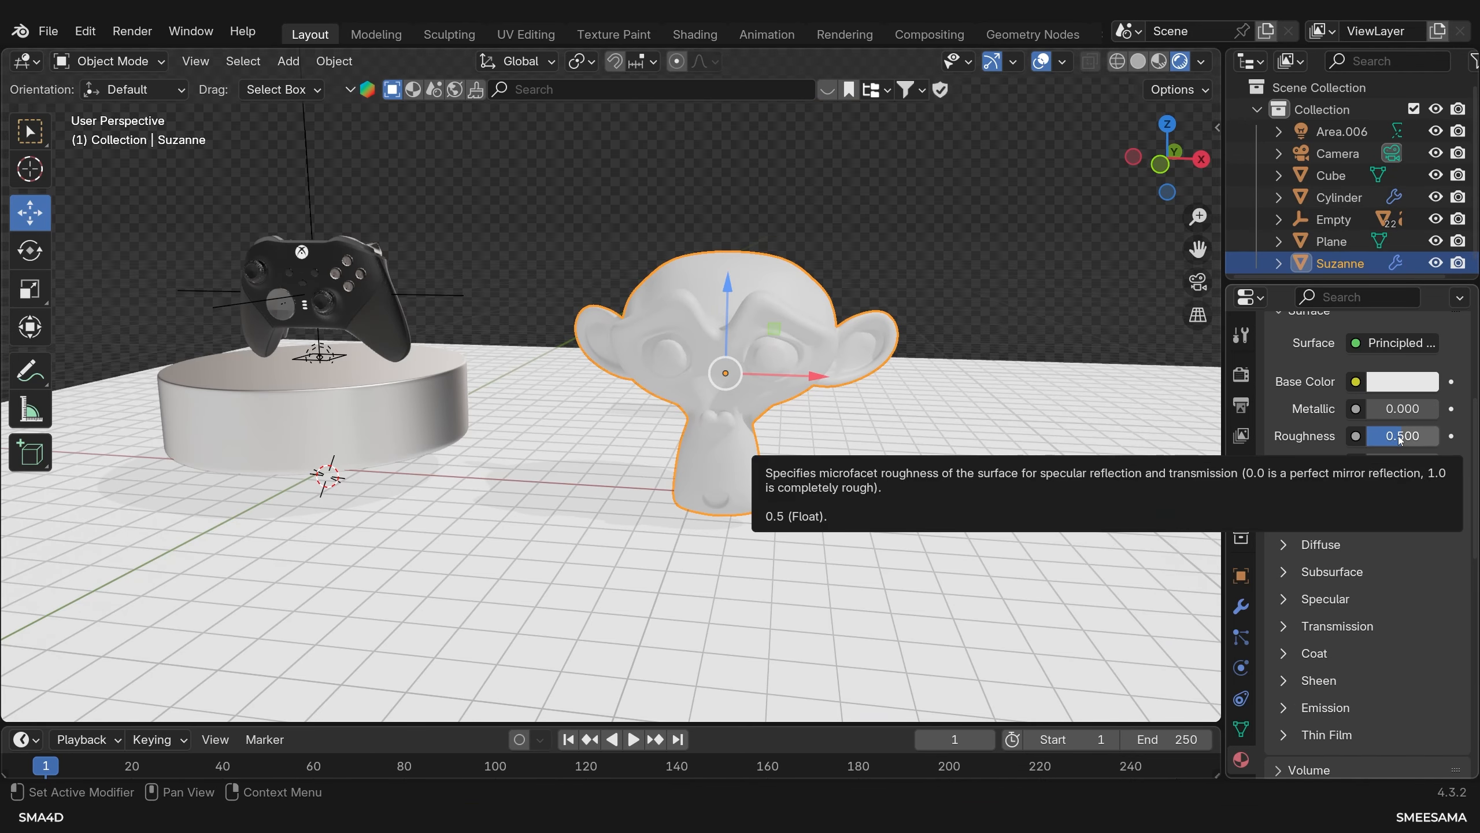
Make the monkey's material glass-like with a roughness of 0.051 and a transmission weight of 1.000.
drag(1400, 438, 1373, 444)
scroll(1341, 676, down, 2)
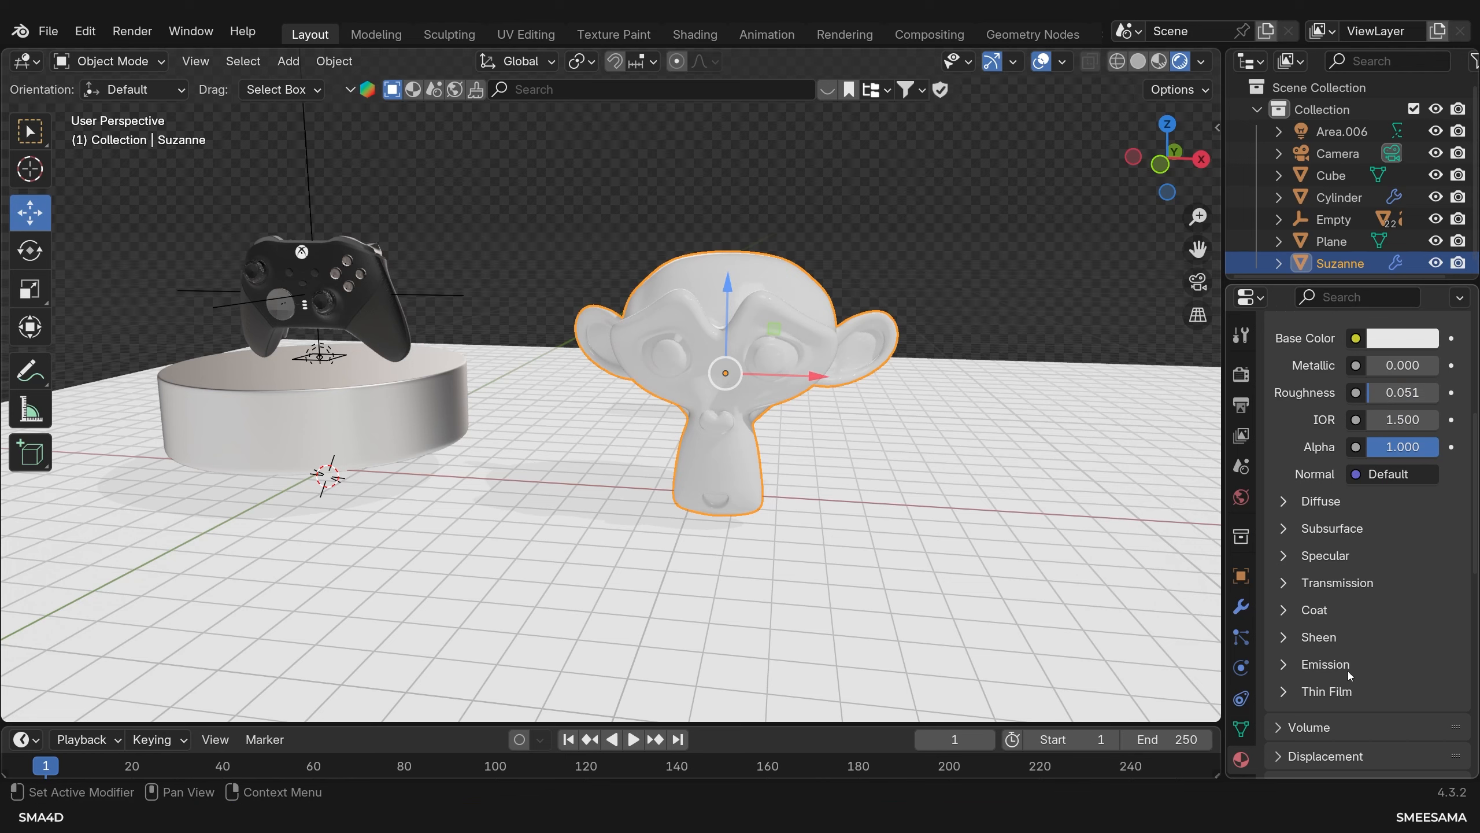
click(1363, 583)
drag(1370, 609, 1442, 609)
middle_drag(897, 467, 799, 351)
scroll(769, 379, up, 4)
scroll(801, 354, down, 4)
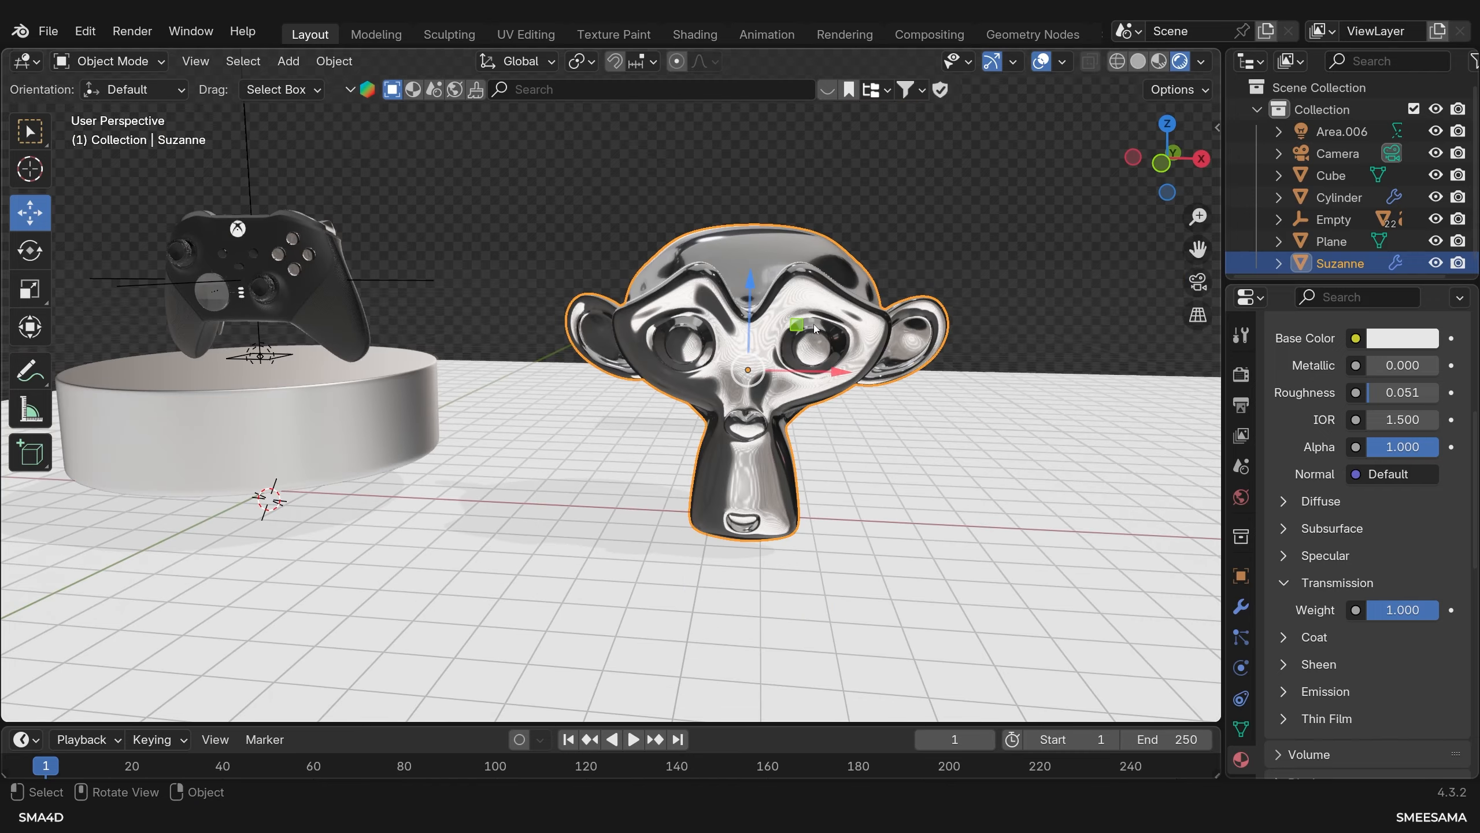
Switch the render engine to Cycles and inspect the transmissive monkey from another angle.
scroll(1293, 376, up, 10)
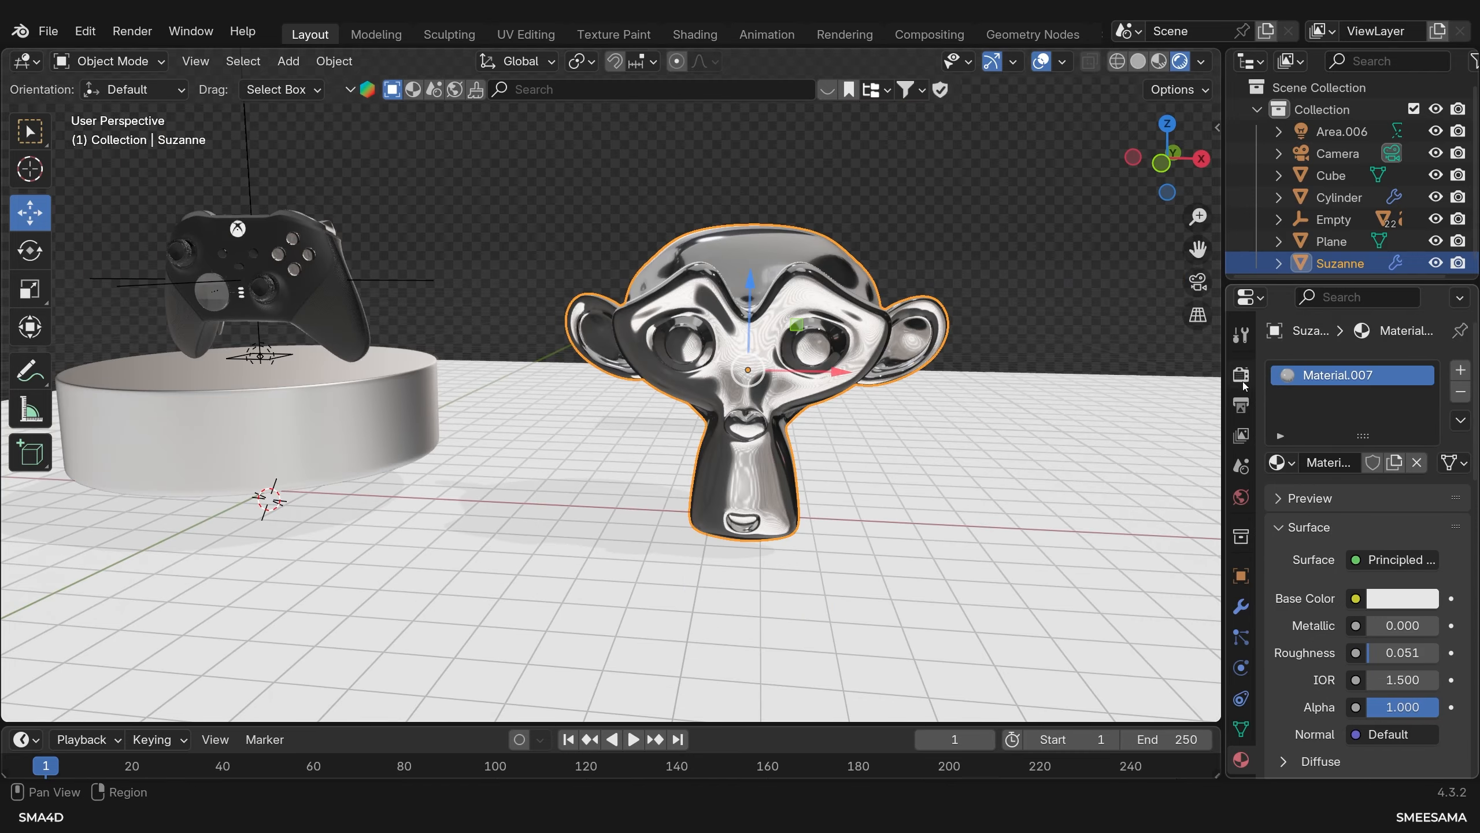
click(1241, 373)
click(1392, 370)
click(1397, 446)
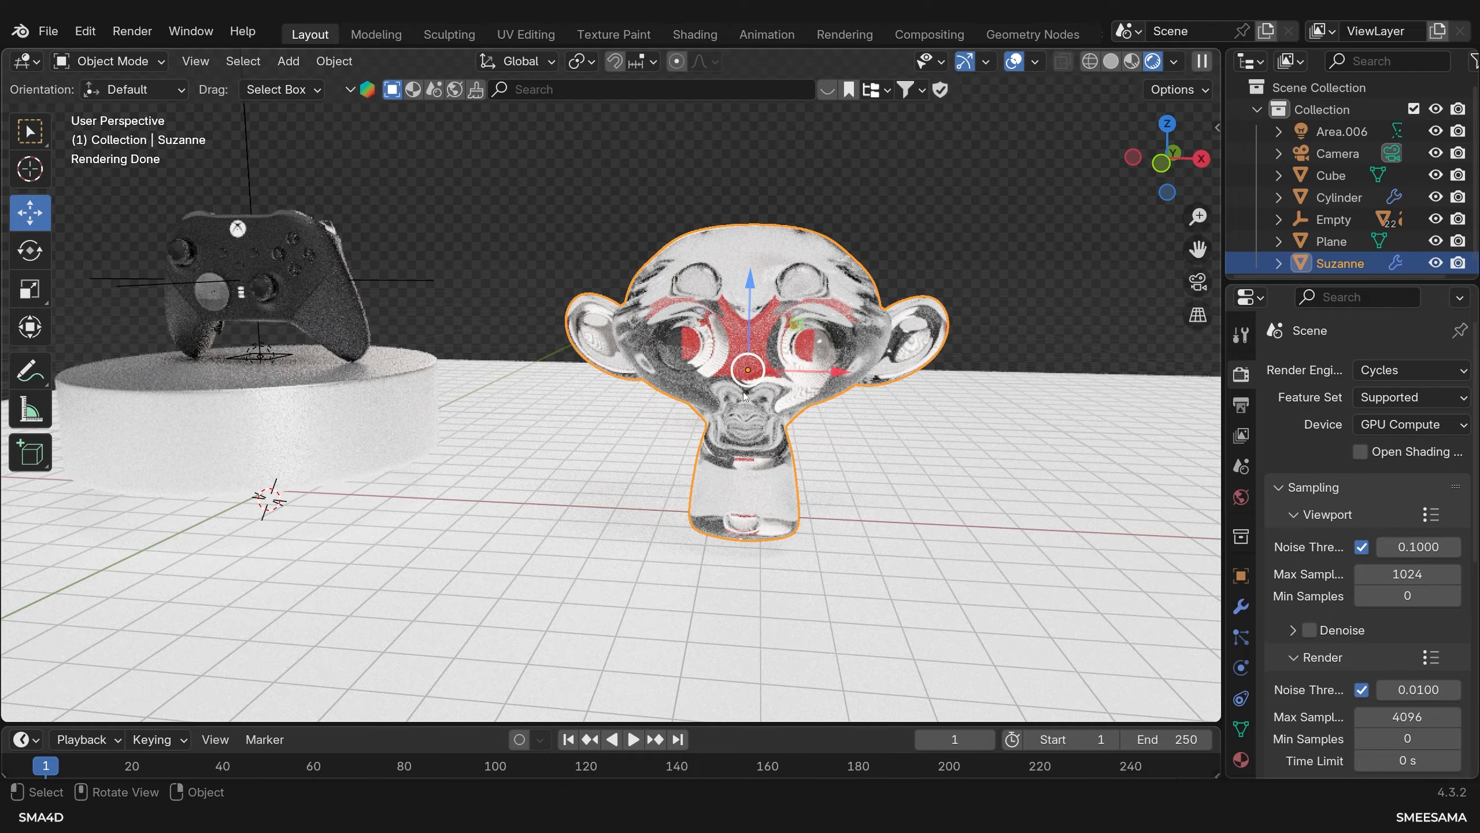
middle_drag(751, 388, 883, 368)
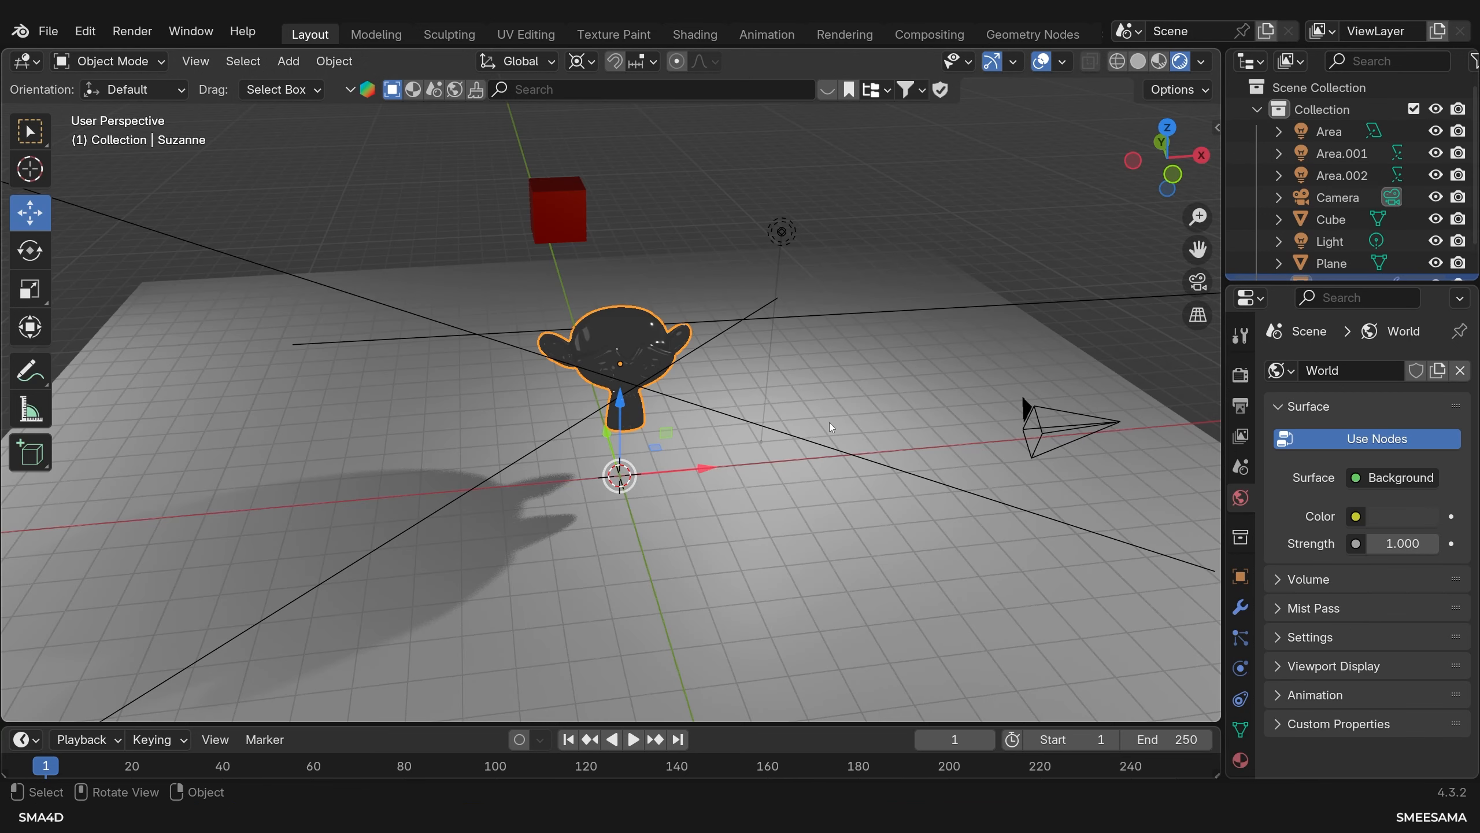
Enable Raytracing in the EEVEE render settings for the scene with the monkey and red cube.
middle_drag(832, 425, 651, 325)
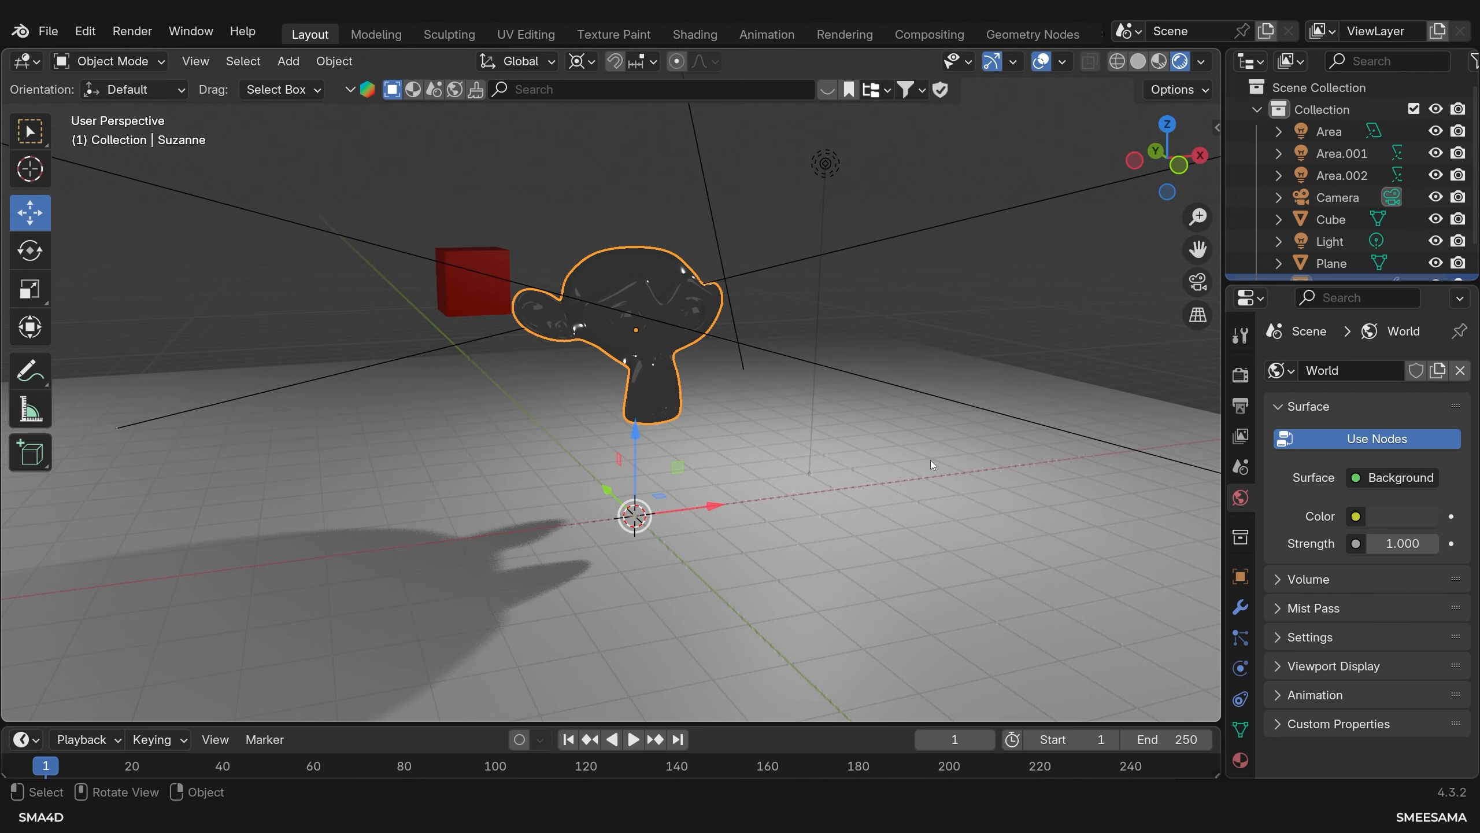
click(1240, 374)
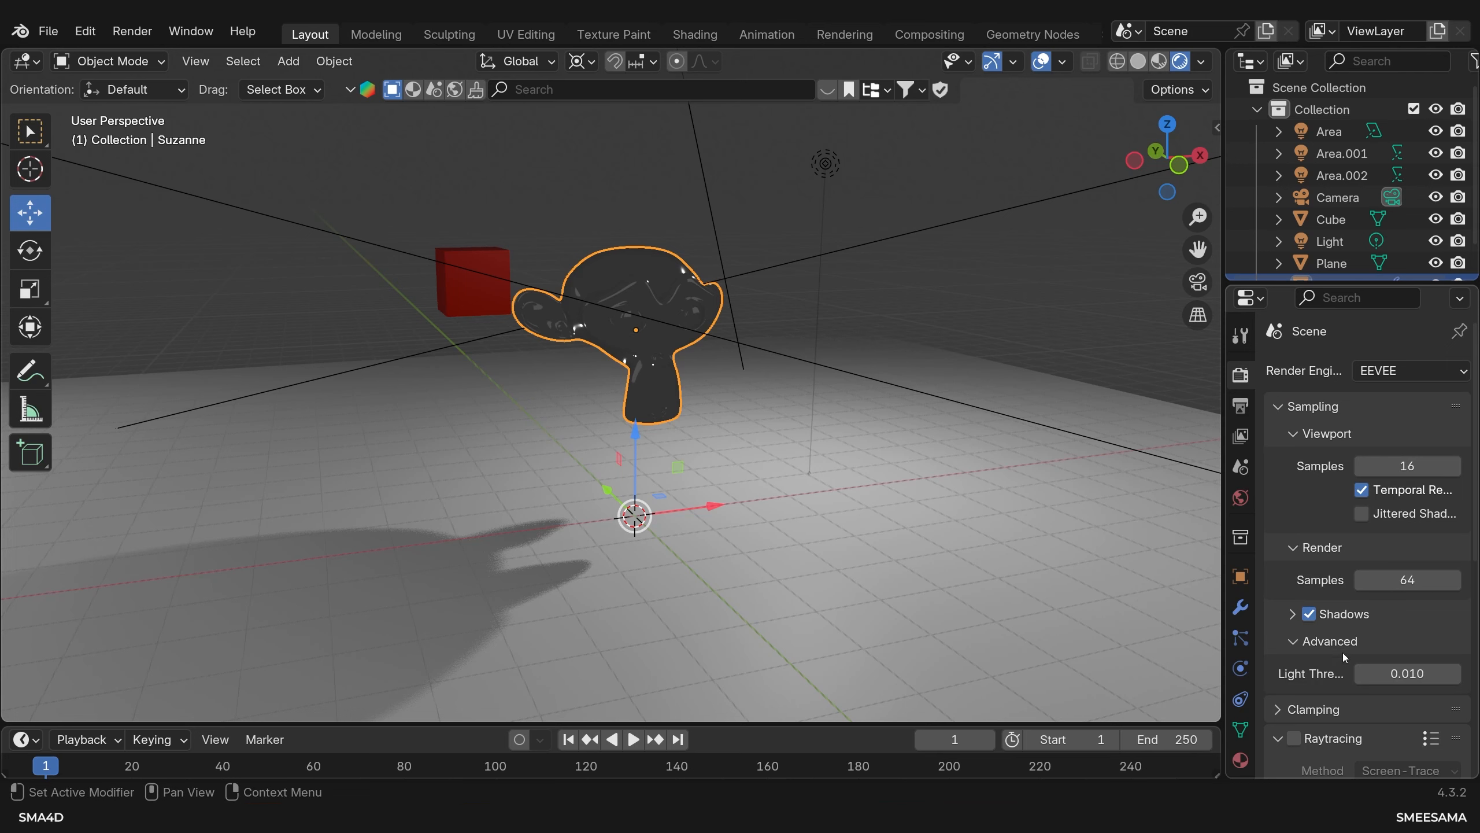
scroll(1331, 685, down, 3)
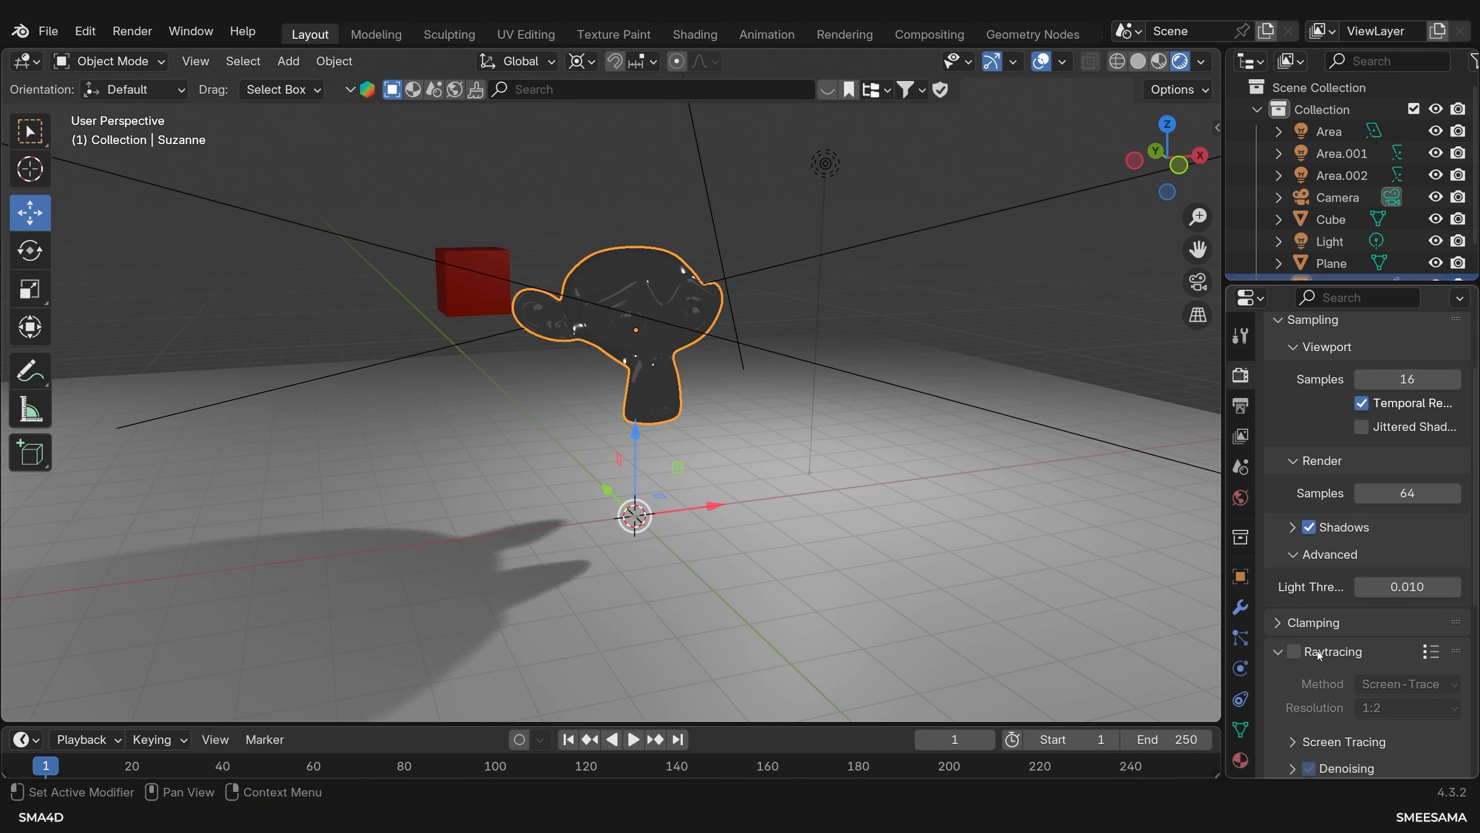
click(1294, 652)
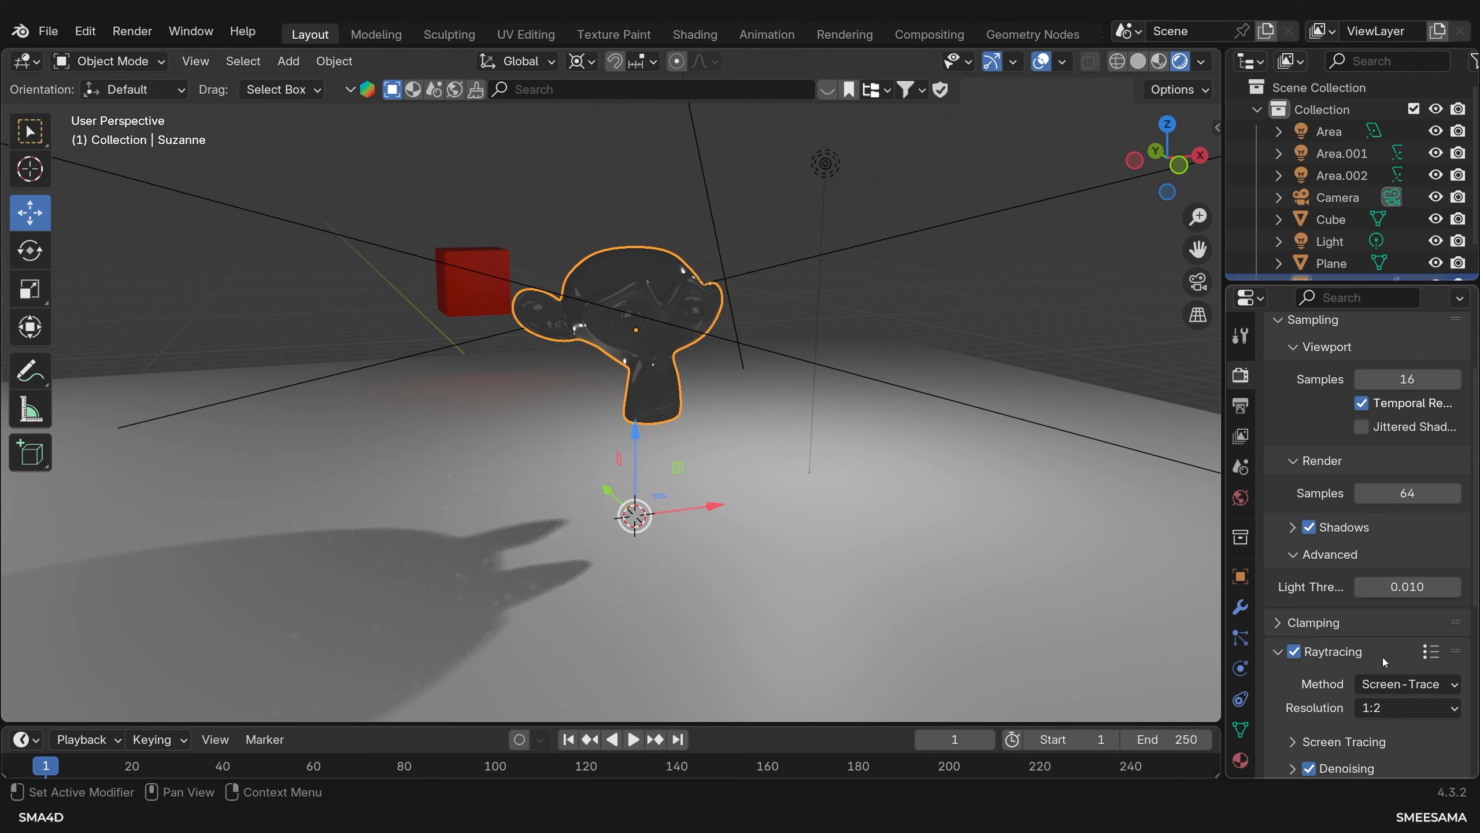
Enable Raytraced Transmission in the monkey material's surface settings.
scroll(1385, 658, down, 6)
scroll(1386, 657, down, 5)
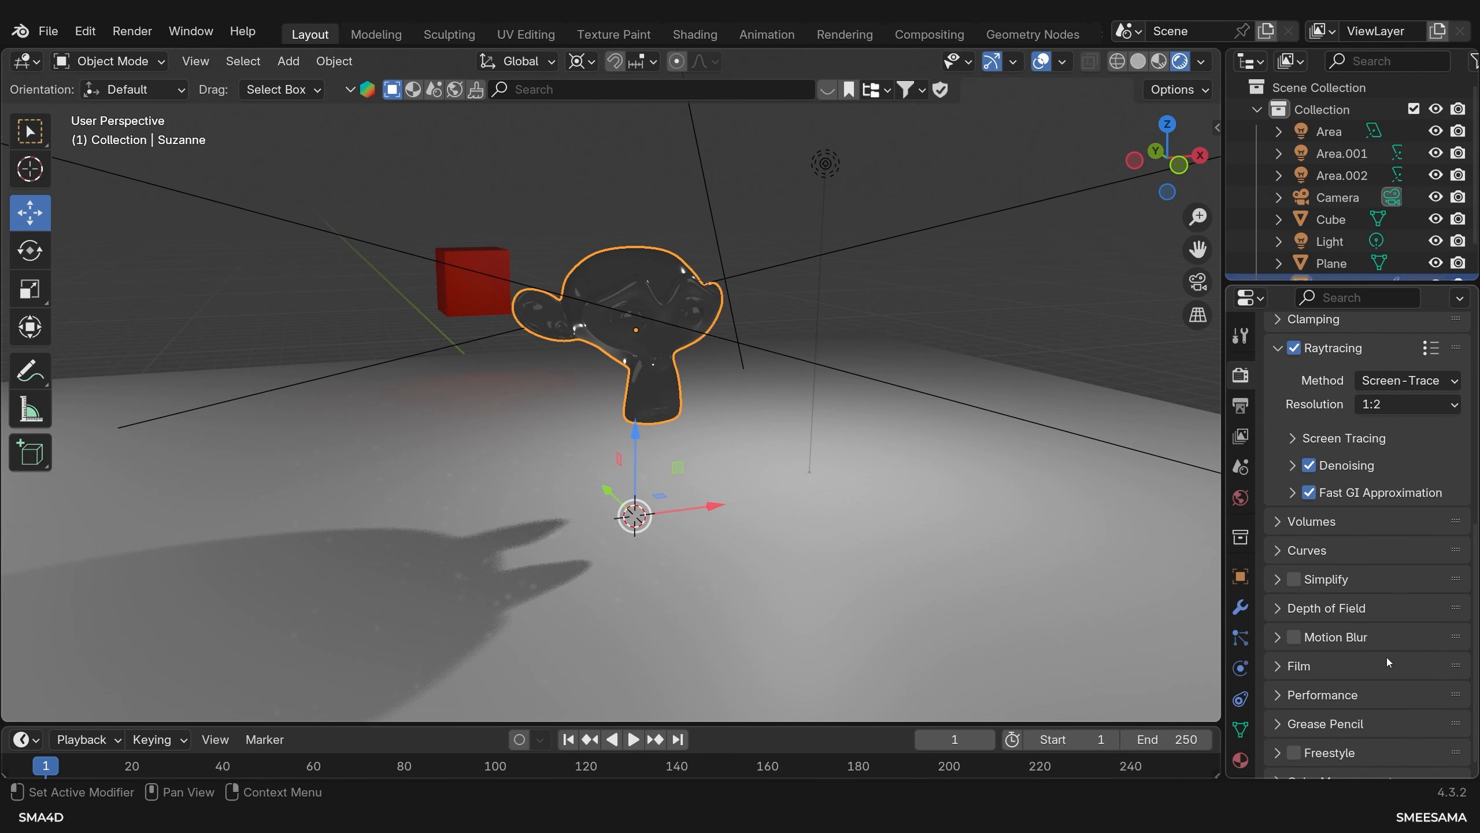
click(1241, 760)
scroll(1389, 627, down, 10)
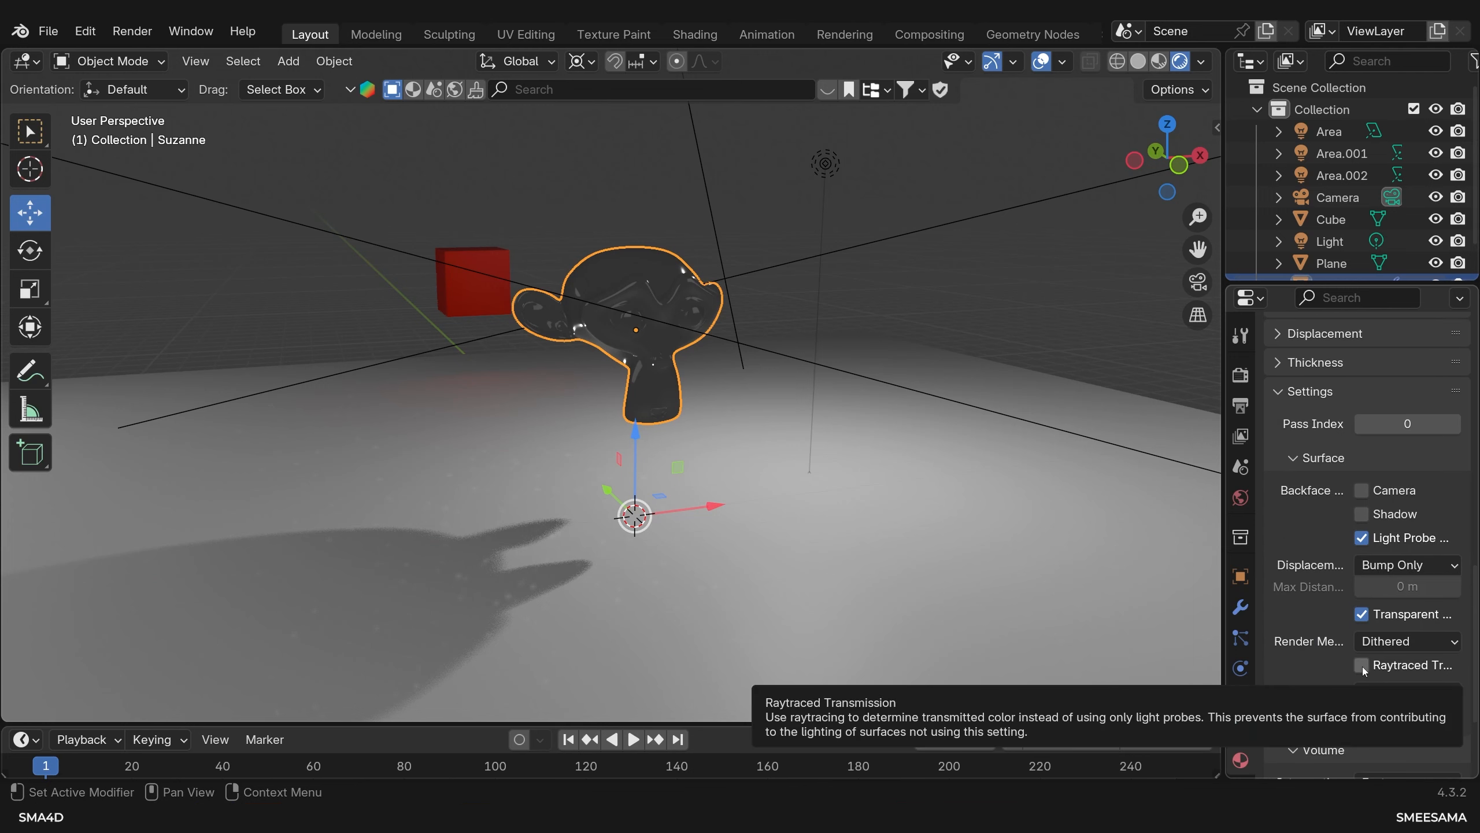
click(1362, 665)
middle_drag(932, 524, 685, 408)
scroll(639, 324, up, 5)
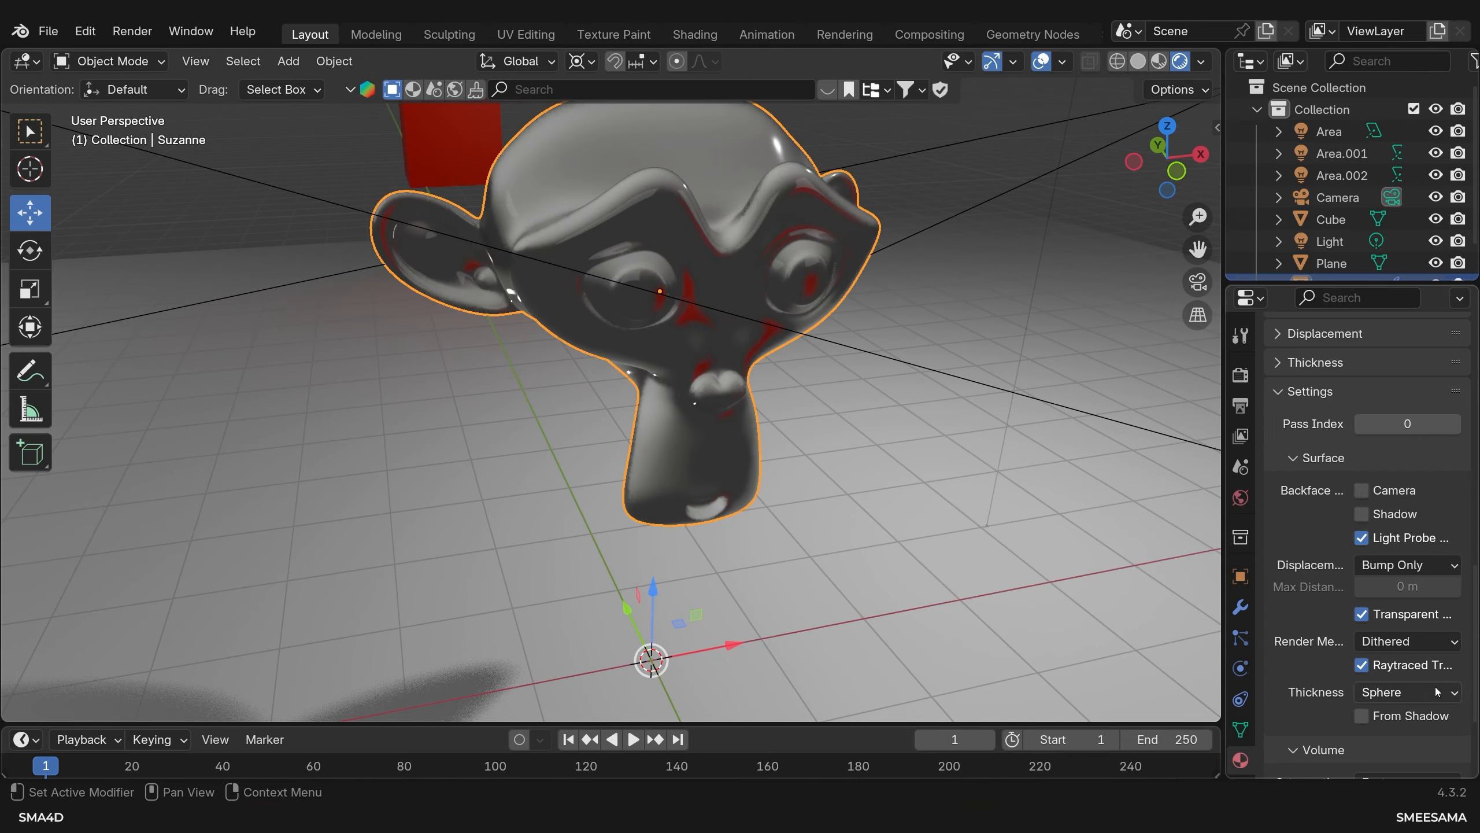
Set the monkey material's thickness mode to Slab and inspect the refraction from another angle.
scroll(1399, 693, down, 2)
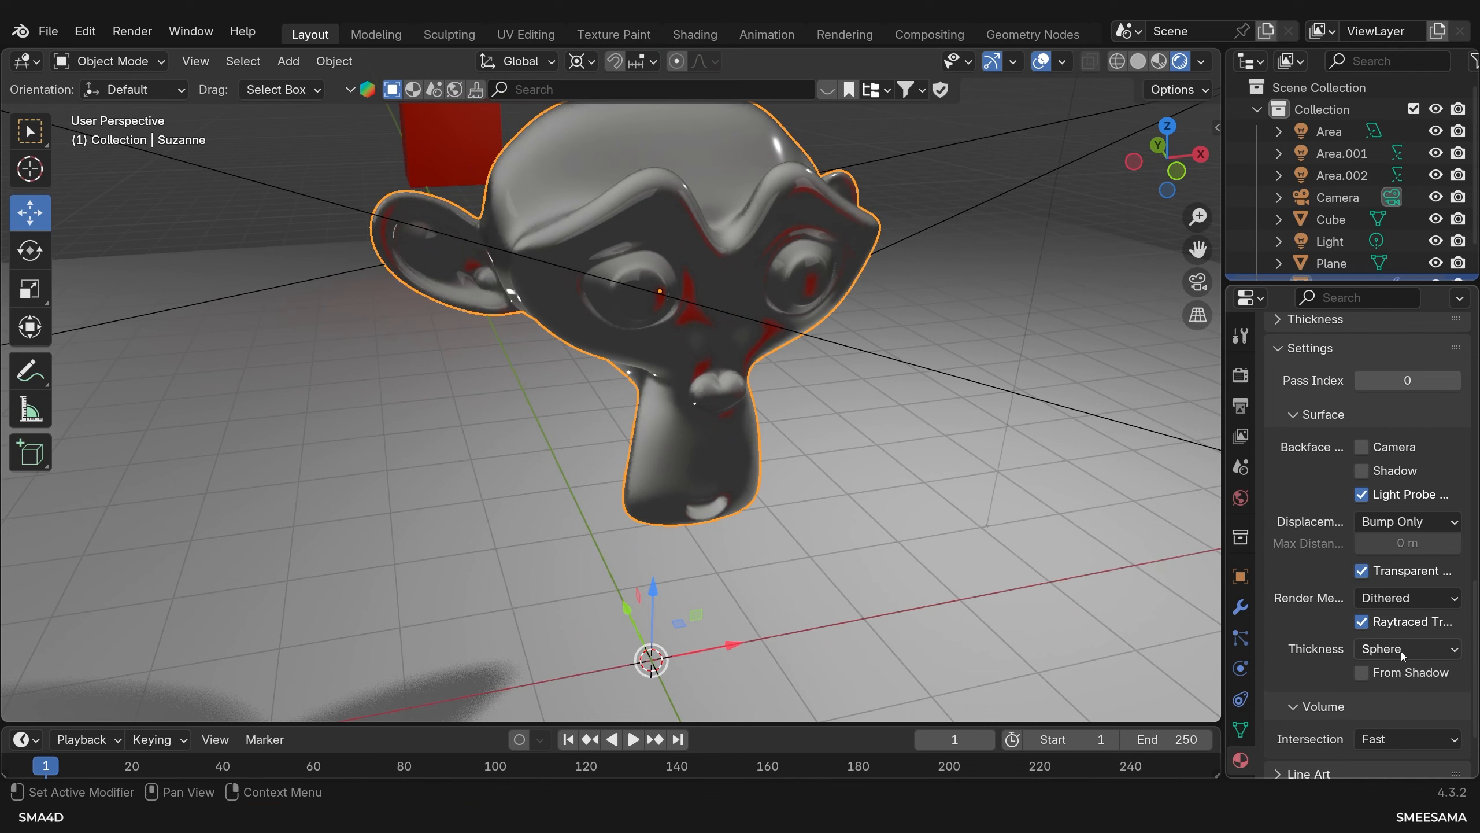
click(1401, 650)
click(1391, 698)
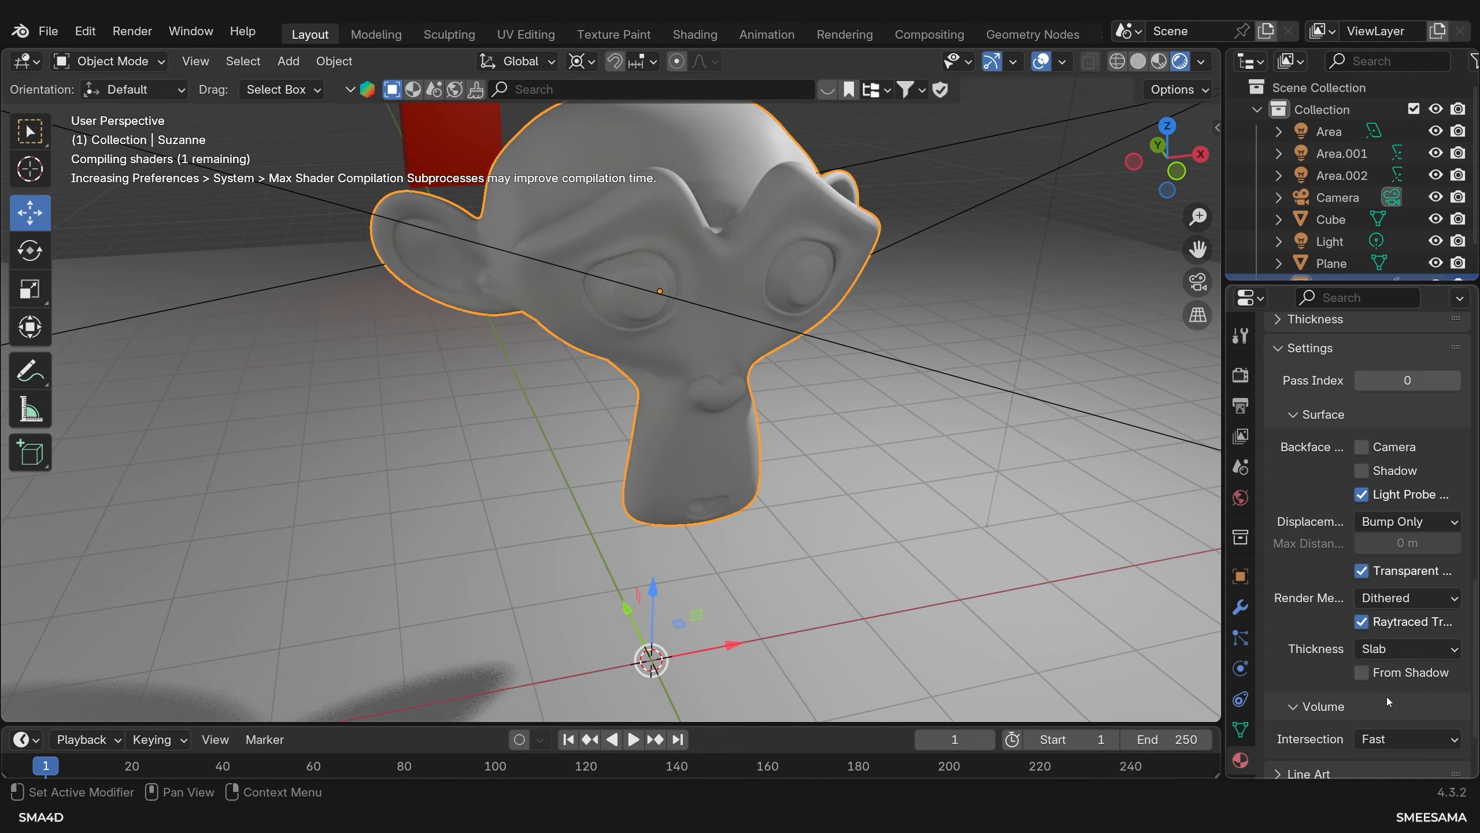
middle_drag(958, 585, 912, 561)
scroll(673, 388, down, 3)
middle_drag(672, 387, 782, 382)
Move the point light to the opposite side of the monkey head, working in the front view.
click(885, 120)
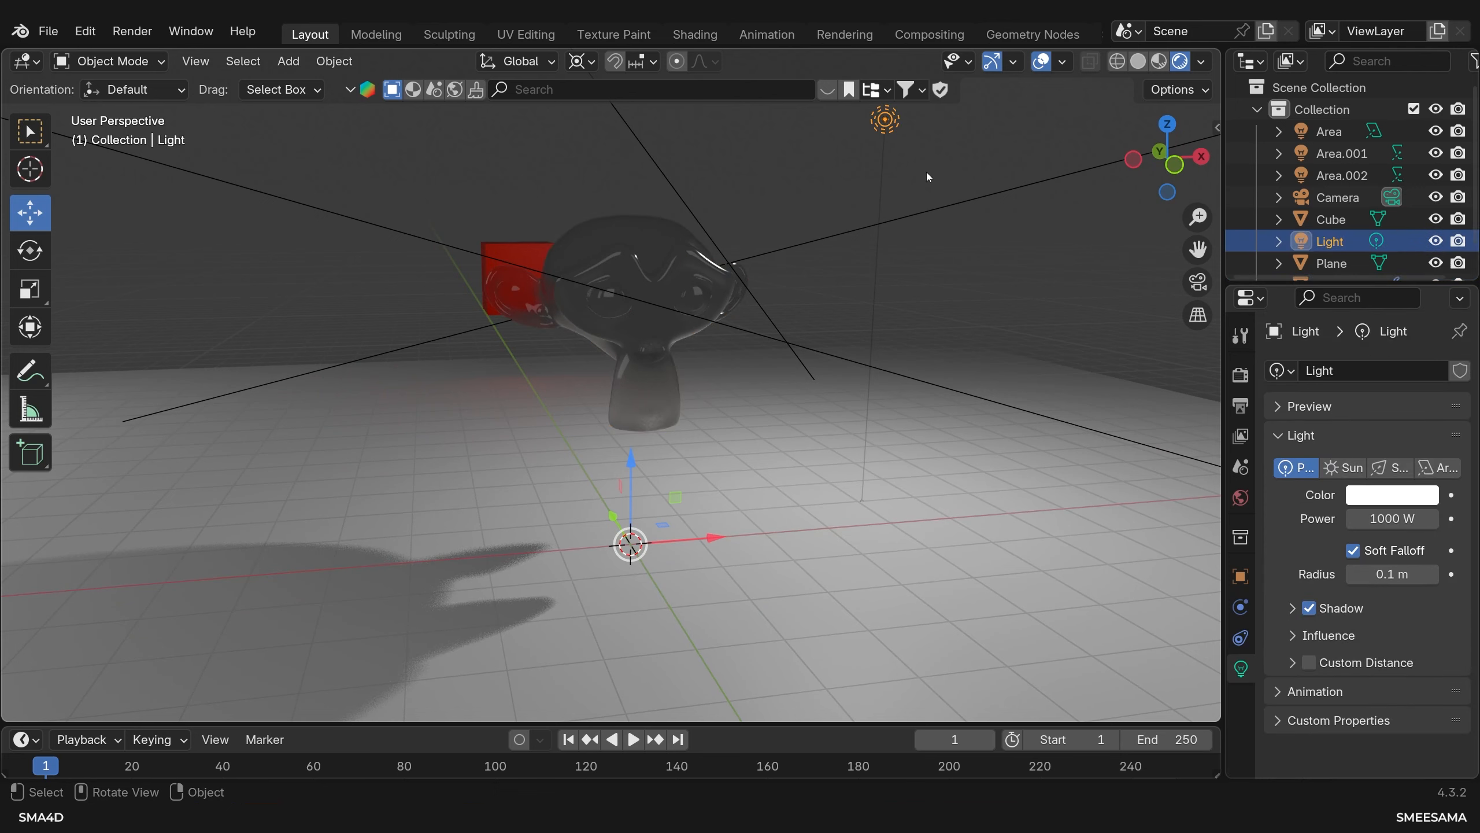
key(KP_1)
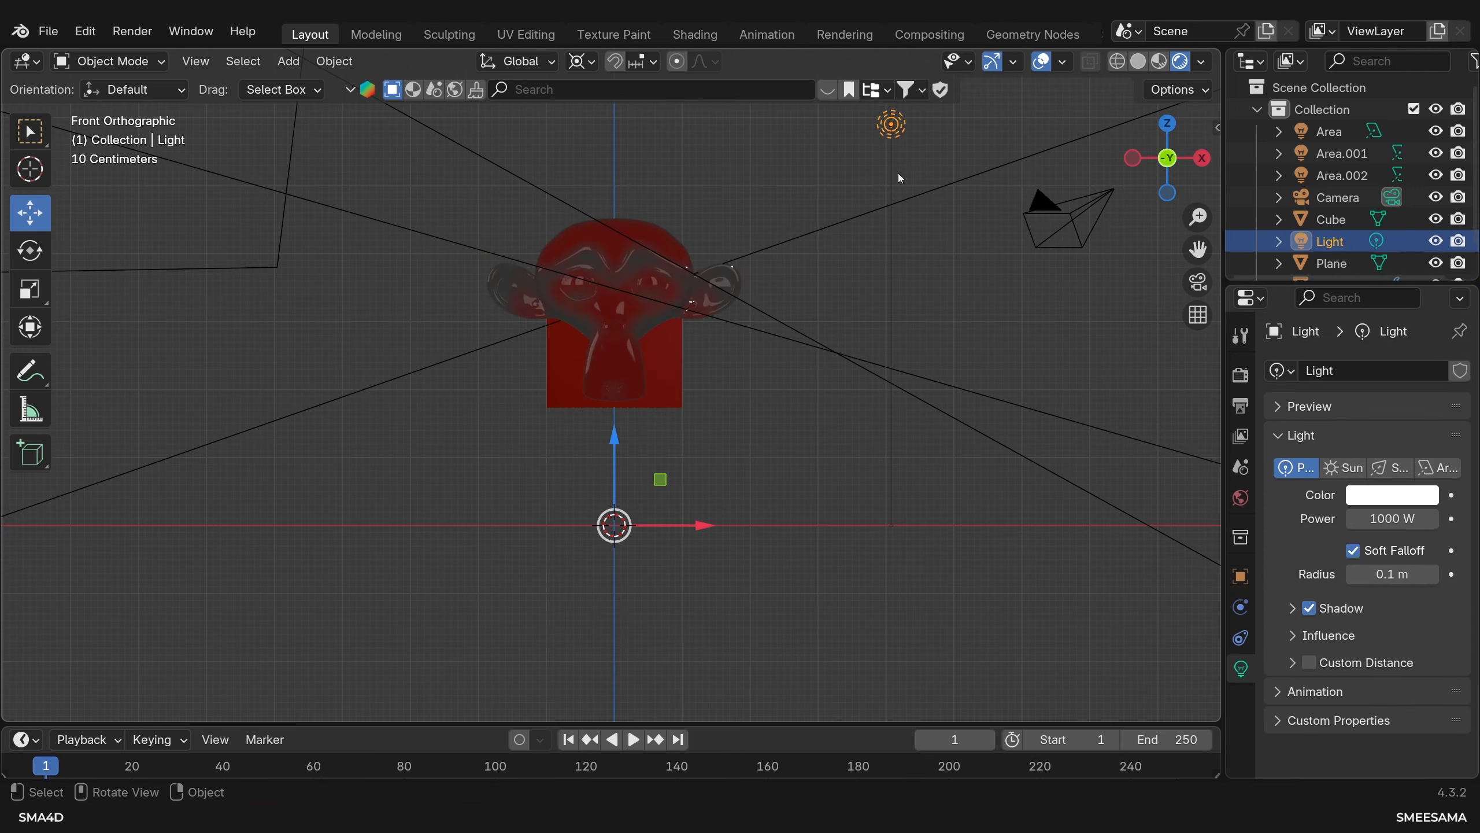
key(g)
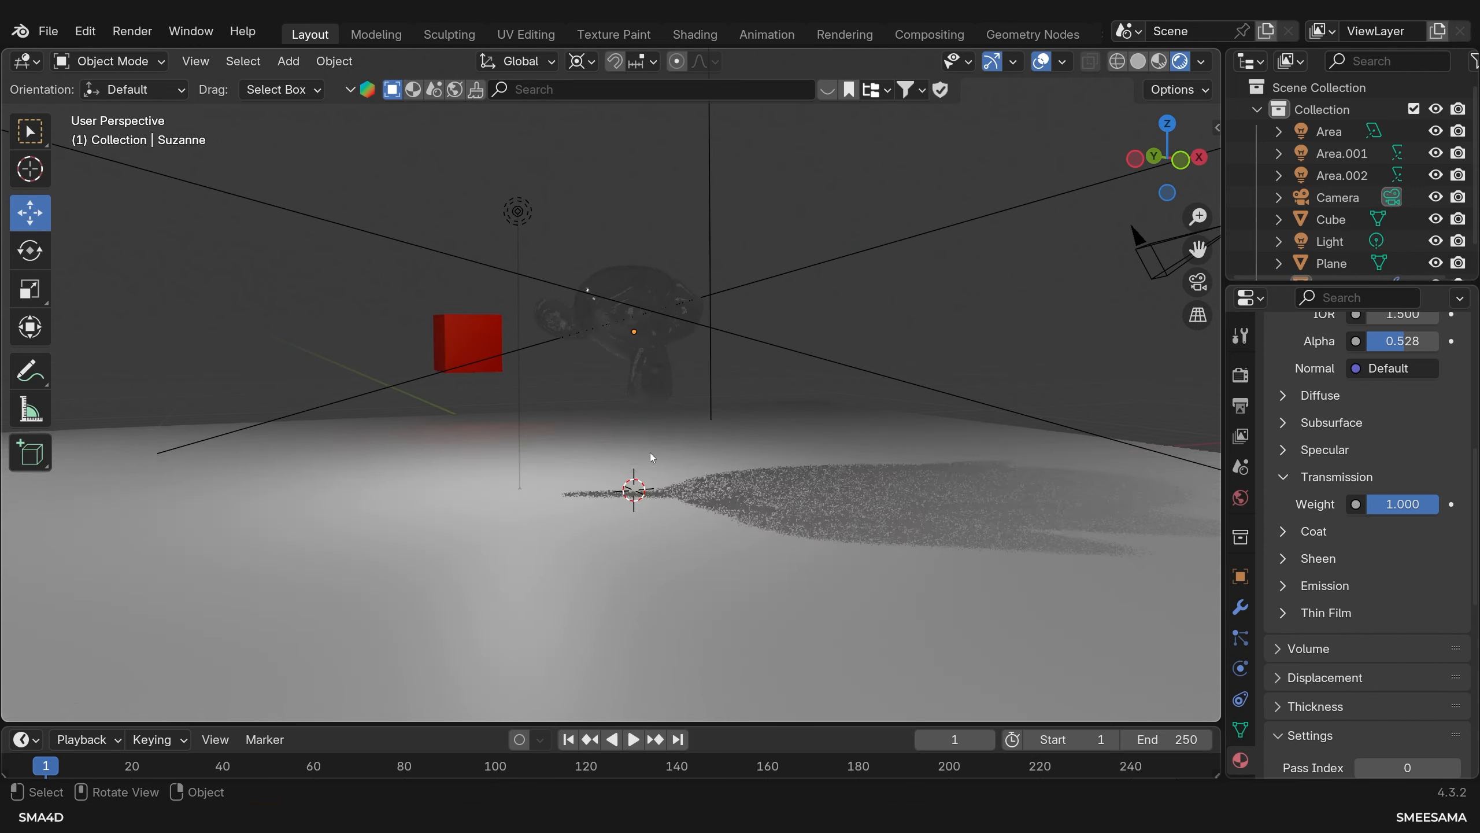
Make the cube emit red light (#FF0001FF) with an emission strength of 2.000.
middle_drag(649, 452, 792, 403)
click(647, 555)
click(714, 313)
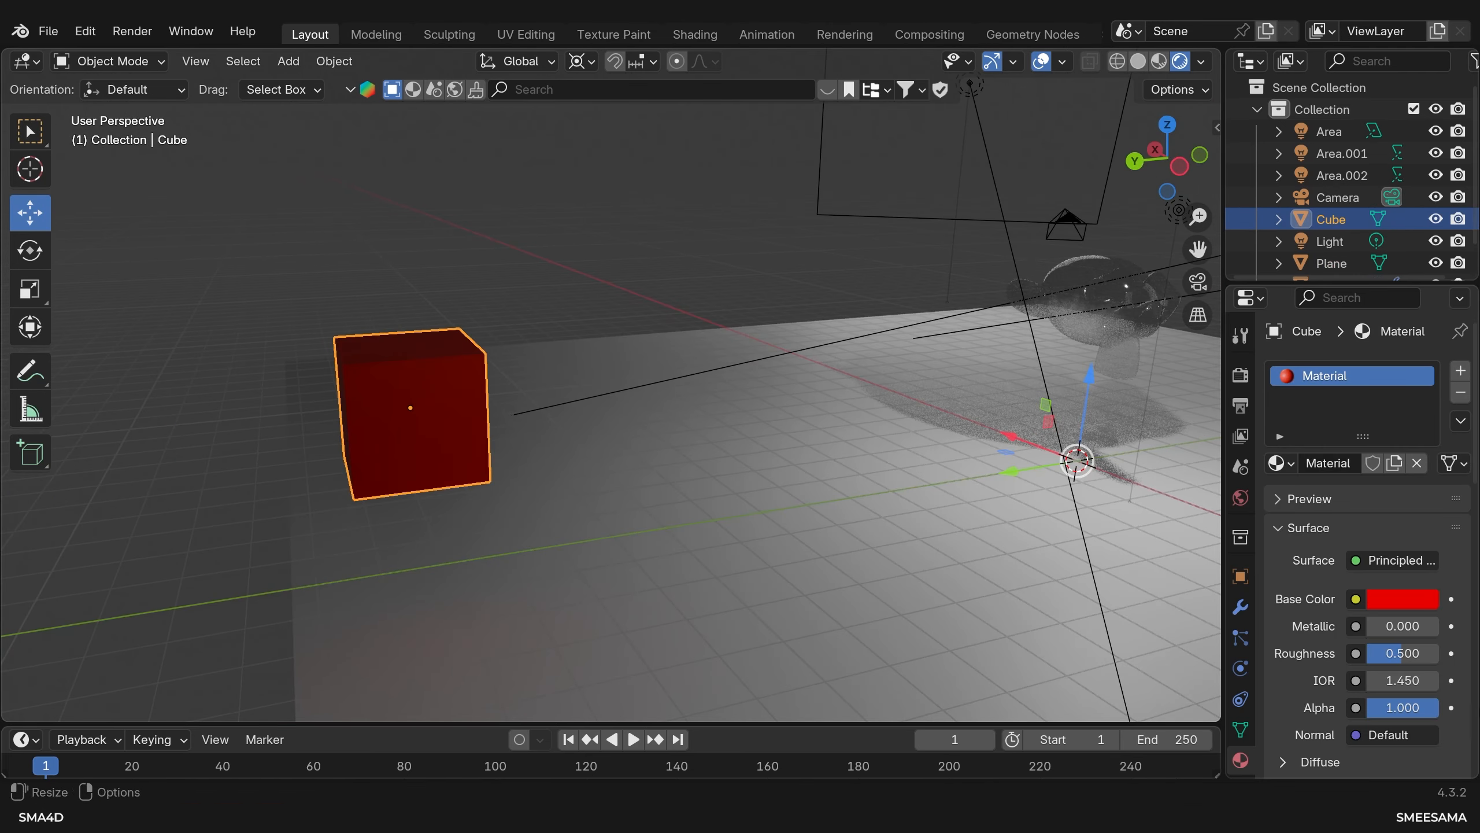
scroll(1342, 720, down, 10)
click(1279, 666)
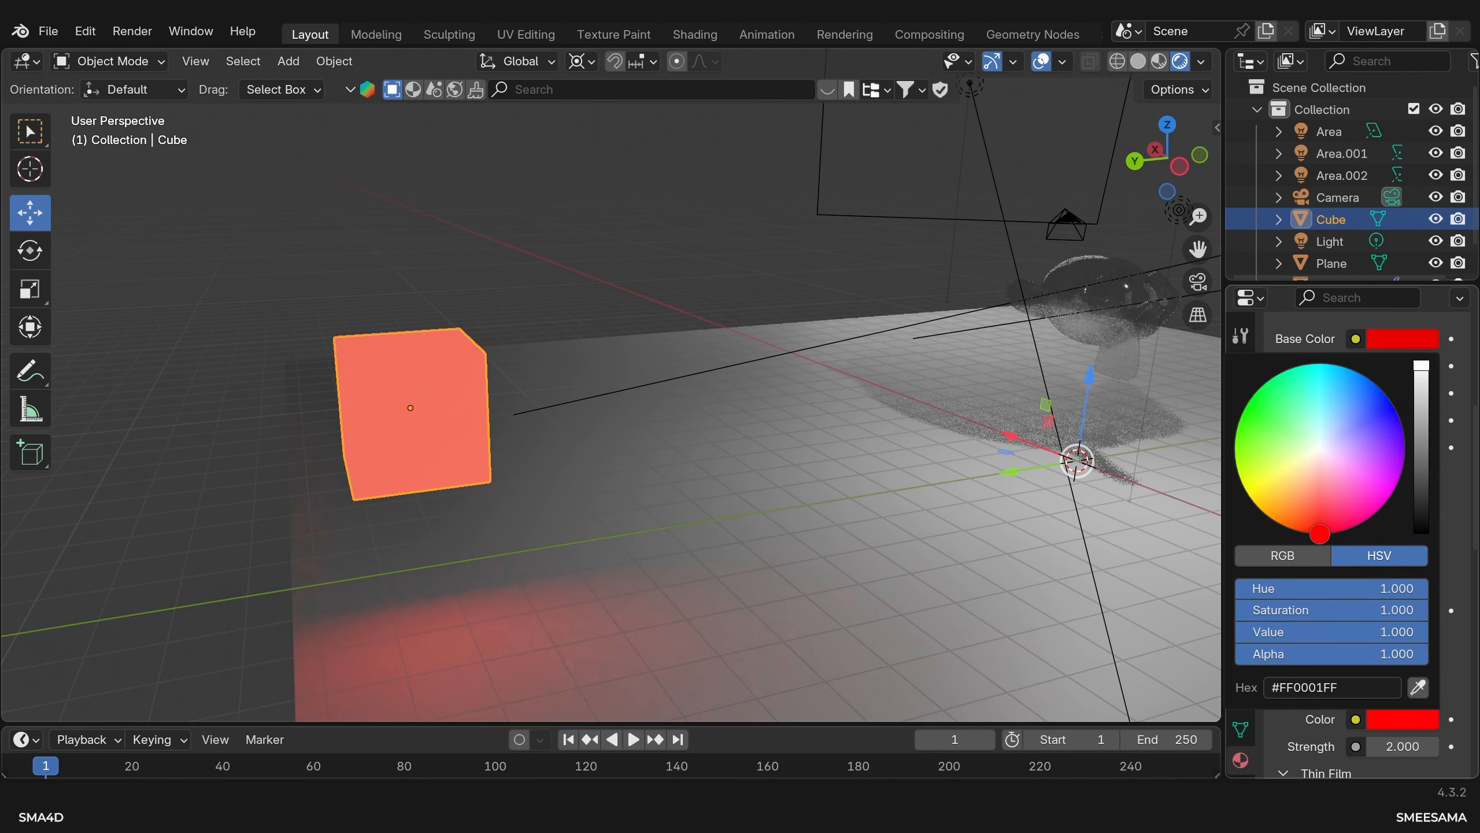
click(545, 548)
middle_drag(546, 548, 467, 549)
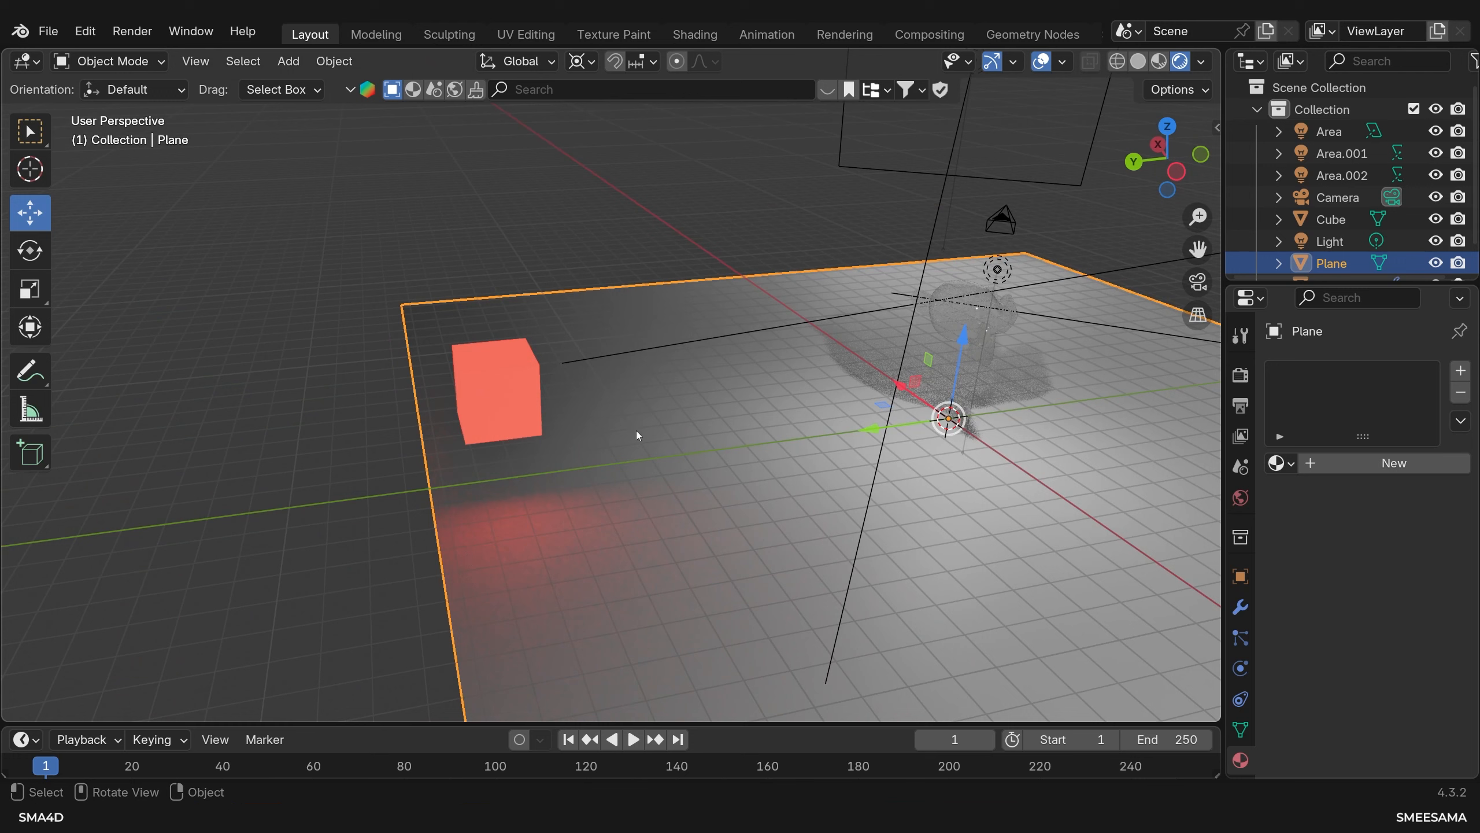
click(1201, 61)
click(931, 36)
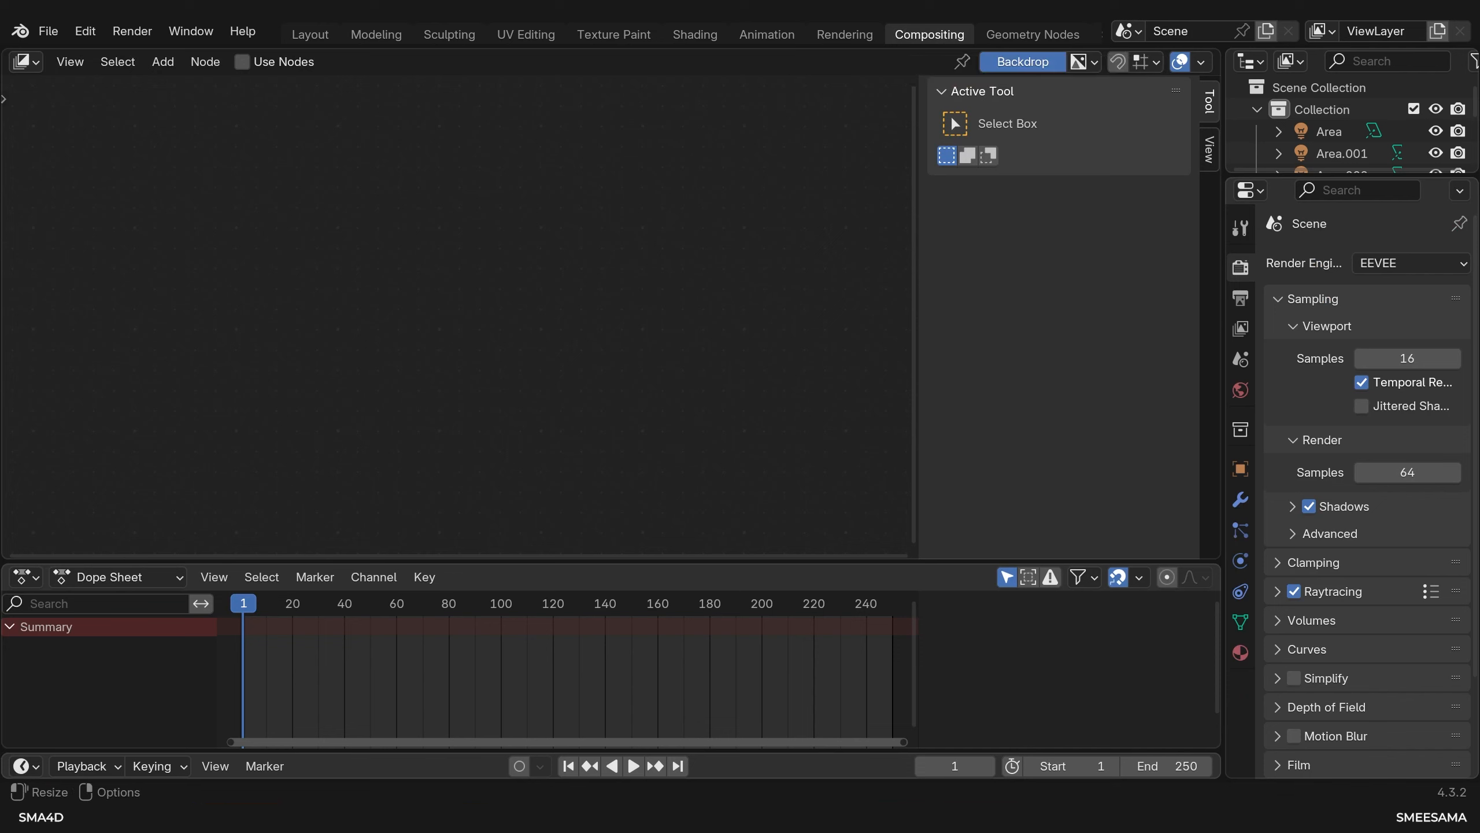
click(242, 62)
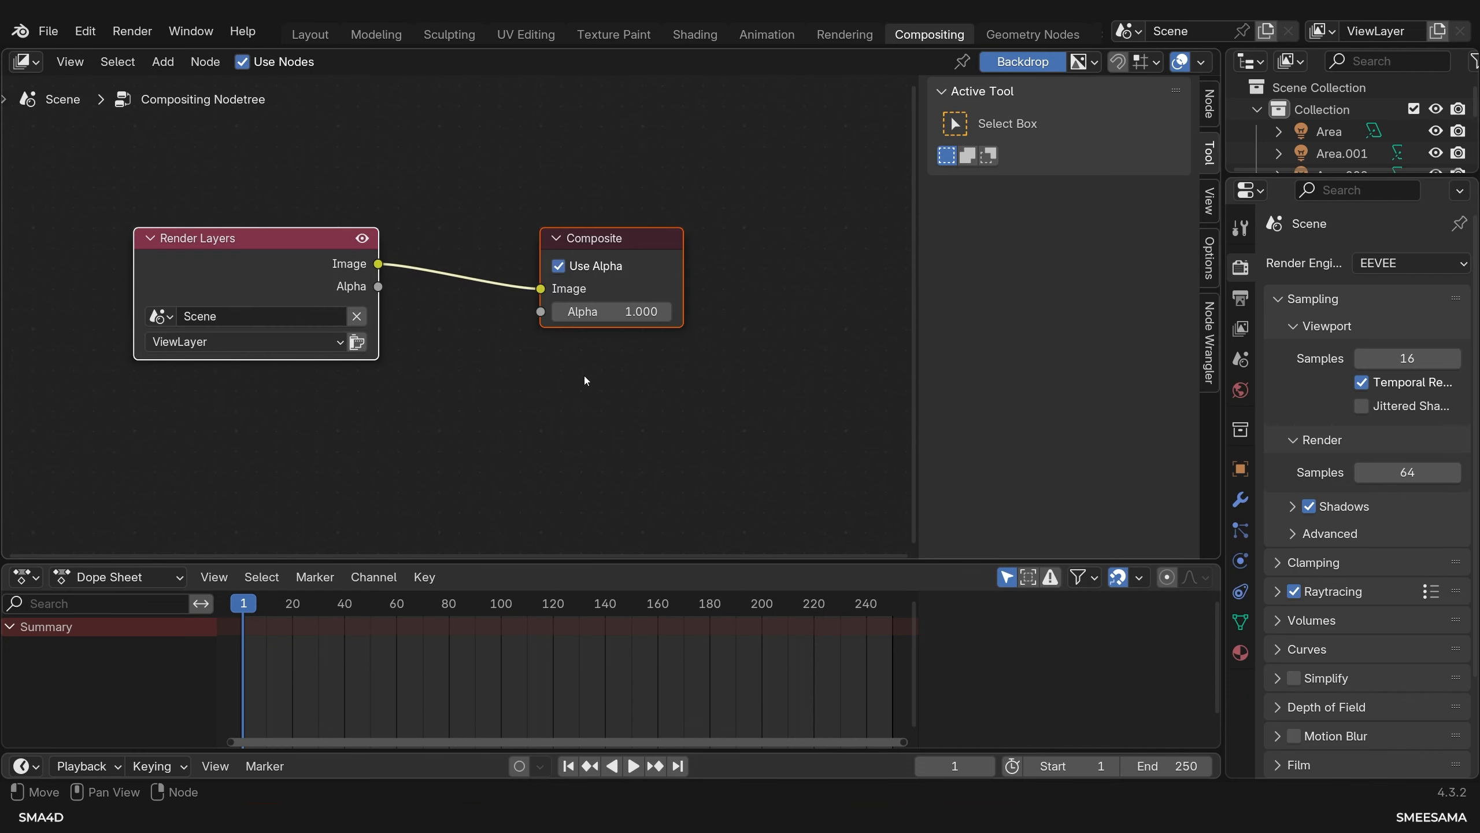
key(ctrl+z)
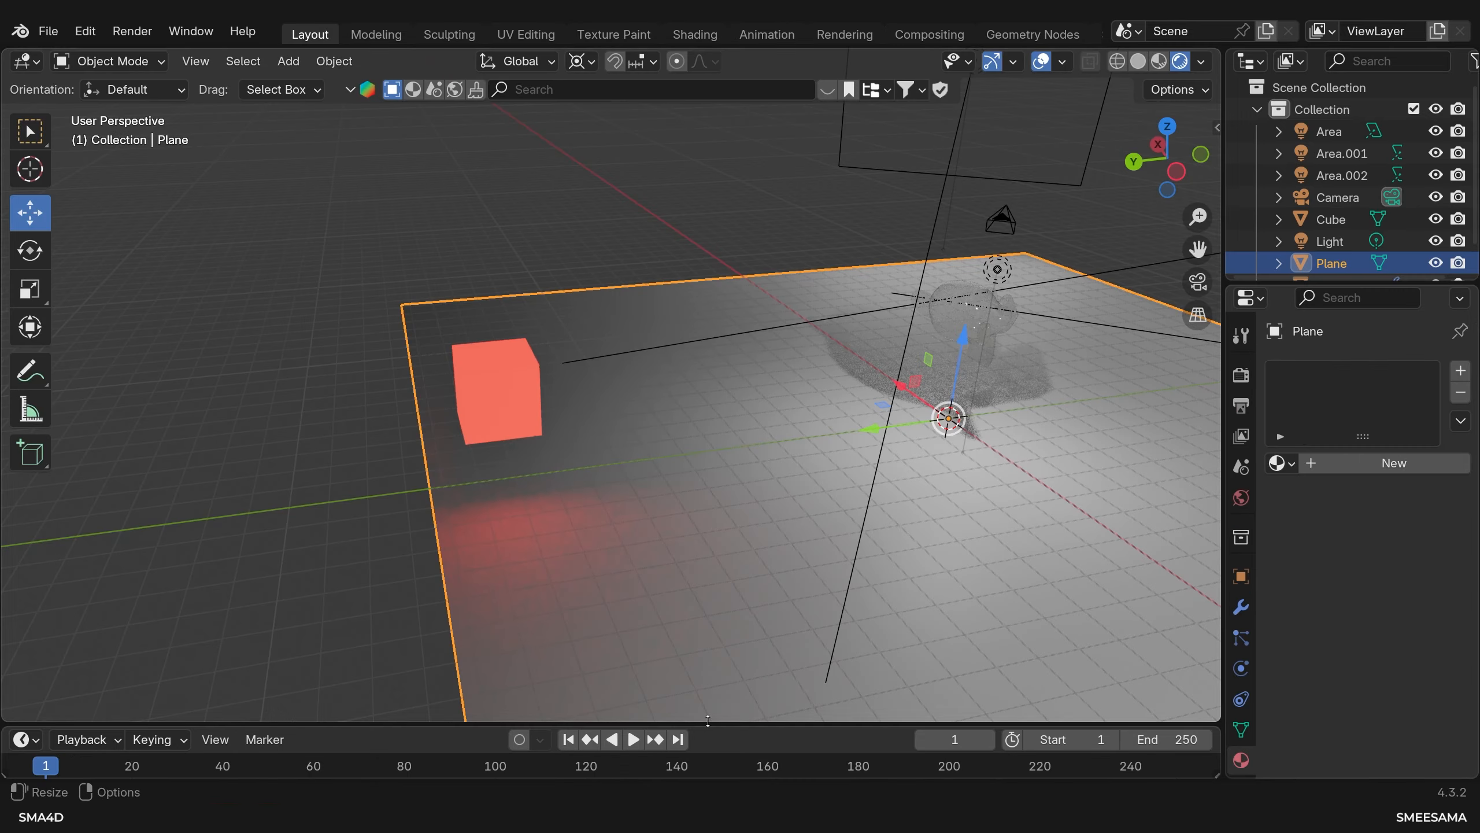
Set the viewport shading's compositor option to Always.
click(1201, 61)
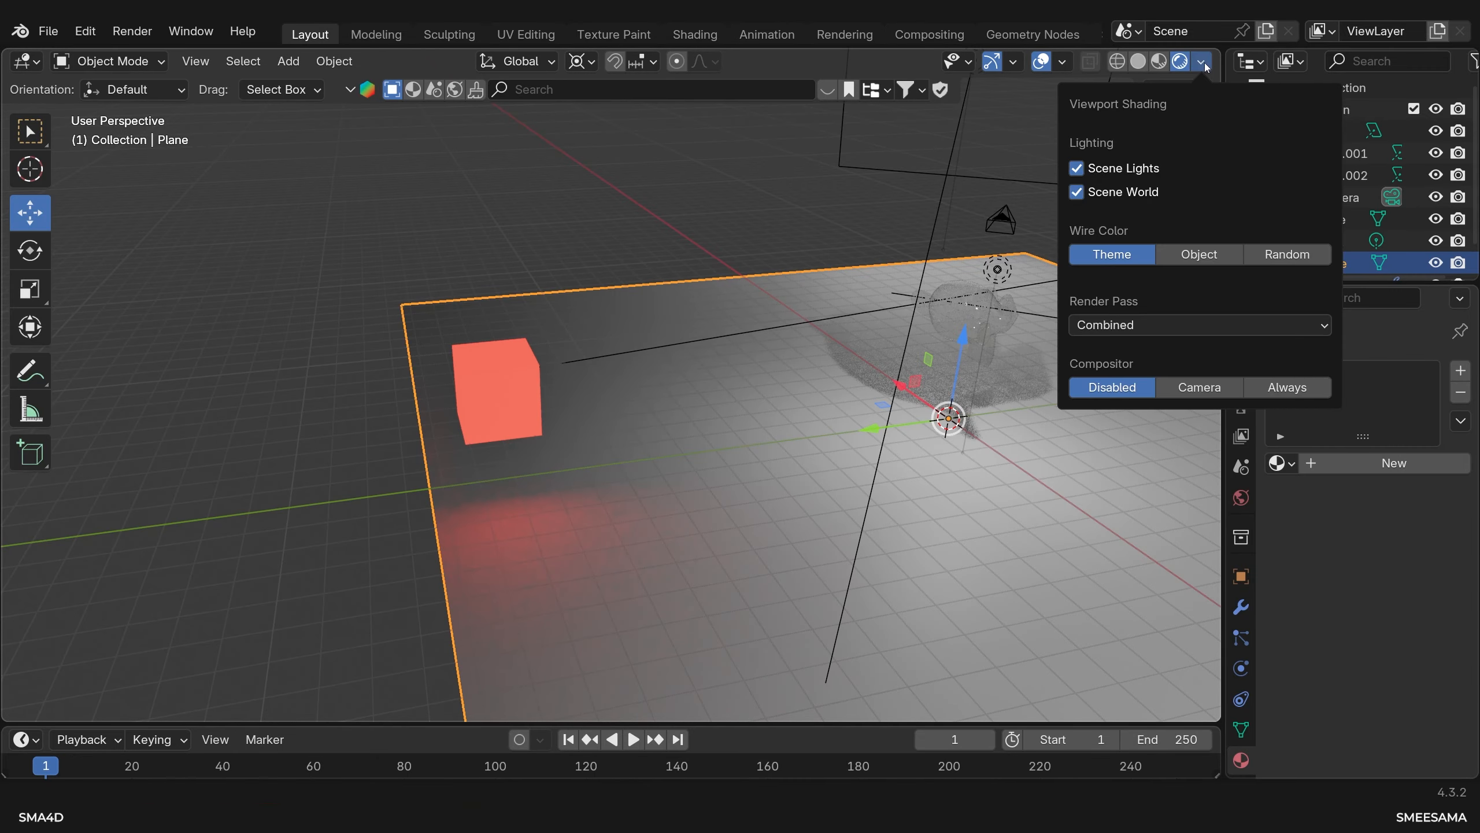
click(1287, 387)
Turn the enlarged timeline area into a Compositor editor with Use Nodes enabled.
drag(841, 723, 842, 521)
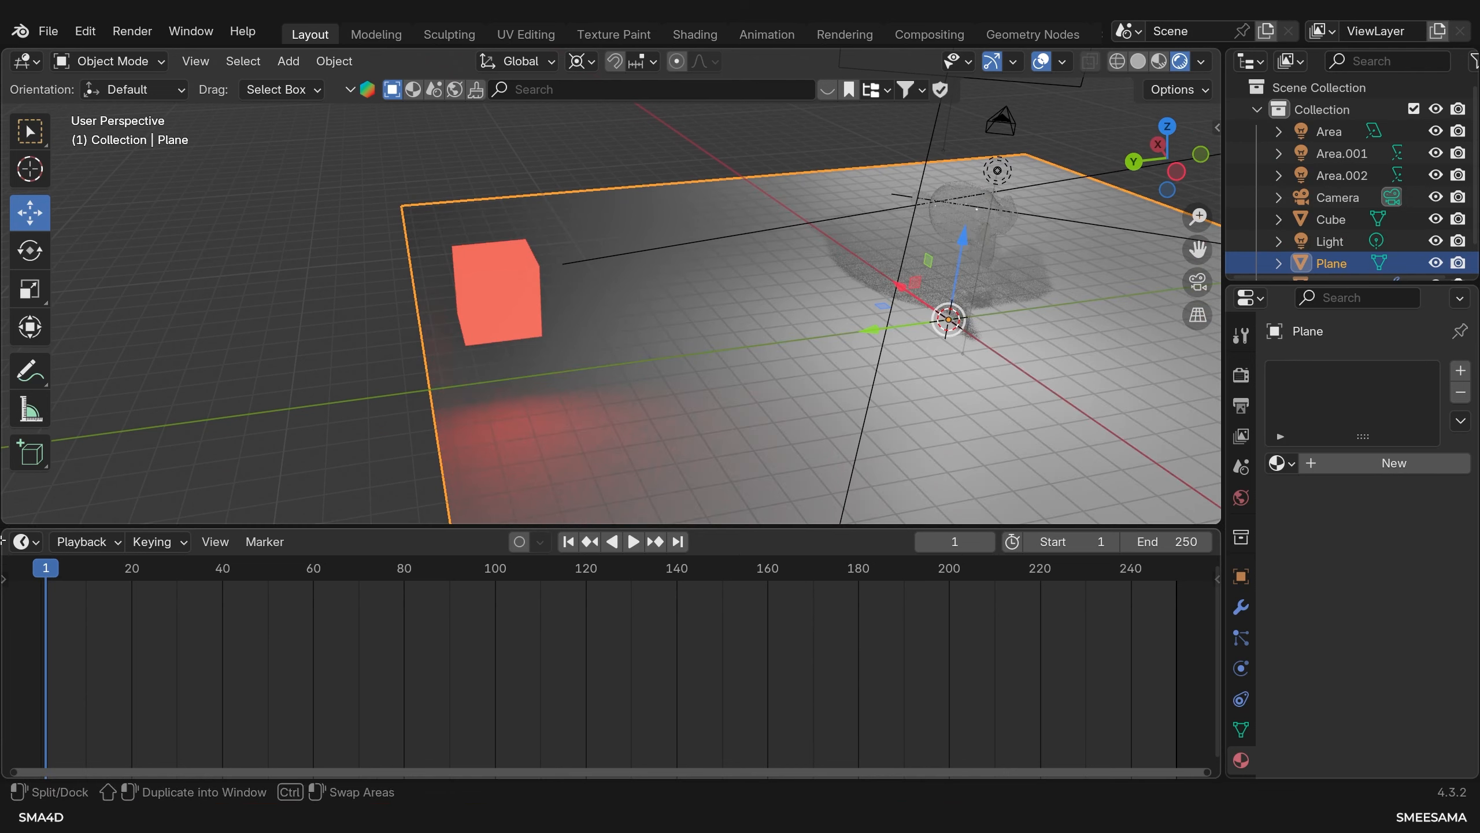
click(22, 541)
click(79, 399)
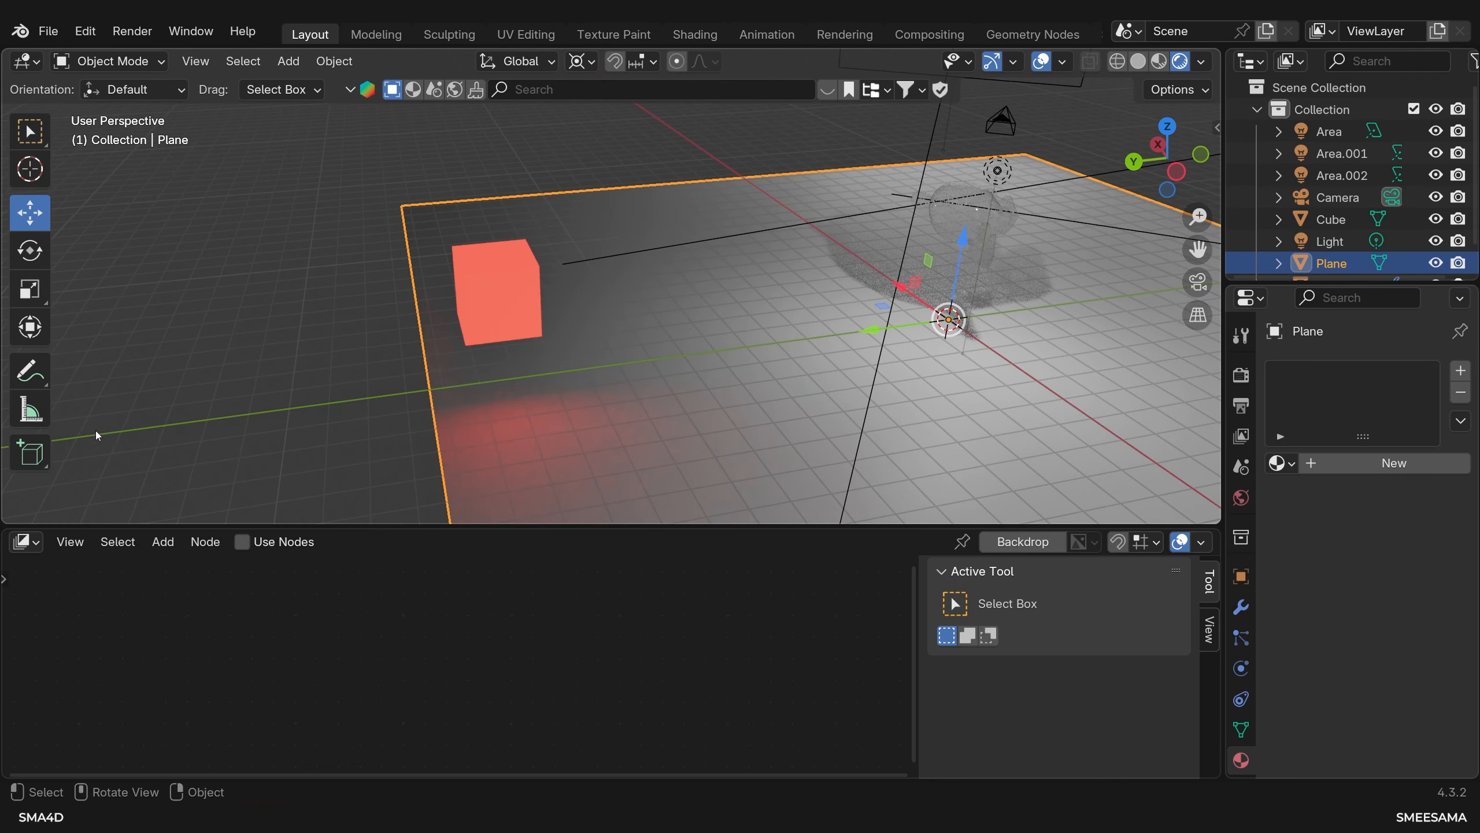
click(242, 541)
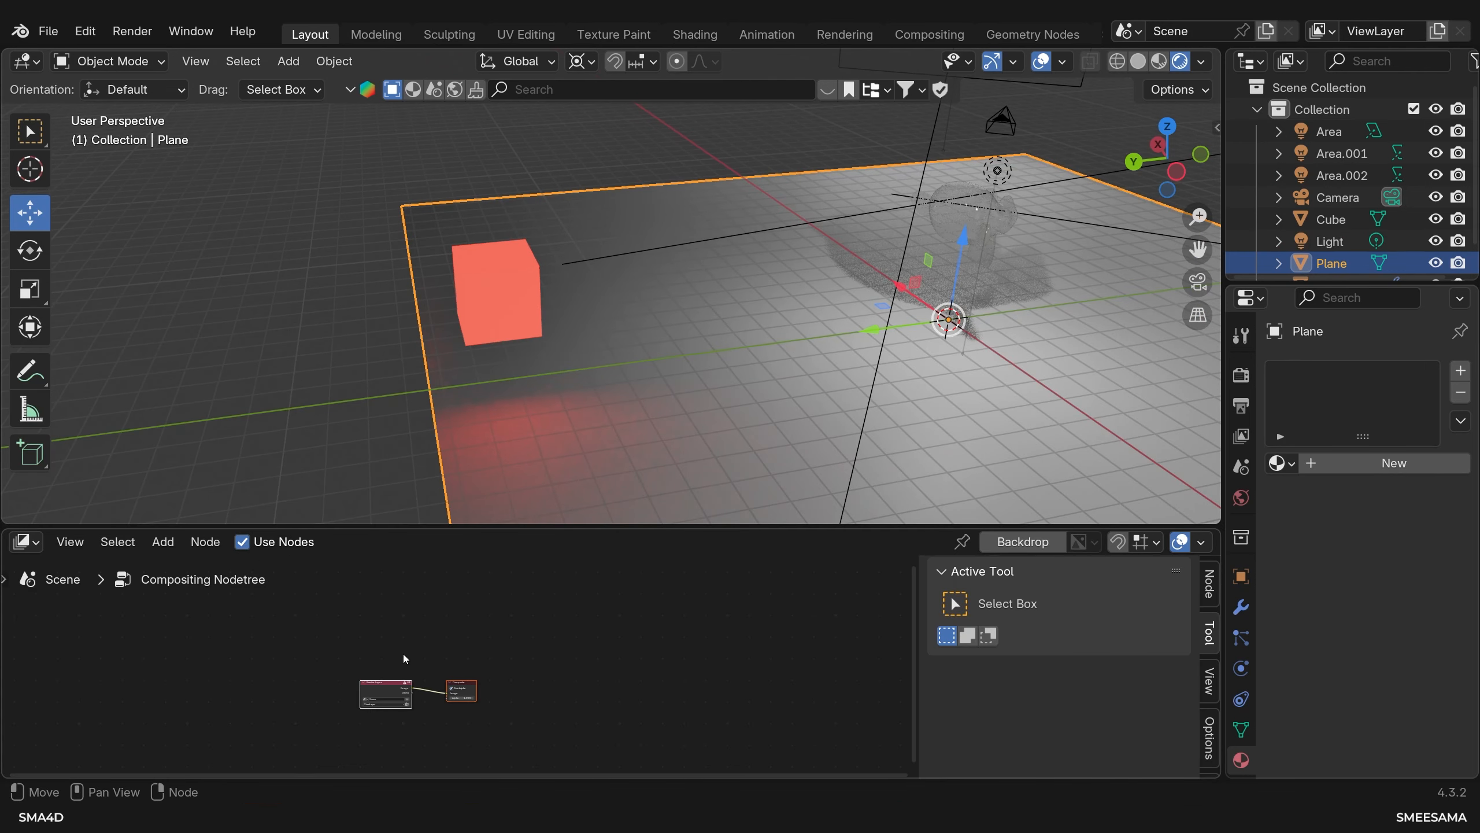
Move the Render Layers node away from the Composite node to make room between them.
scroll(431, 662, up, 4)
middle_drag(439, 662, 601, 562)
scroll(559, 622, up, 7)
middle_drag(663, 676, 557, 757)
scroll(536, 688, up, 2)
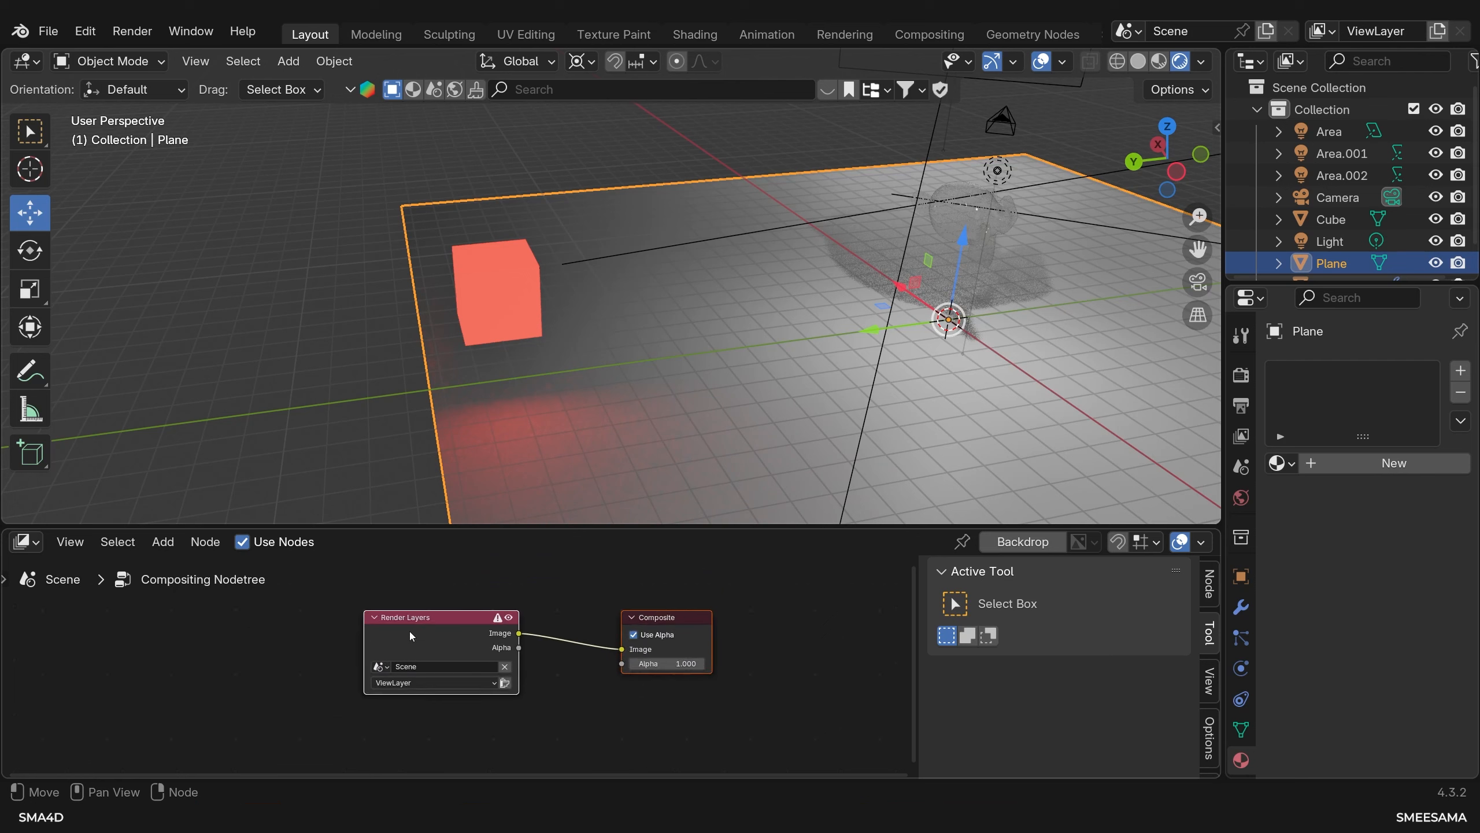
drag(411, 635, 238, 654)
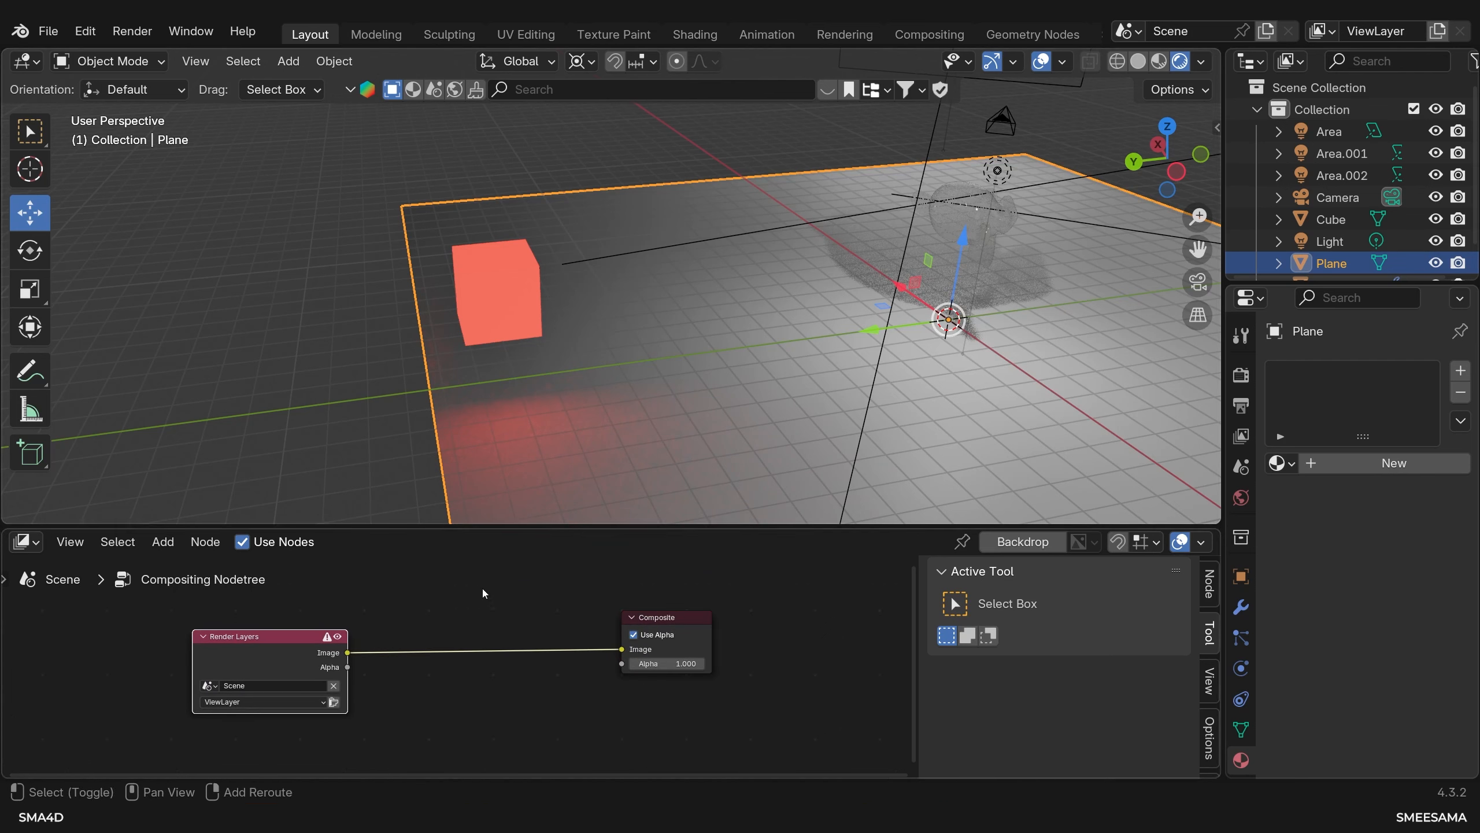
Add a Glare node on the link between the Render Layers and Composite nodes.
key(shift+a)
click(430, 475)
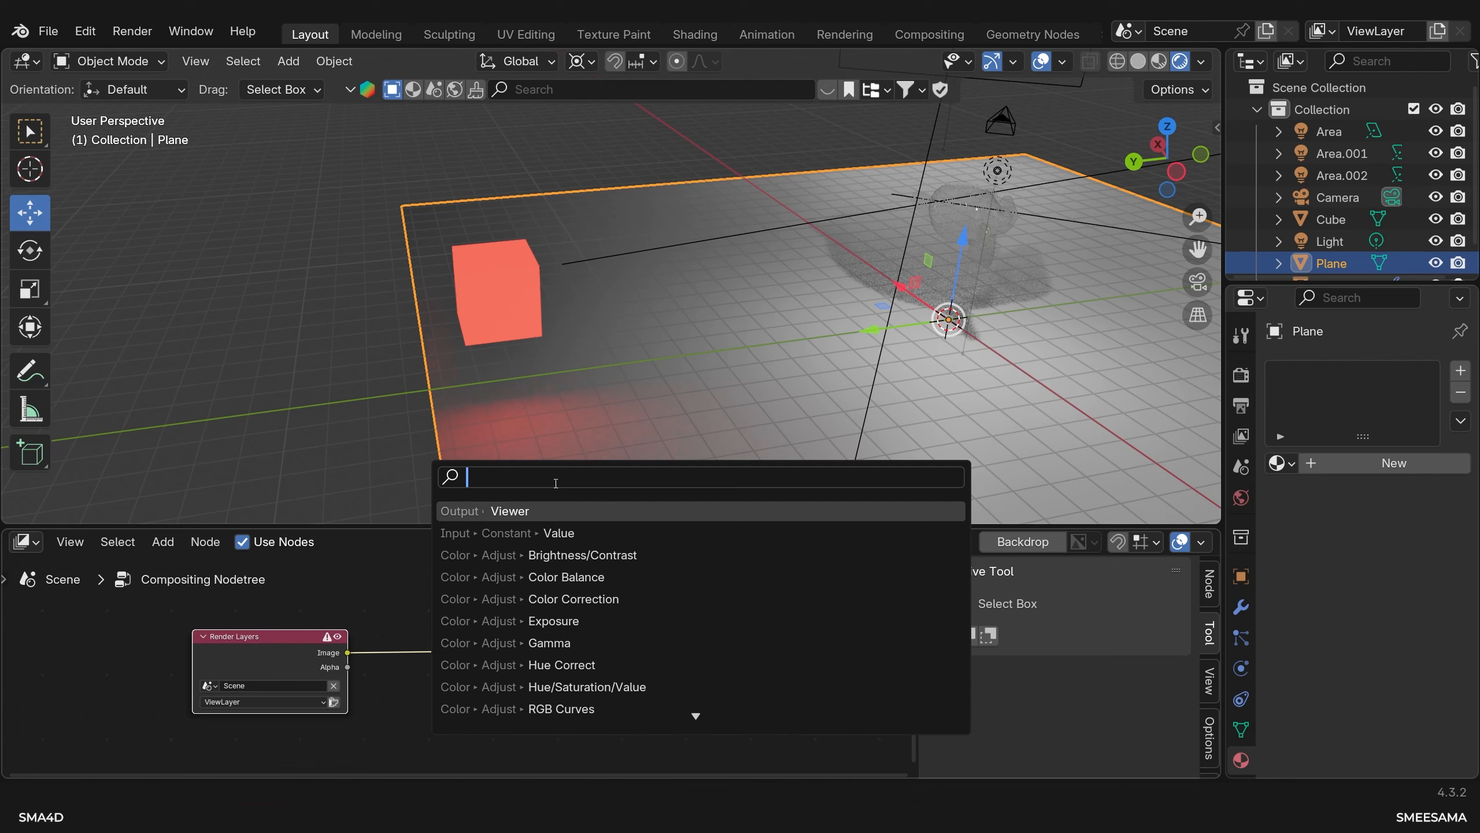
text(gla)
key(Return)
click(469, 611)
Enlarge the Compositor area, try the Bloom glare type and set the Glare node to Fog Glow.
middle_drag(584, 689, 665, 564)
scroll(665, 564, up, 2)
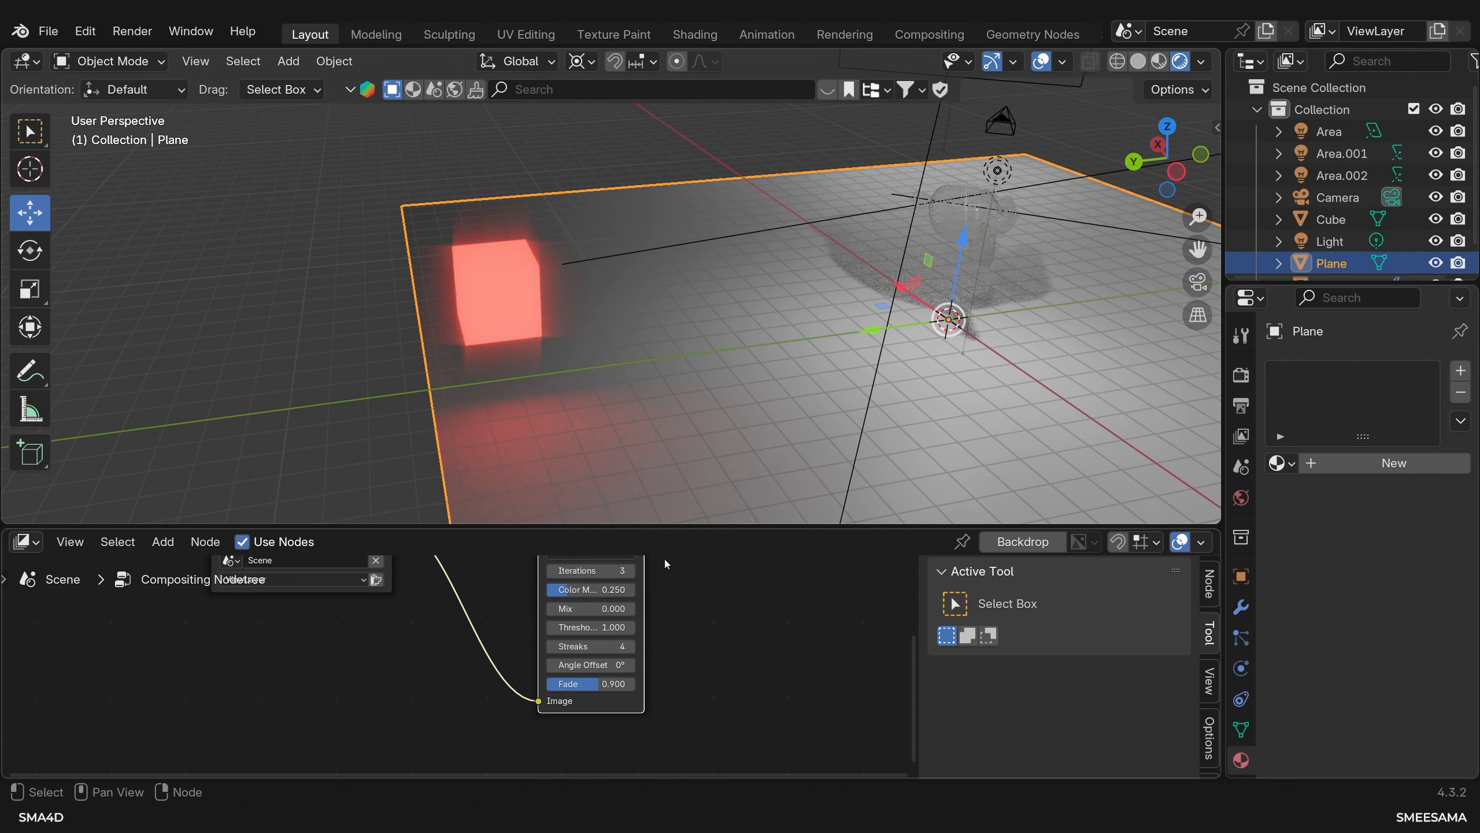
drag(665, 529, 665, 335)
click(638, 388)
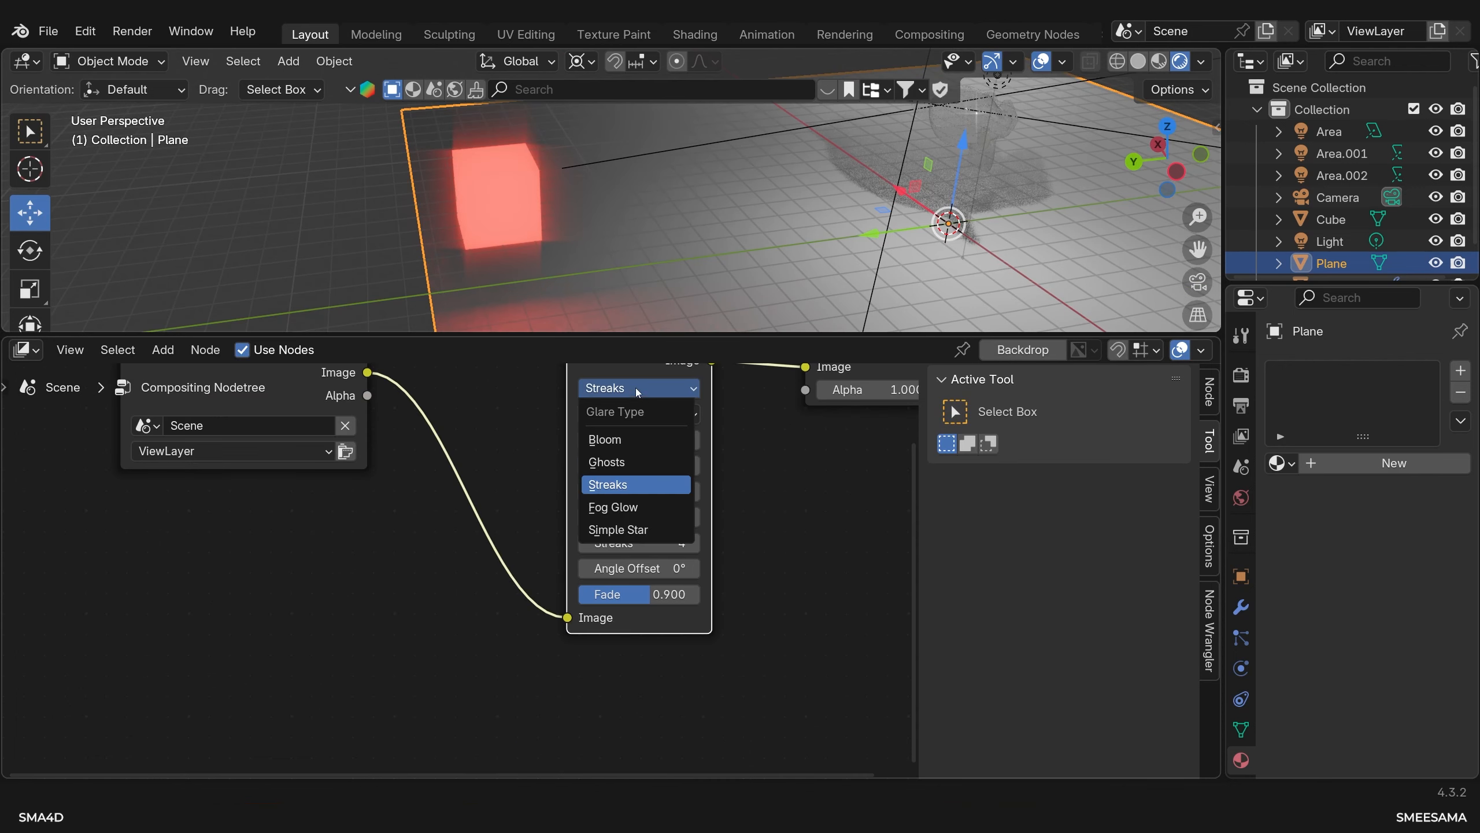
click(632, 439)
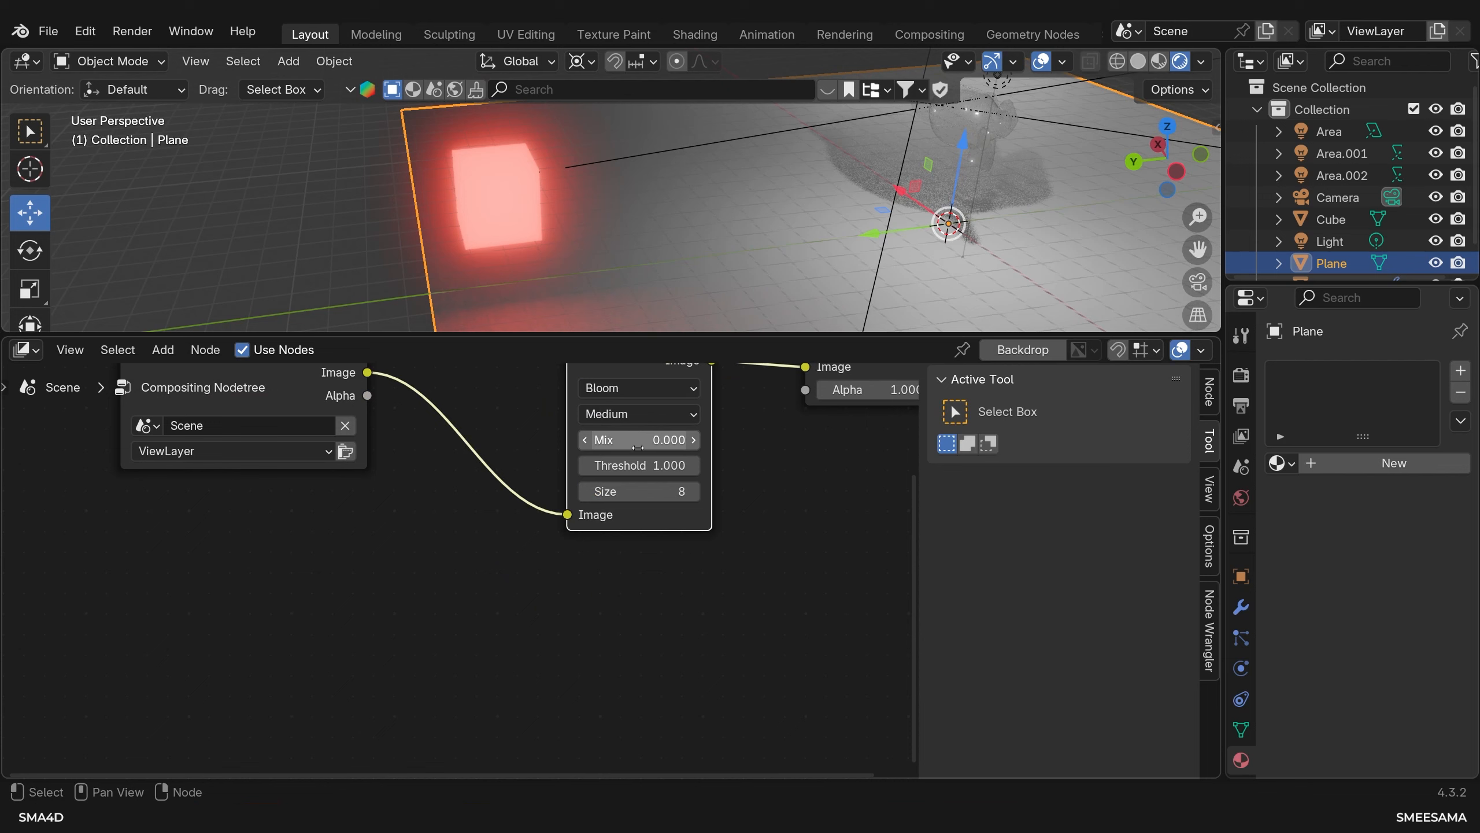
click(639, 388)
click(612, 506)
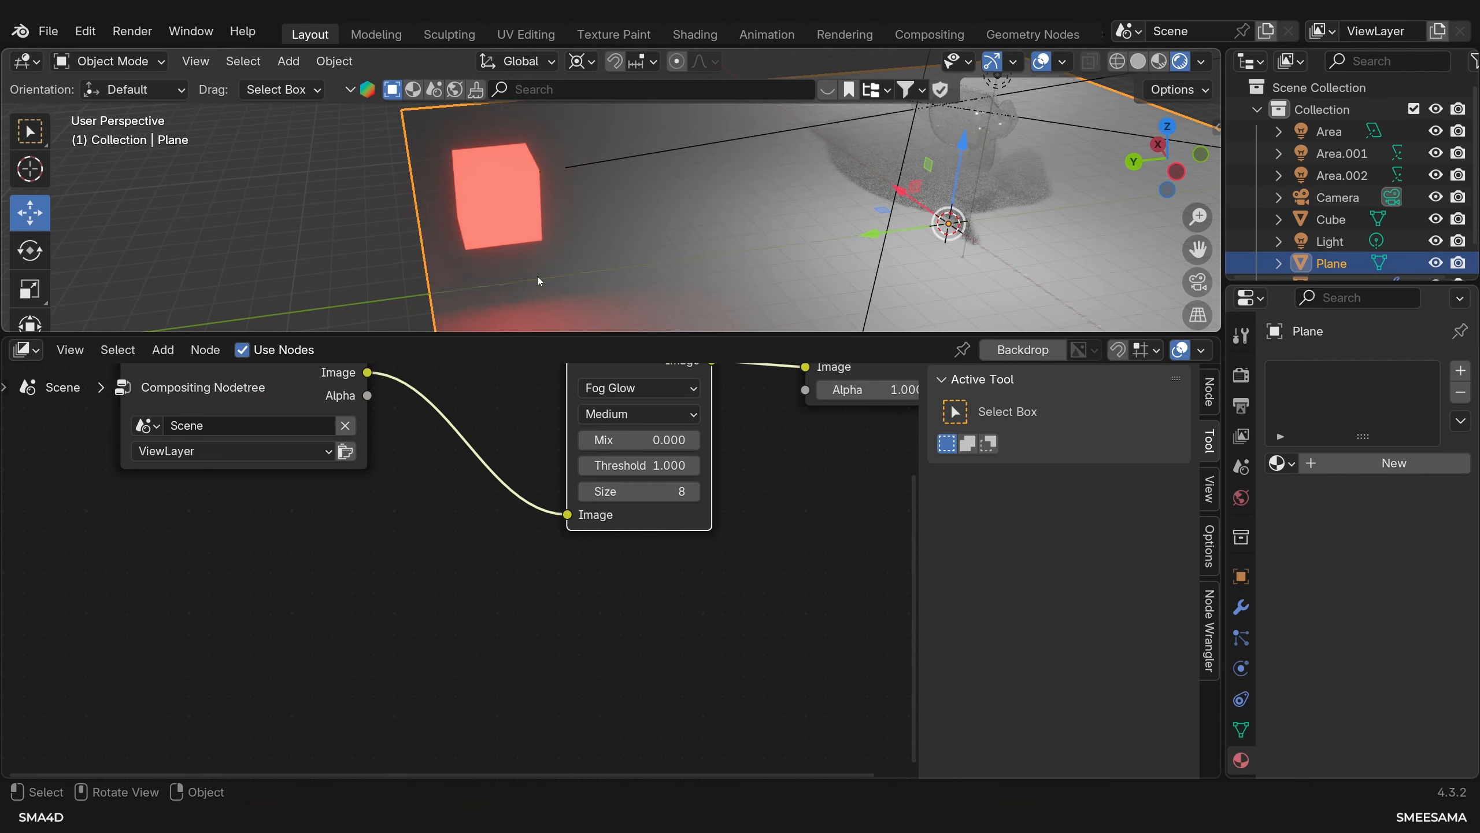
Enlarge the 3D viewport by shrinking the Compositor area and inspect the cube's glow from different angles.
middle_drag(536, 275, 537, 321)
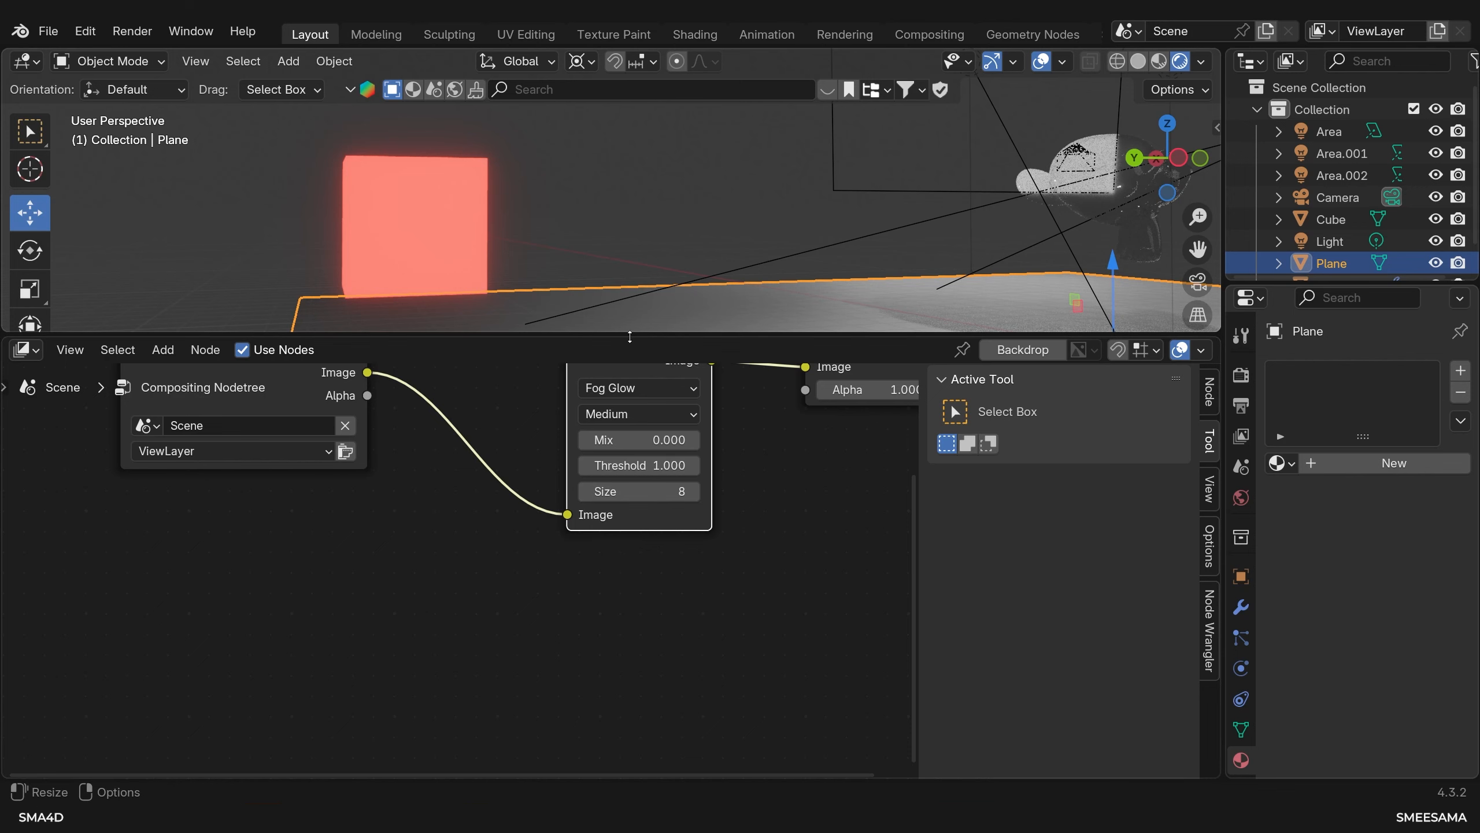
mouse_move(620, 337)
mouse_down()
mouse_move(606, 478)
mouse_move(574, 580)
mouse_move(600, 355)
mouse_up()
middle_drag(519, 494, 523, 649)
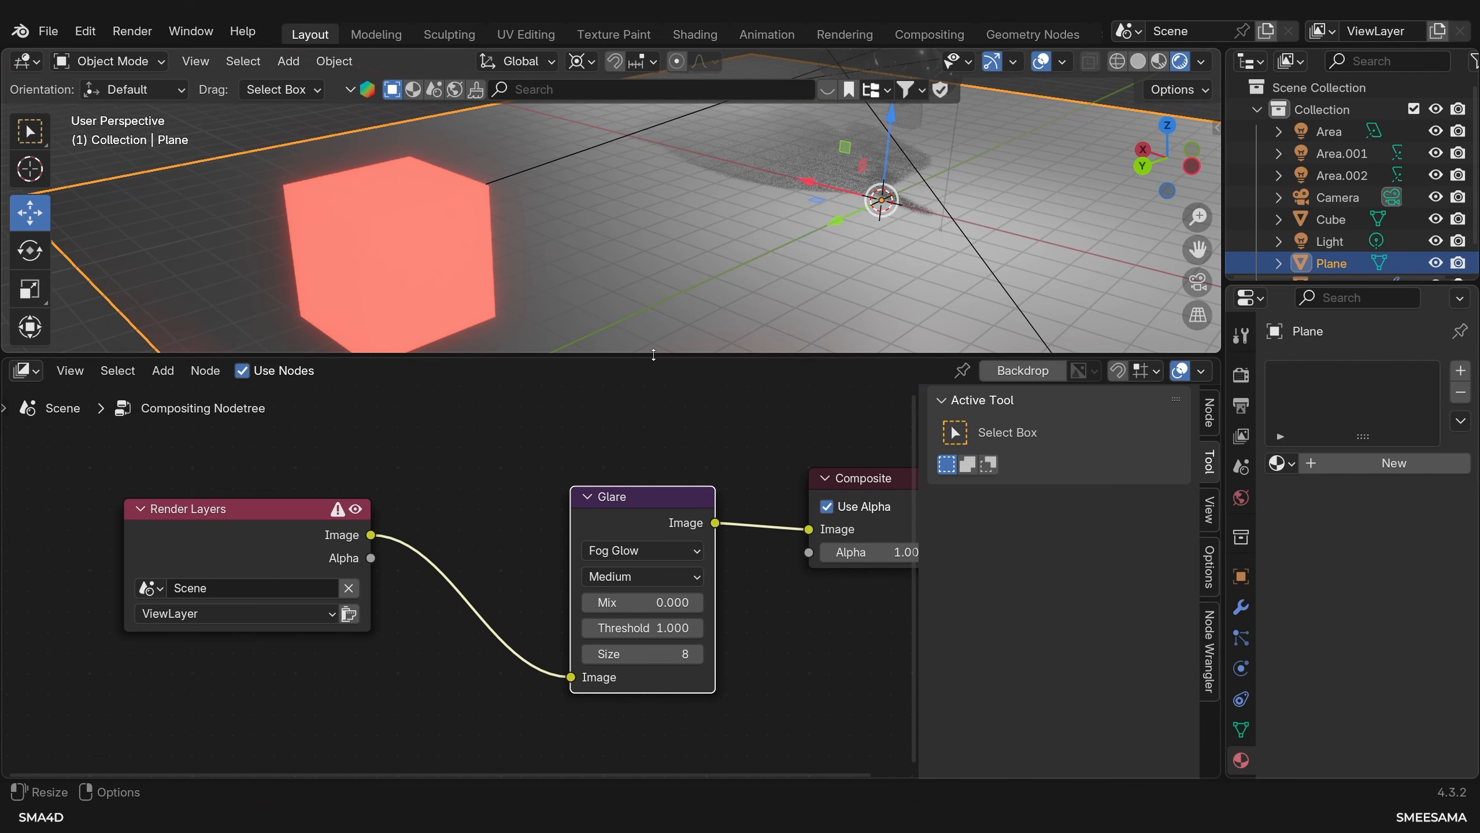
drag(653, 349, 577, 600)
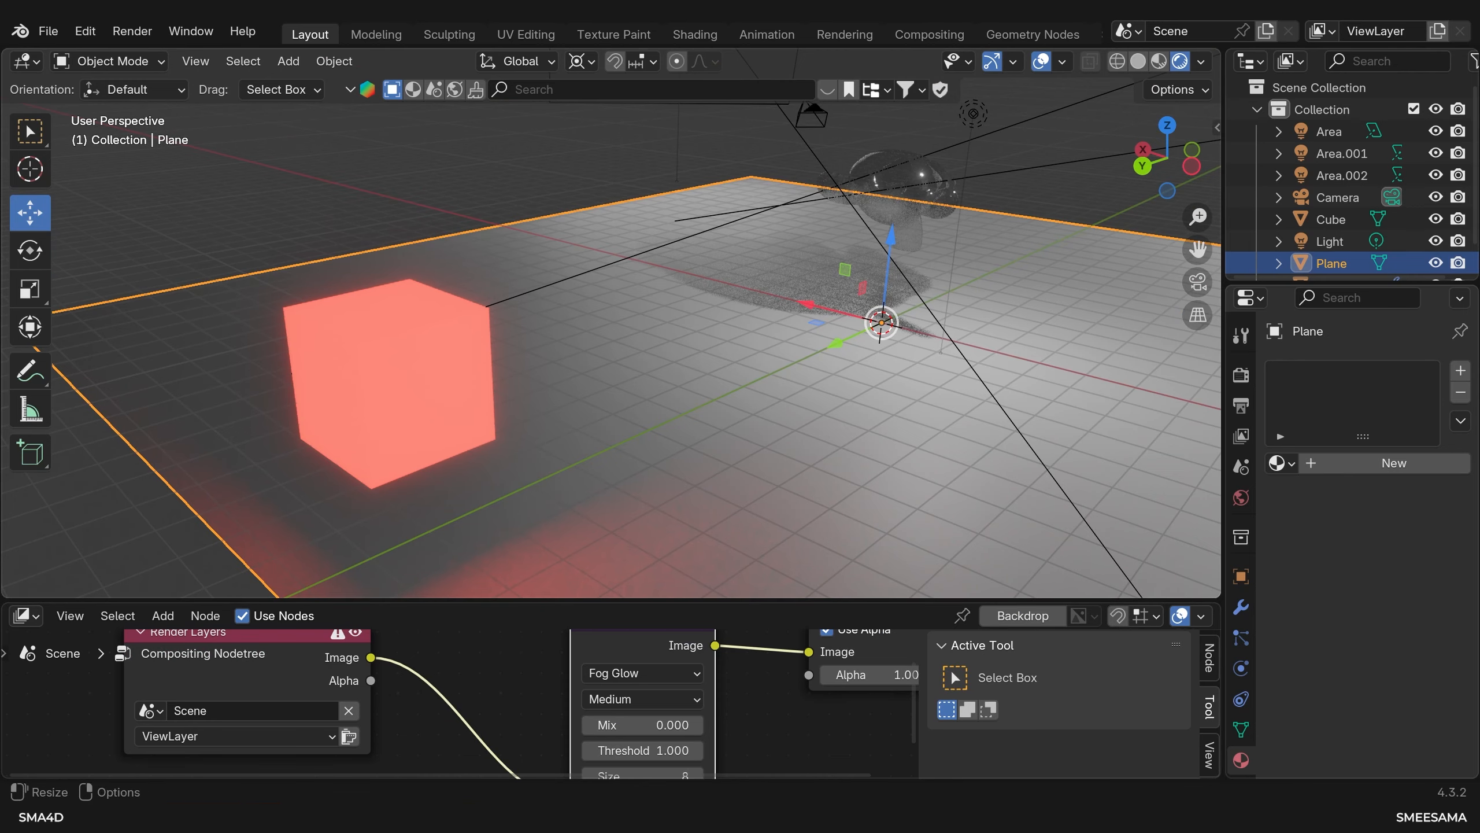
middle_drag(859, 446, 609, 411)
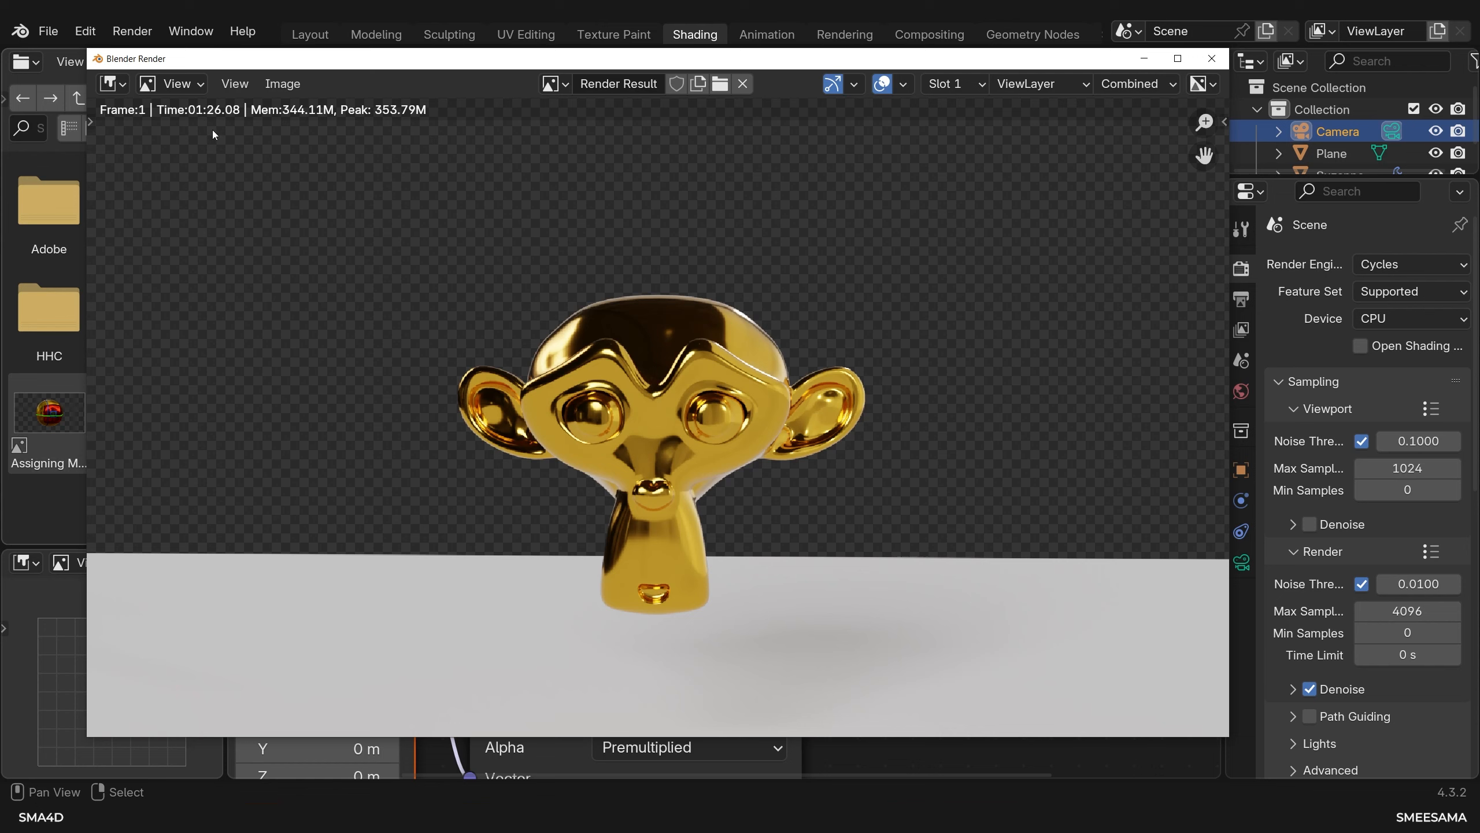
Close the render result and enable OptiX with the NVIDIA GeForce RTX 3060 Ti as Cycles render device in the system preferences.
key(Escape)
click(94, 32)
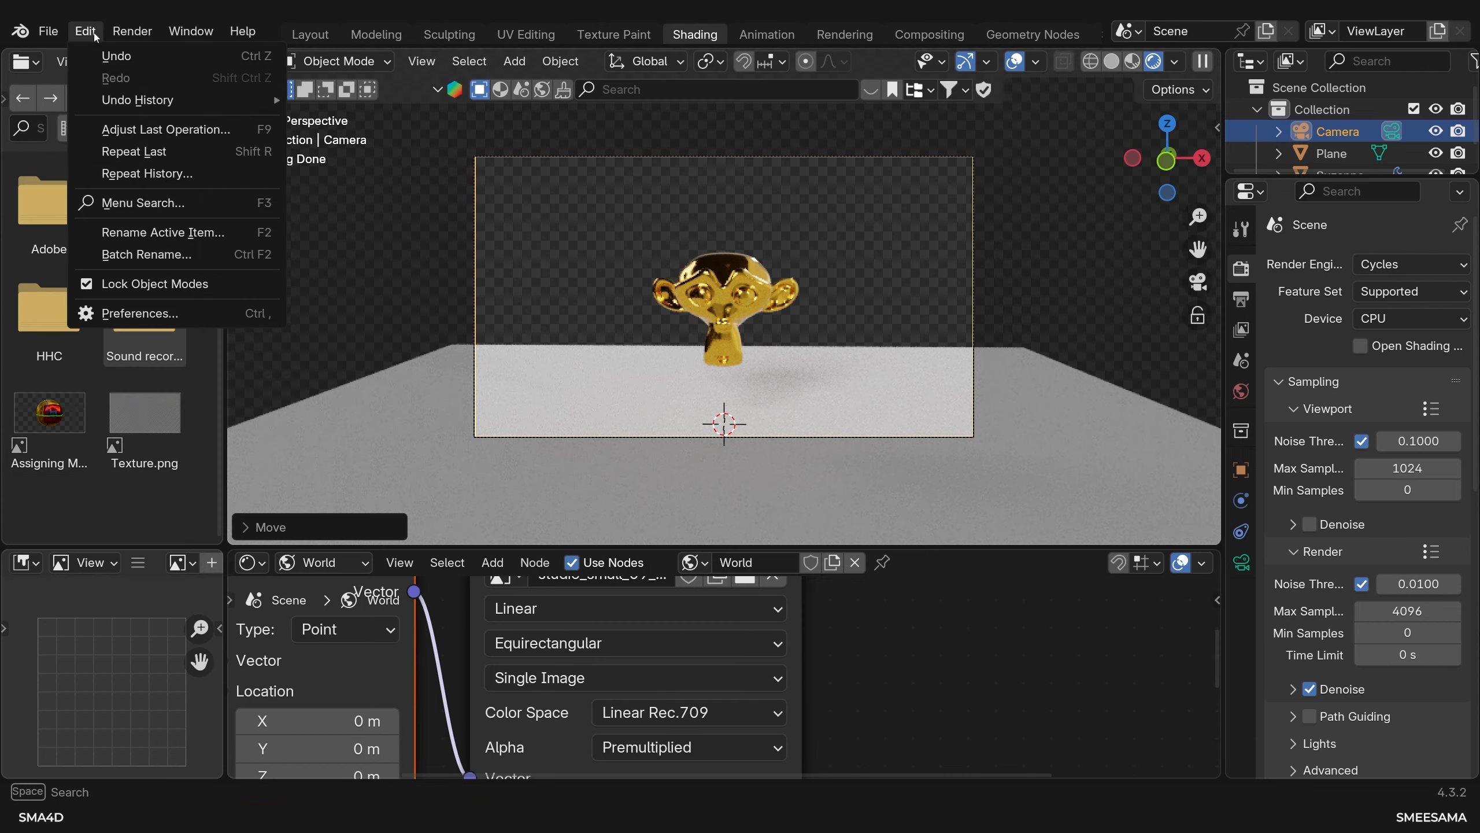
click(135, 313)
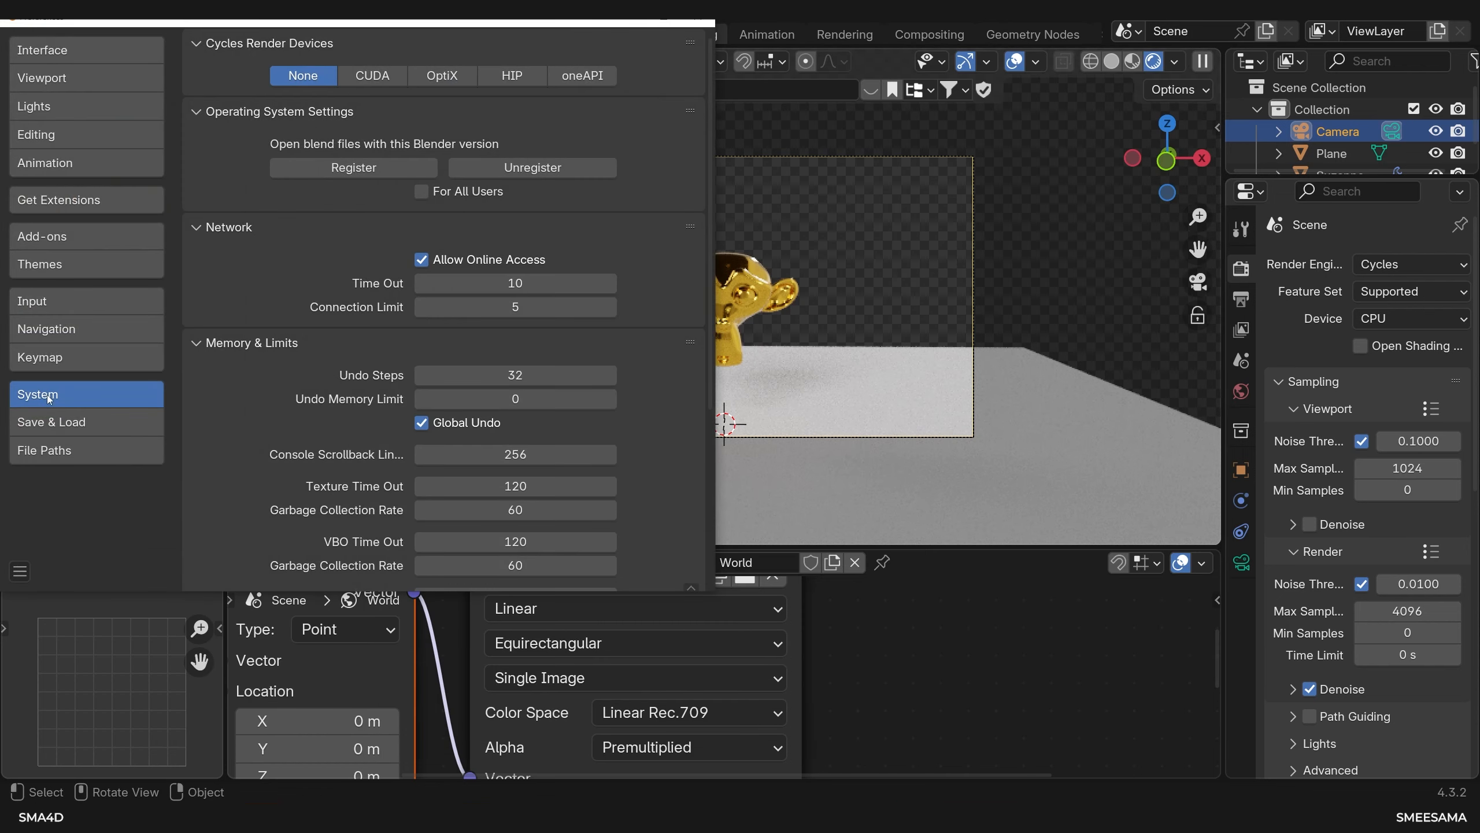
click(441, 75)
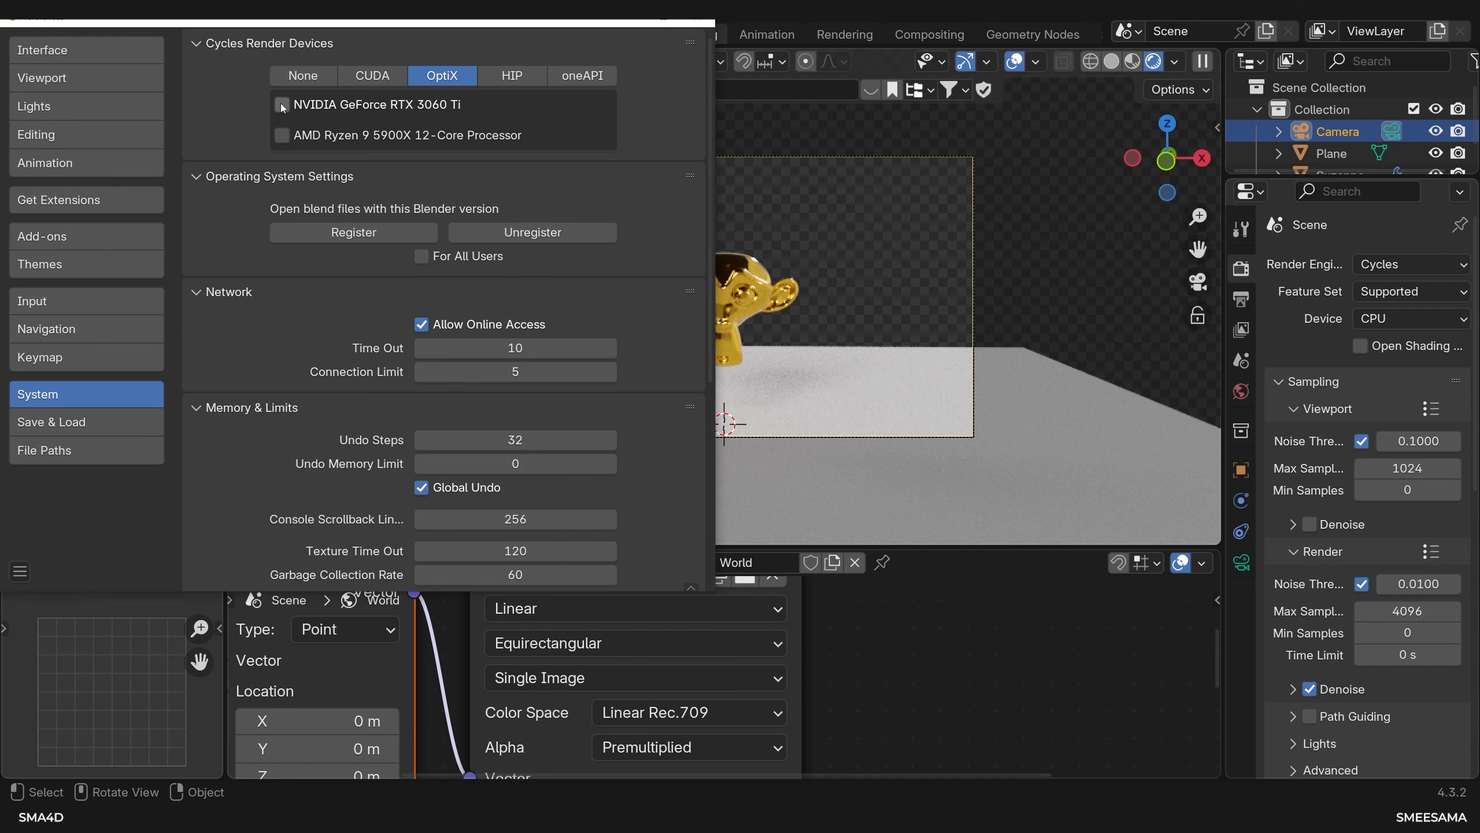
click(282, 106)
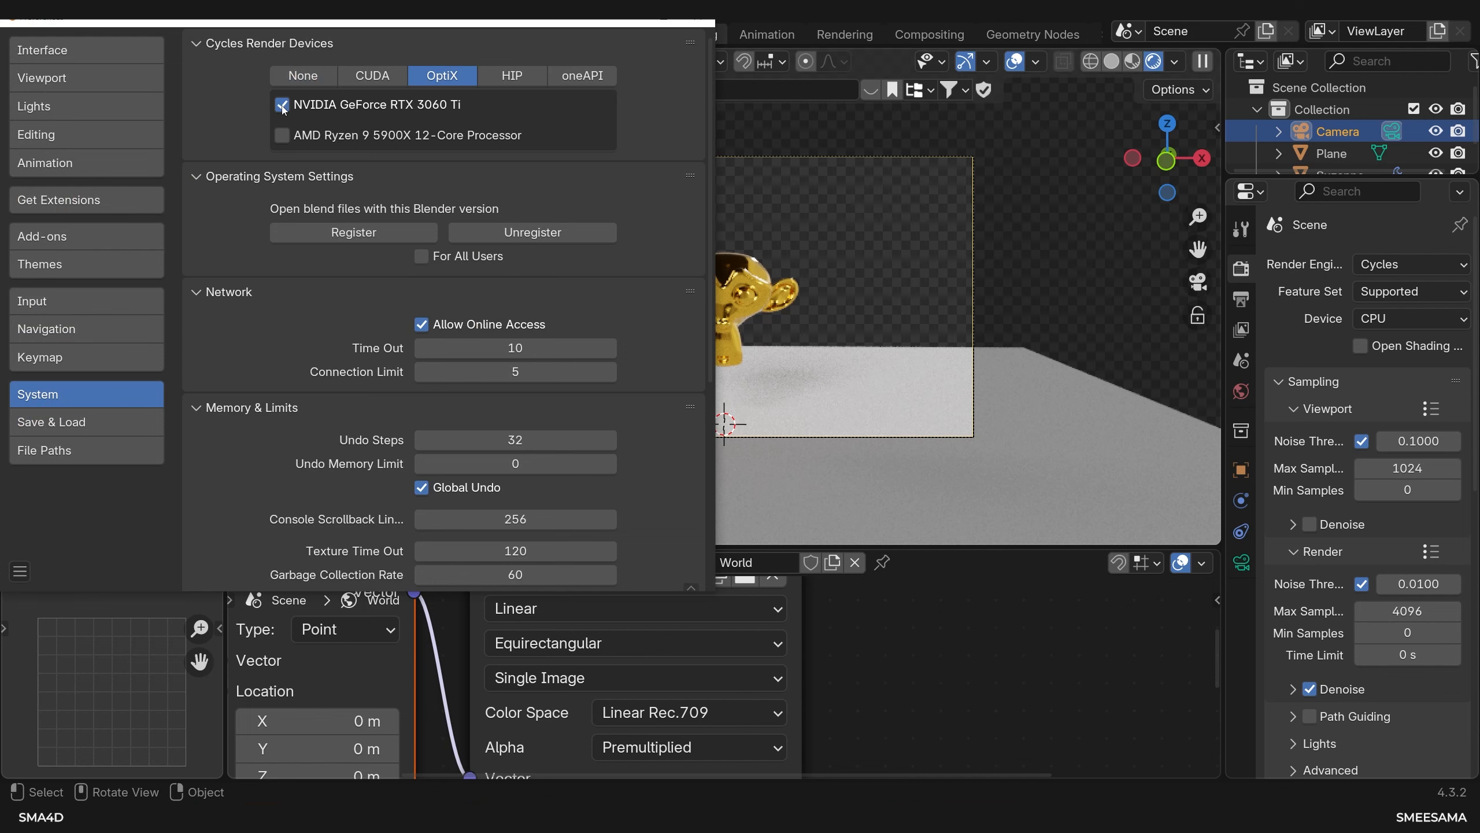
click(706, 22)
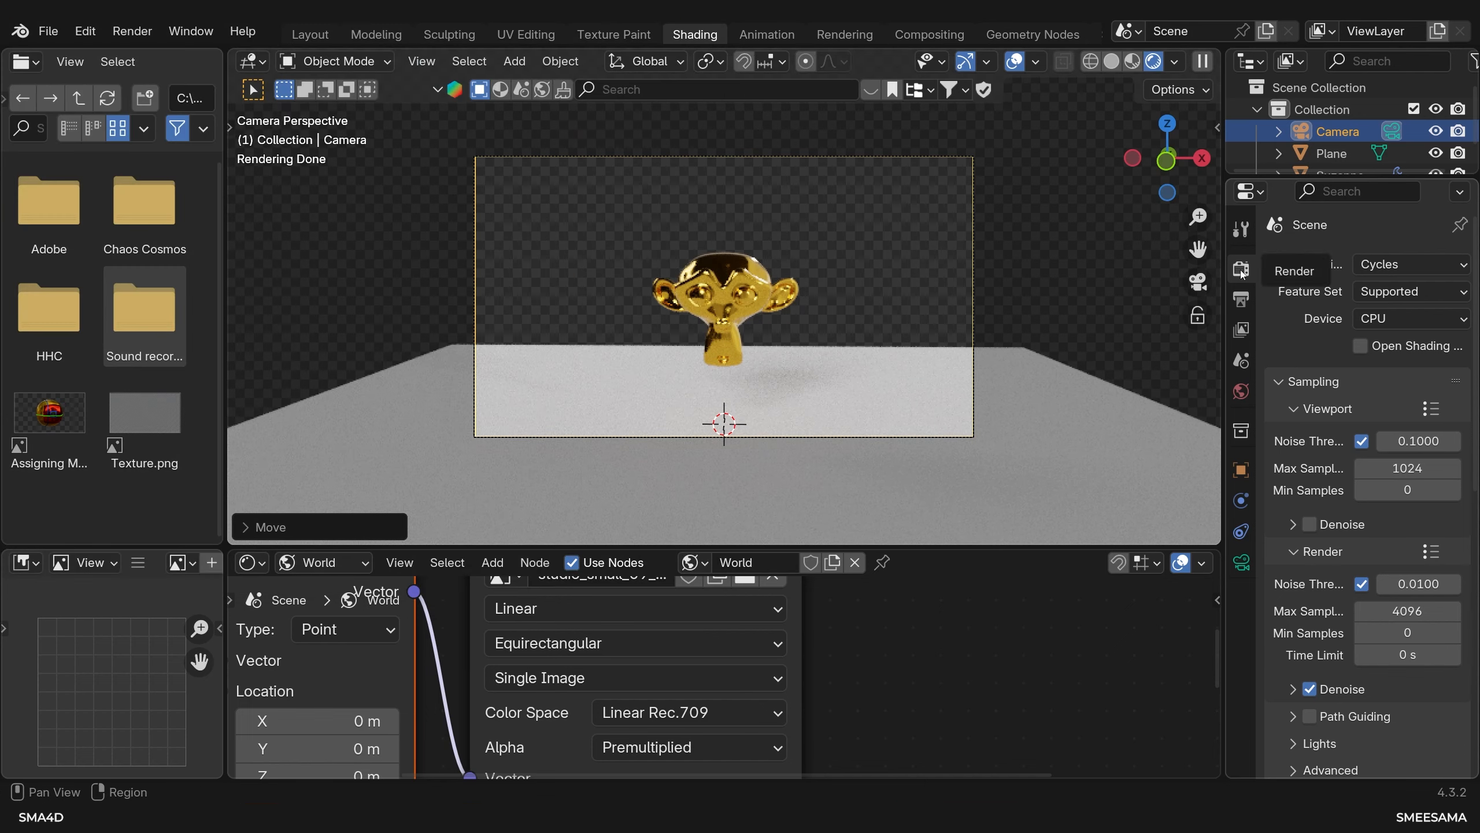
Set the scene's Cycles render device to GPU Compute.
click(1241, 299)
click(1241, 268)
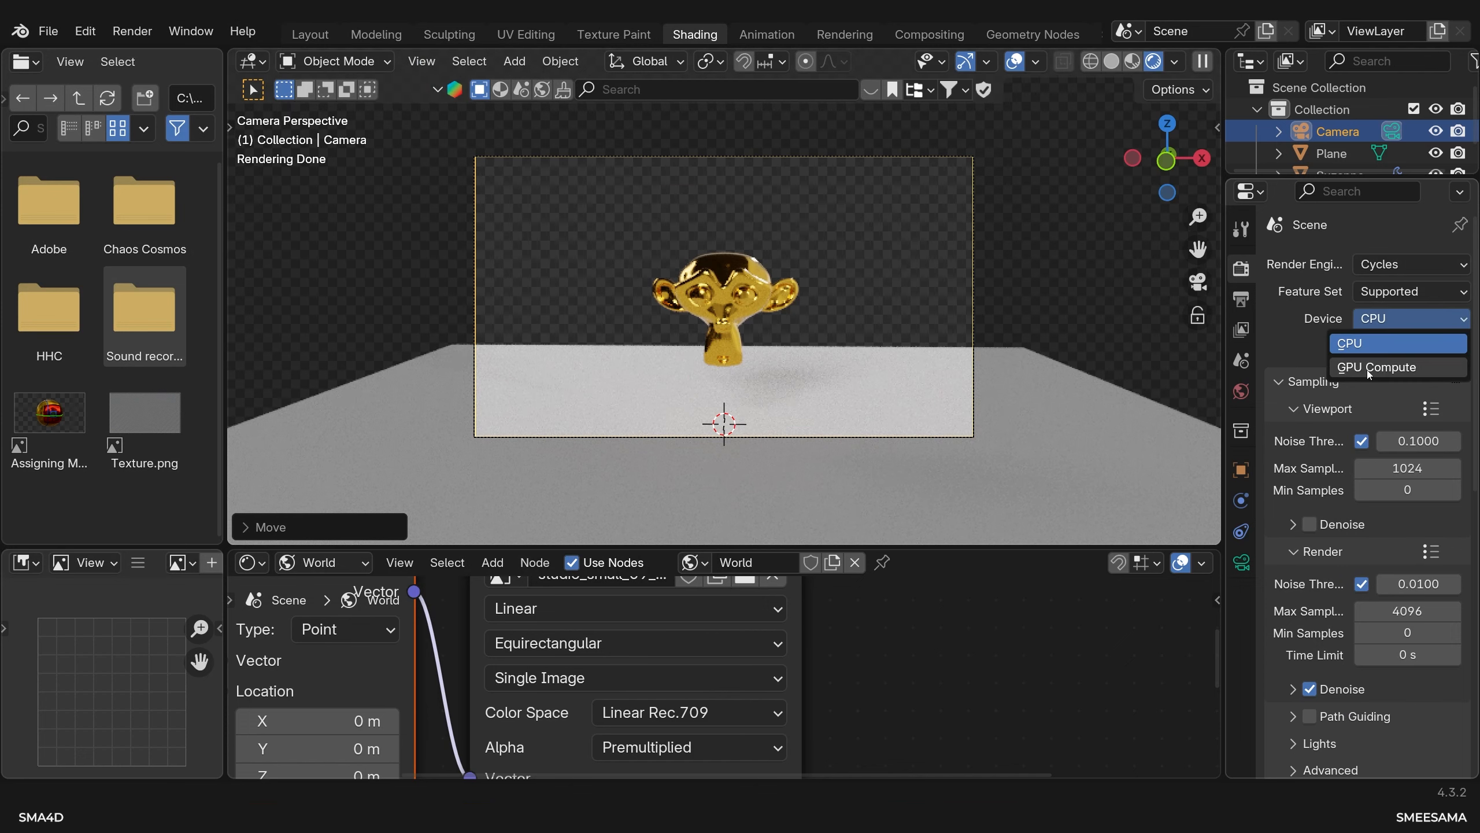
click(1366, 370)
Set the viewport sampling's maximum samples to 32 and check the viewport, ending in camera view.
scroll(1425, 365, down, 3)
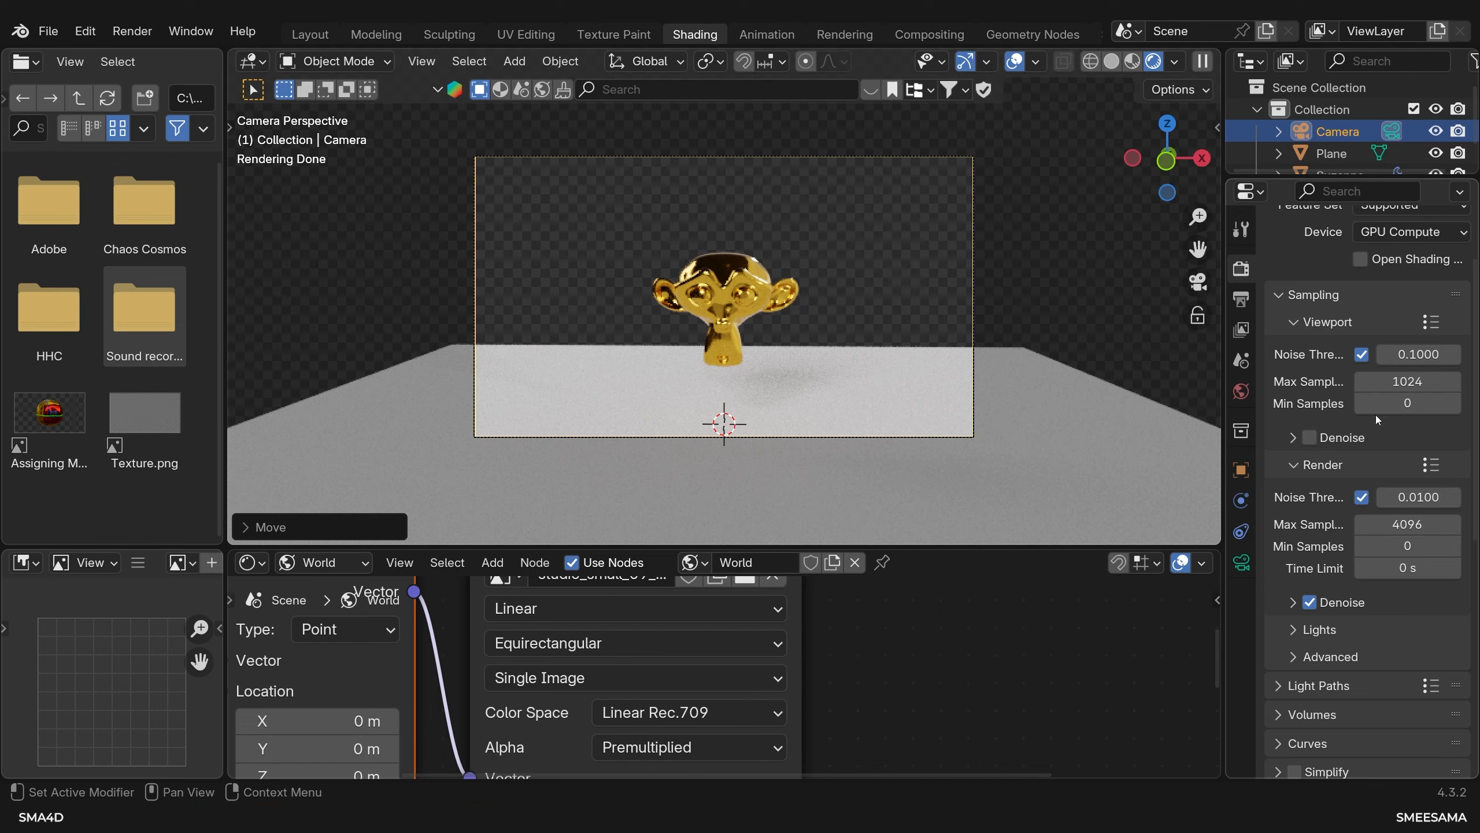
click(1410, 381)
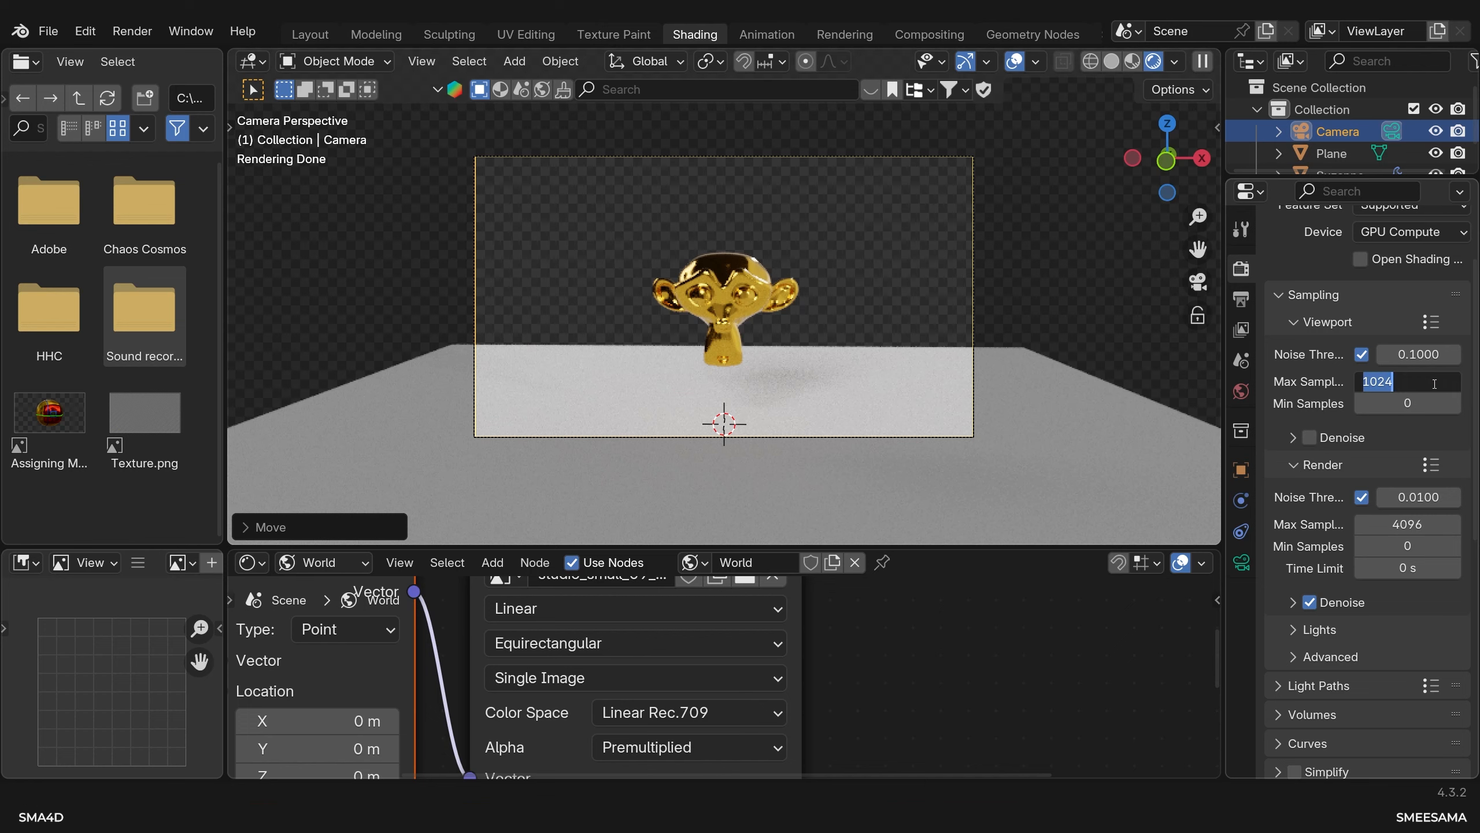
text(32)
key(Return)
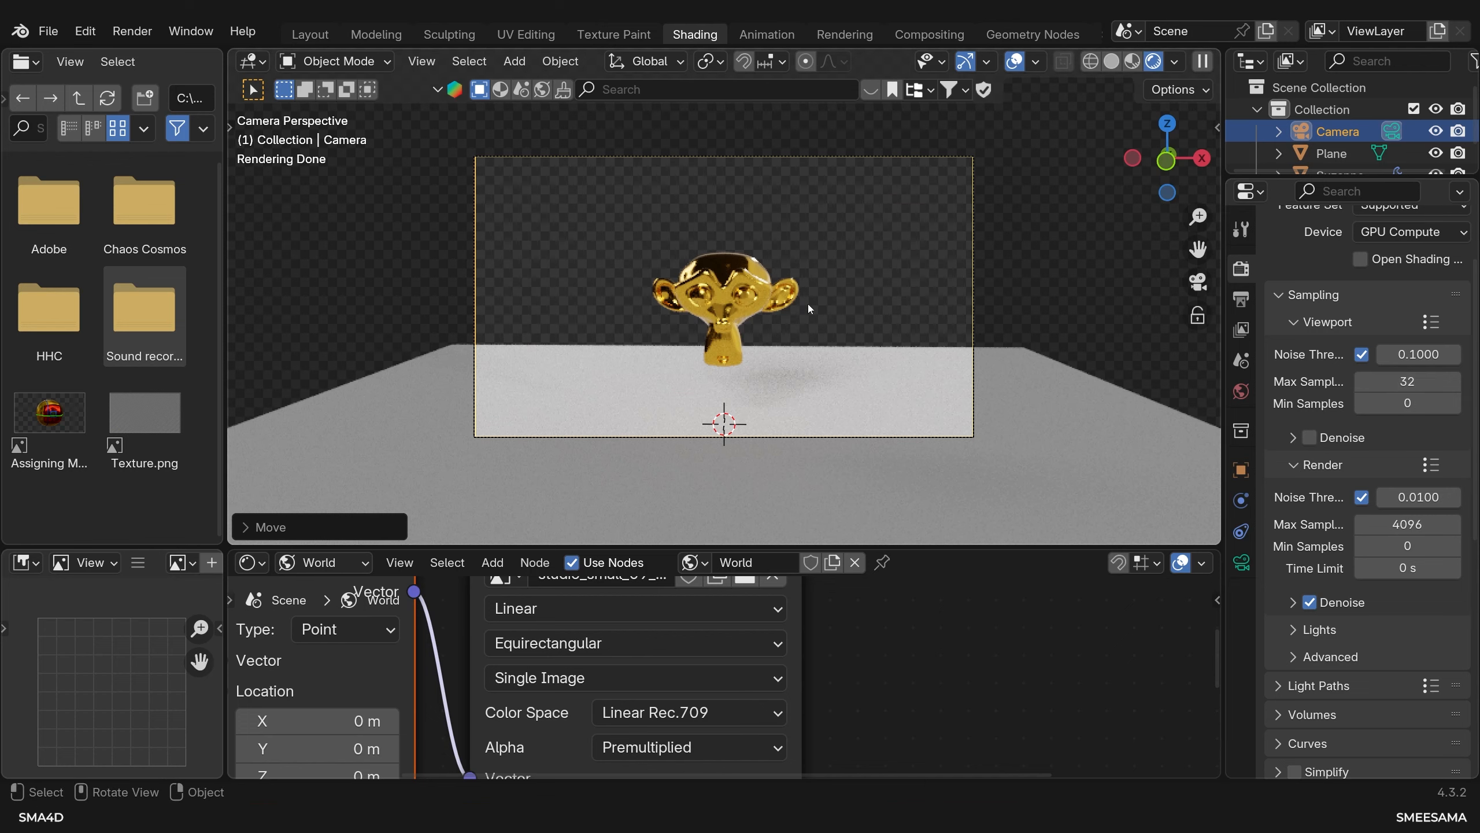
middle_drag(808, 304, 754, 299)
key(KP_0)
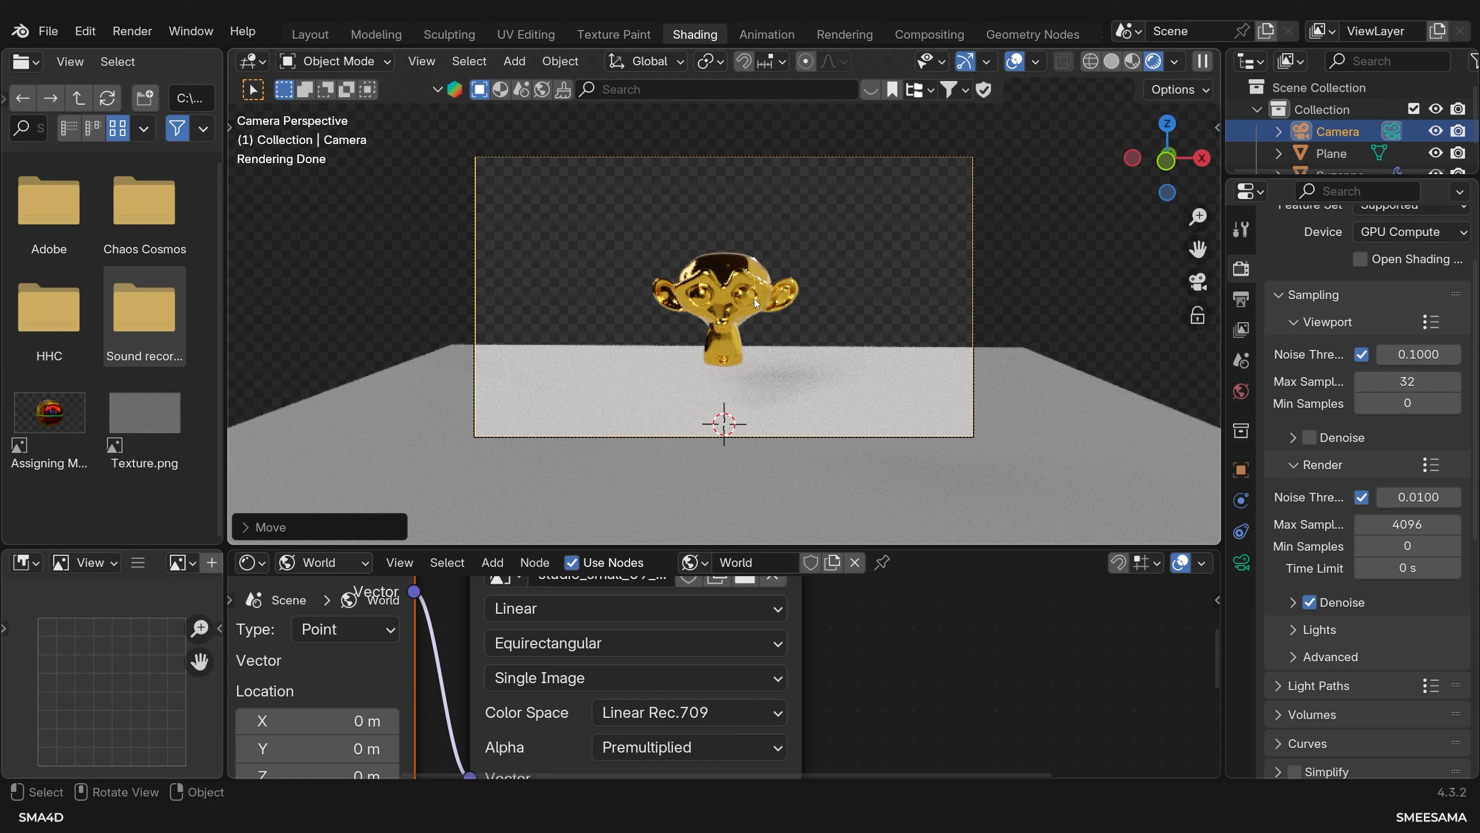
Try maximum render samples of 128, 256 and 512 in turn.
click(1409, 524)
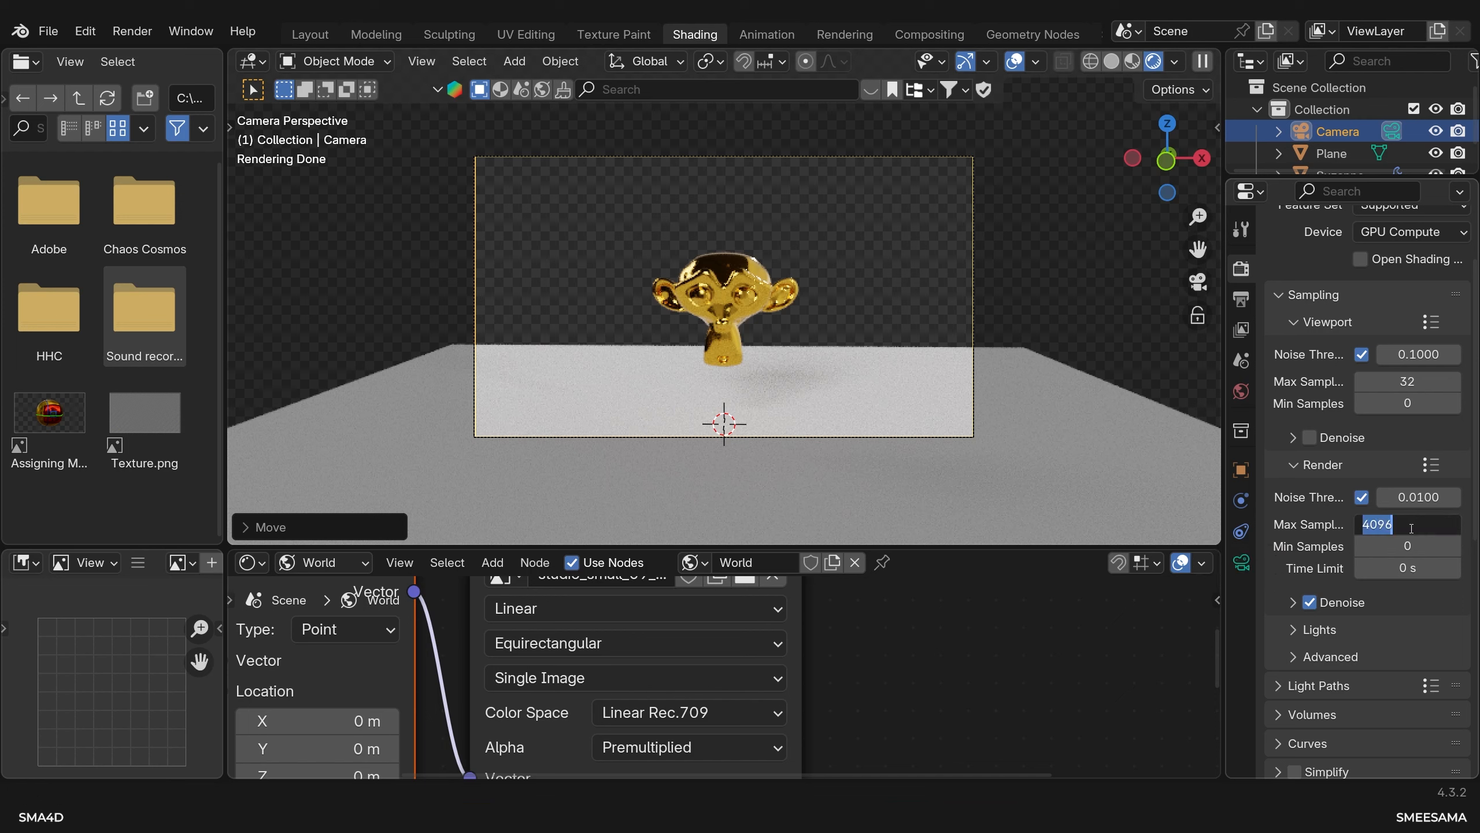
text(128)
key(Return)
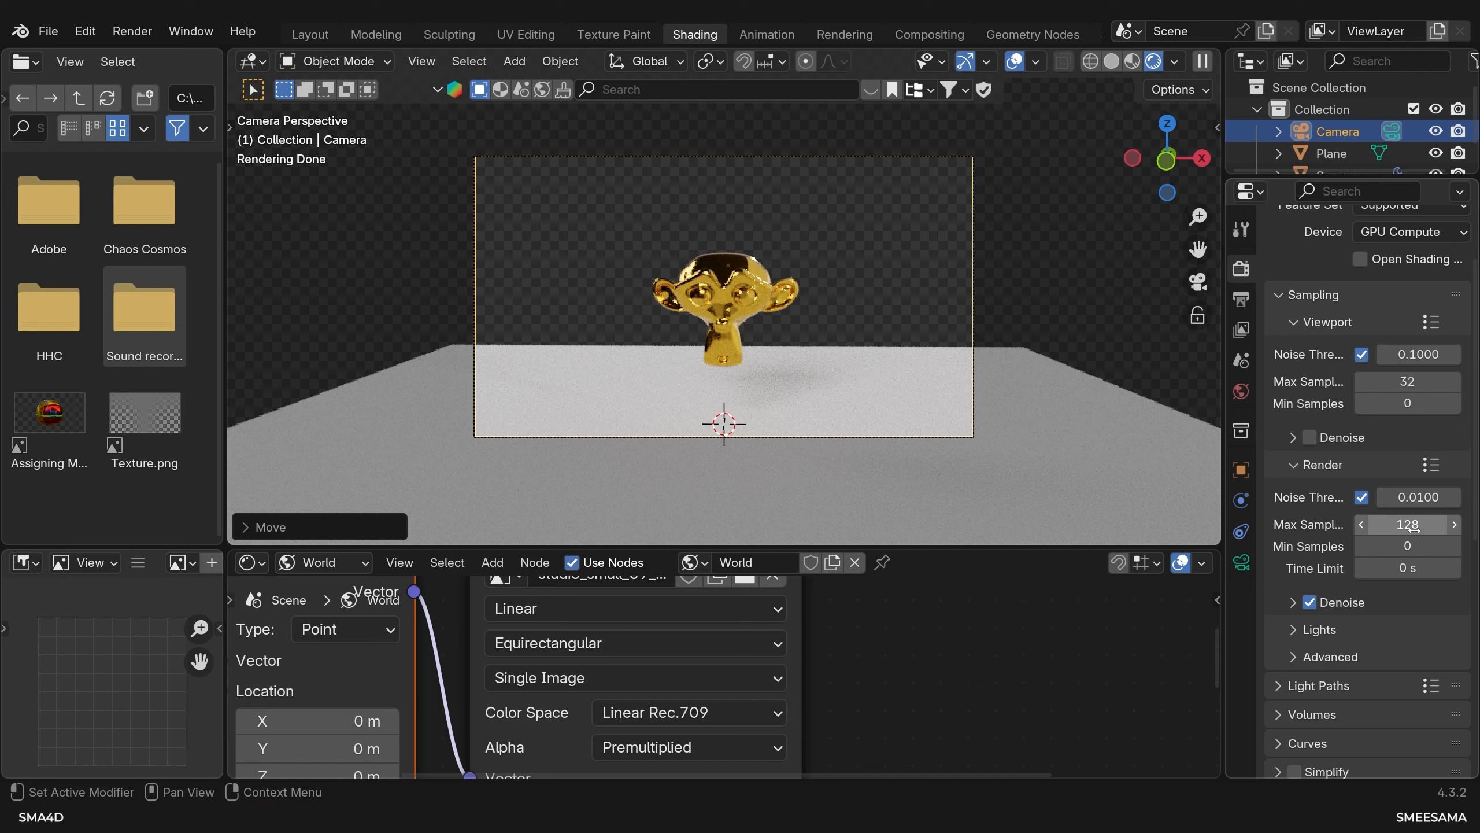
click(1413, 527)
text(256)
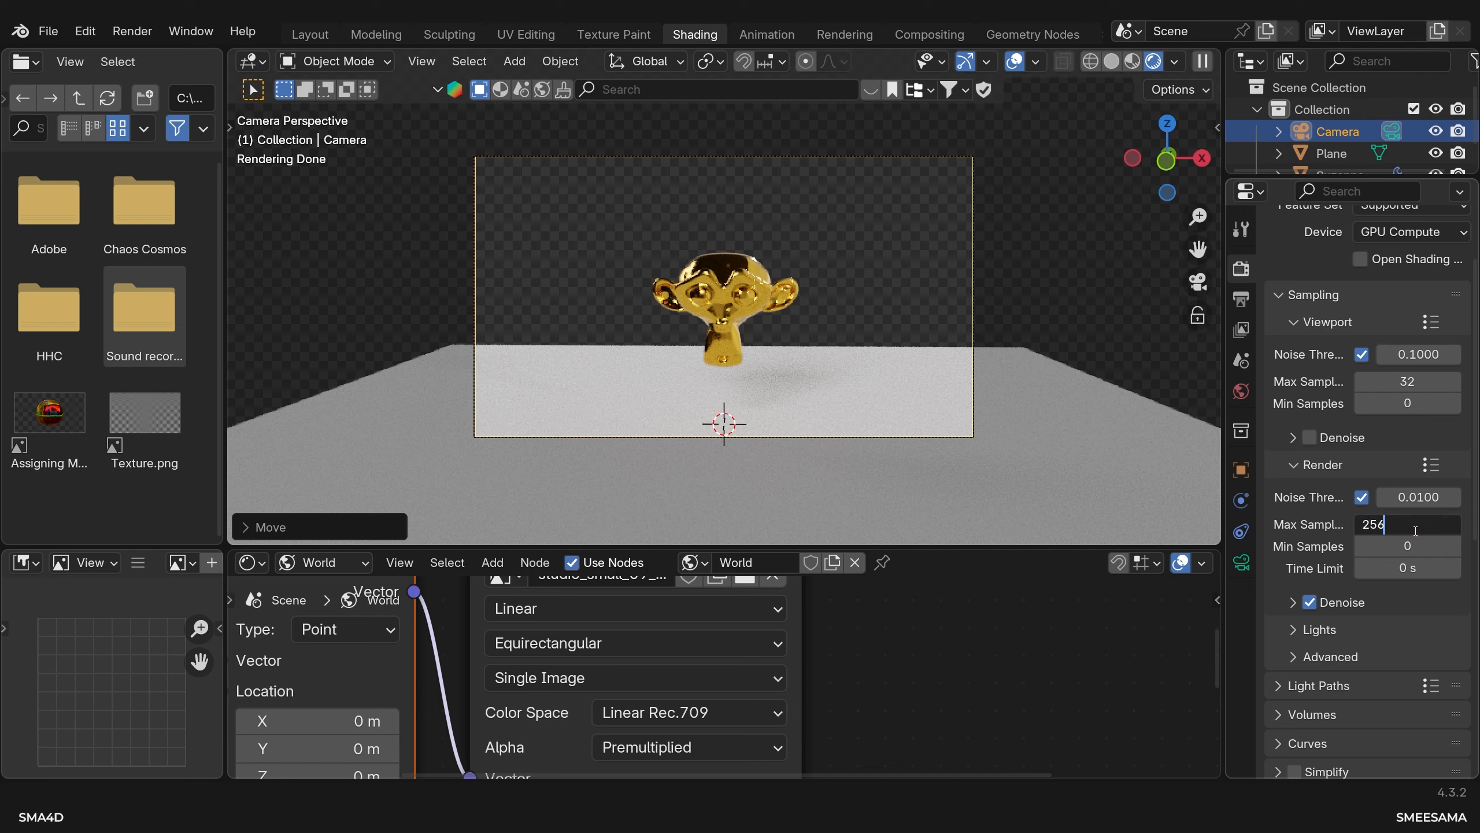
key(Return)
click(1411, 524)
text(512)
key(Return)
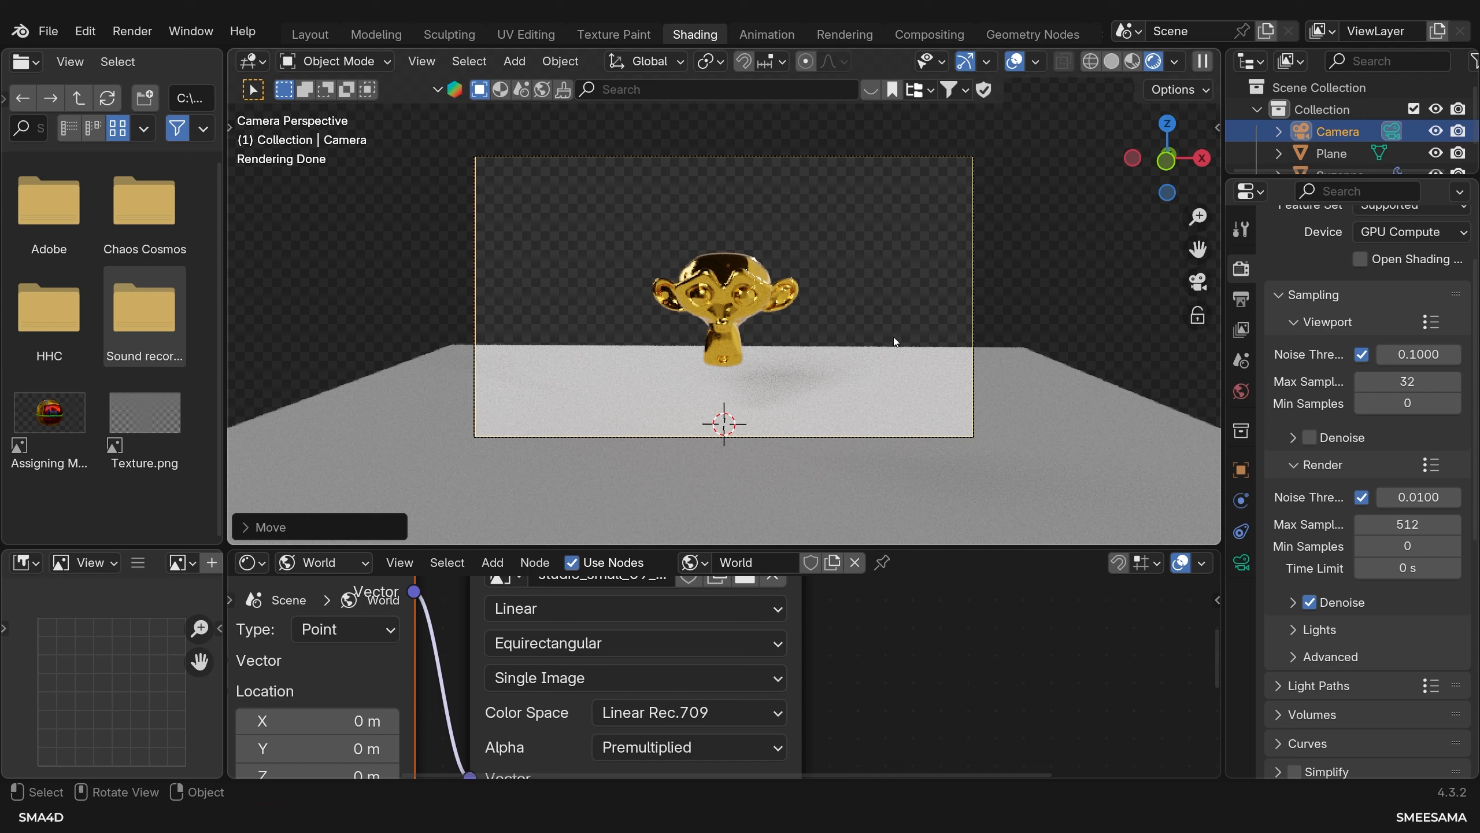
Set the final render's maximum samples to 128.
click(1410, 523)
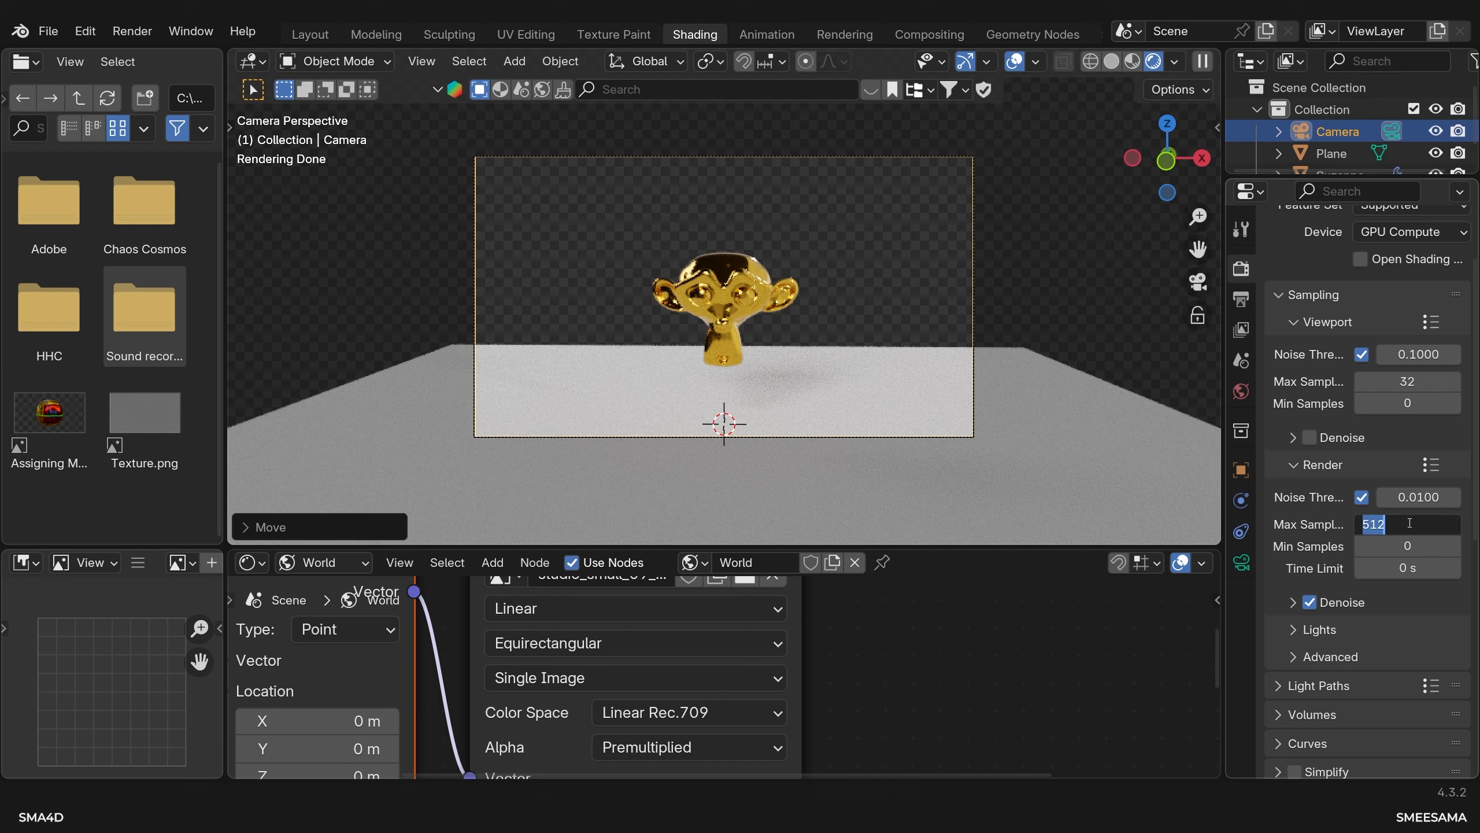
text(128)
key(Return)
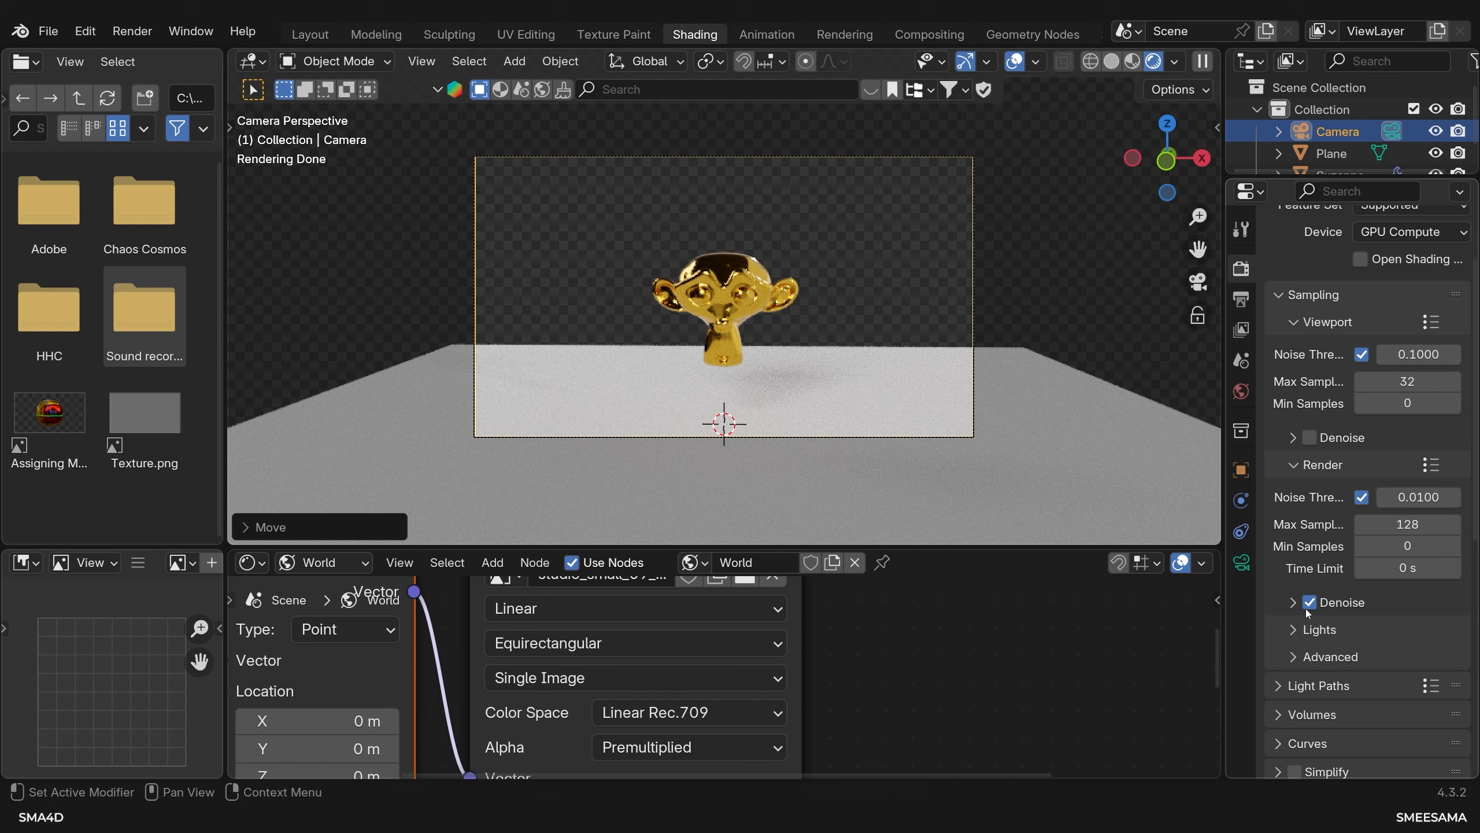
Expand the Lights and Advanced sampling settings, disable Light Tree and set the light threshold to 0.6.
scroll(1395, 602, down, 3)
click(1306, 519)
click(1308, 501)
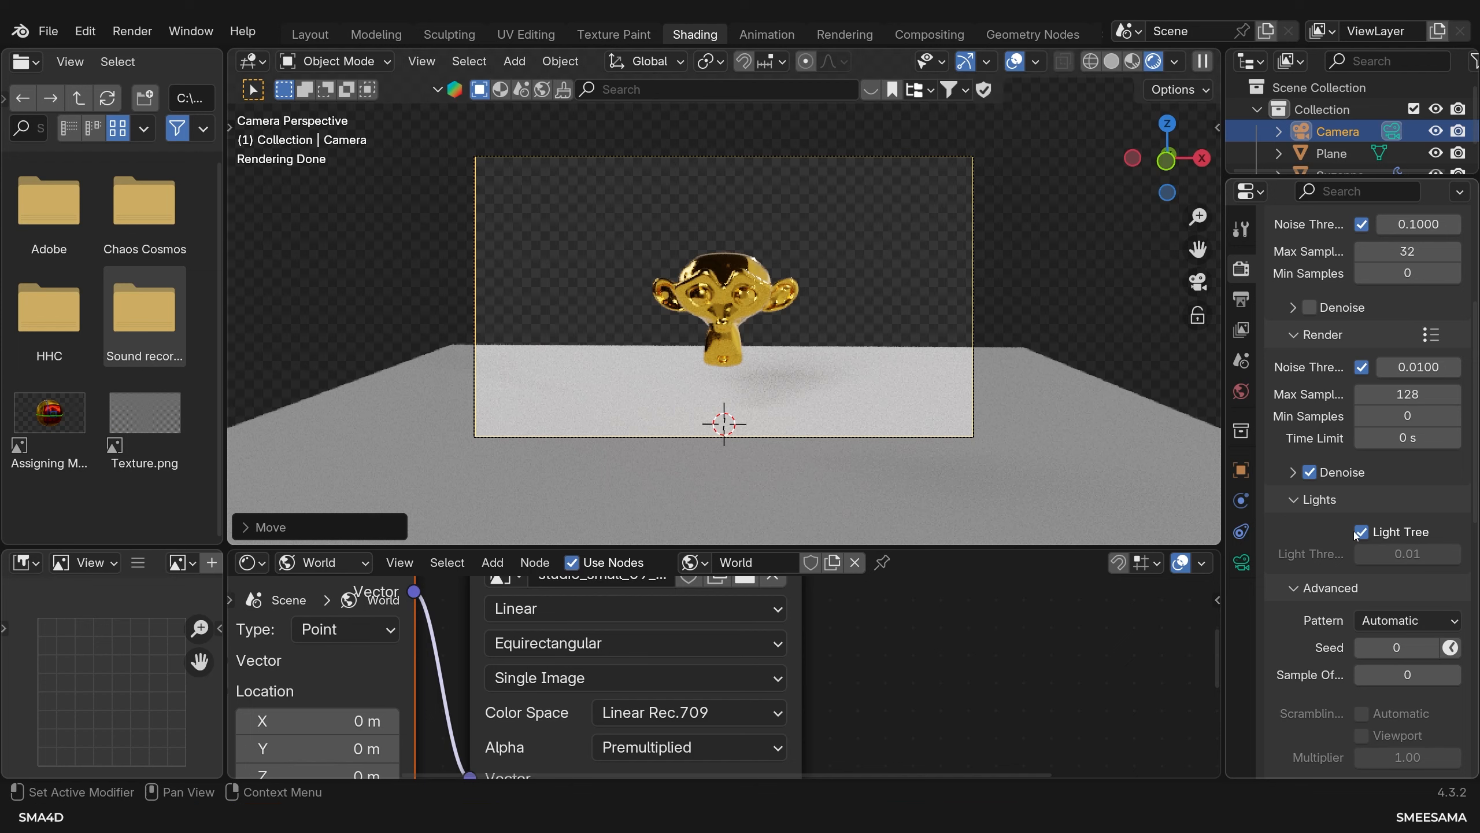
click(1360, 532)
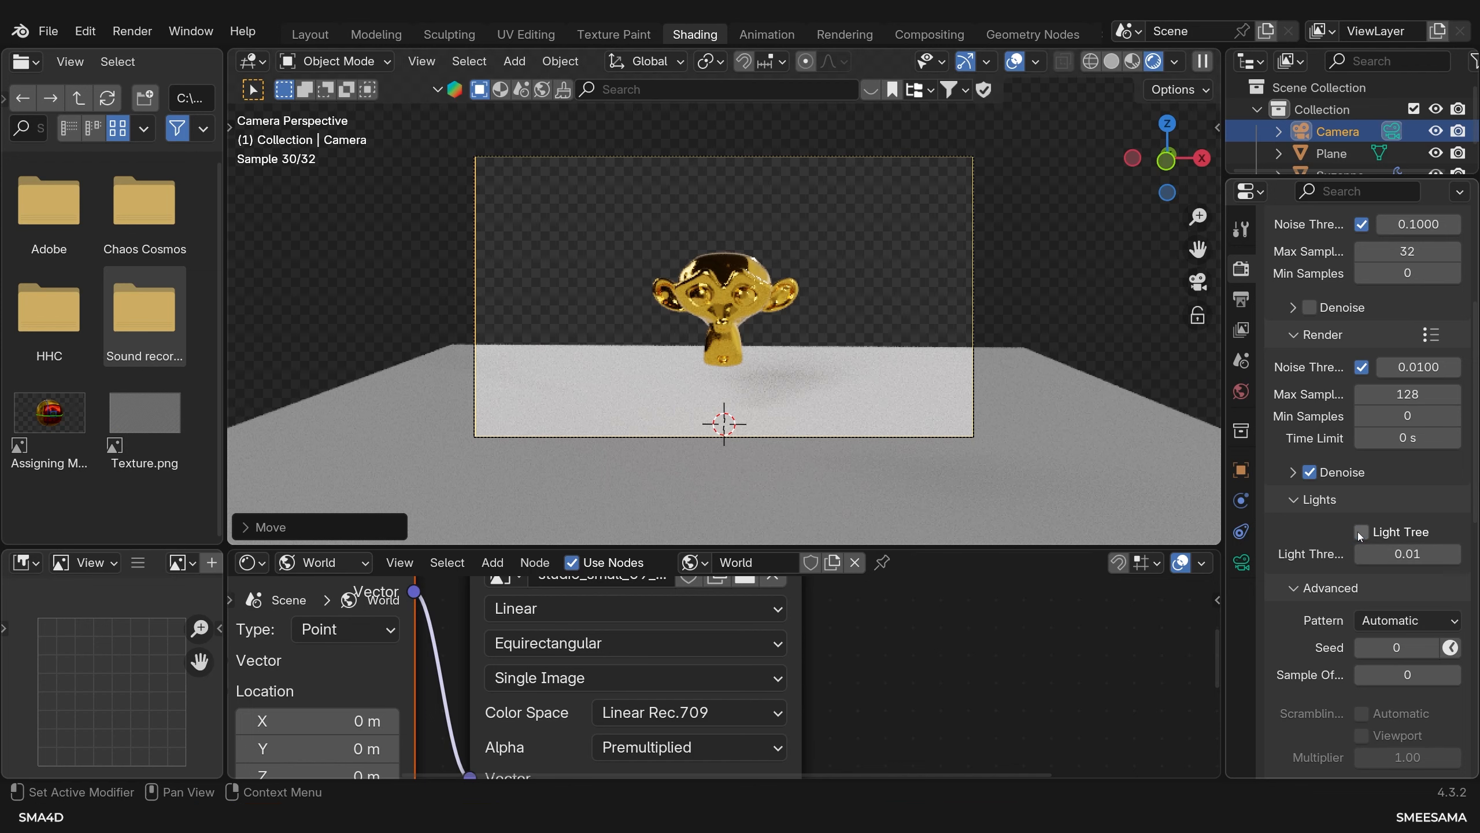
click(1409, 556)
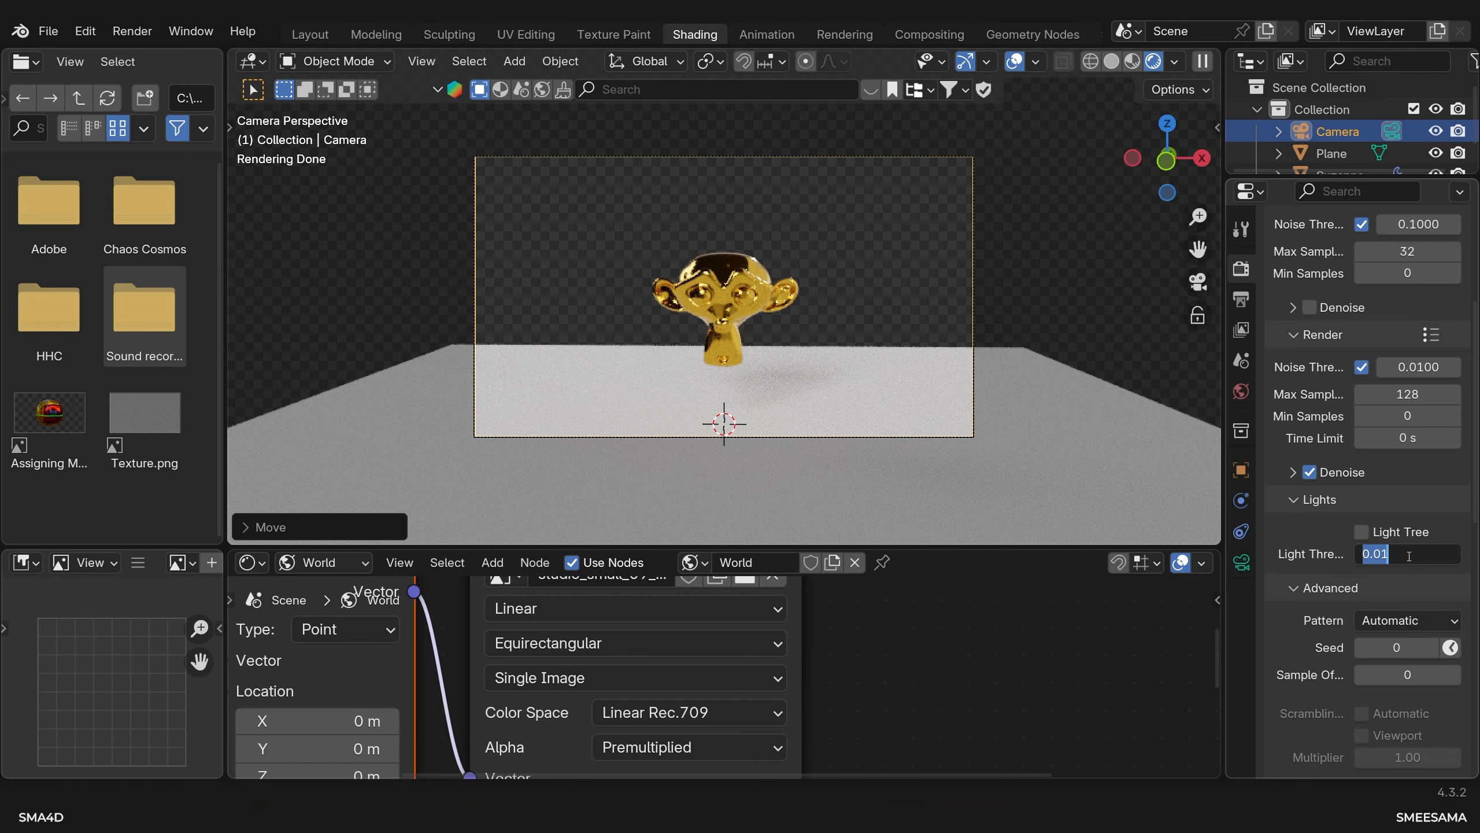
text(0.6)
key(Return)
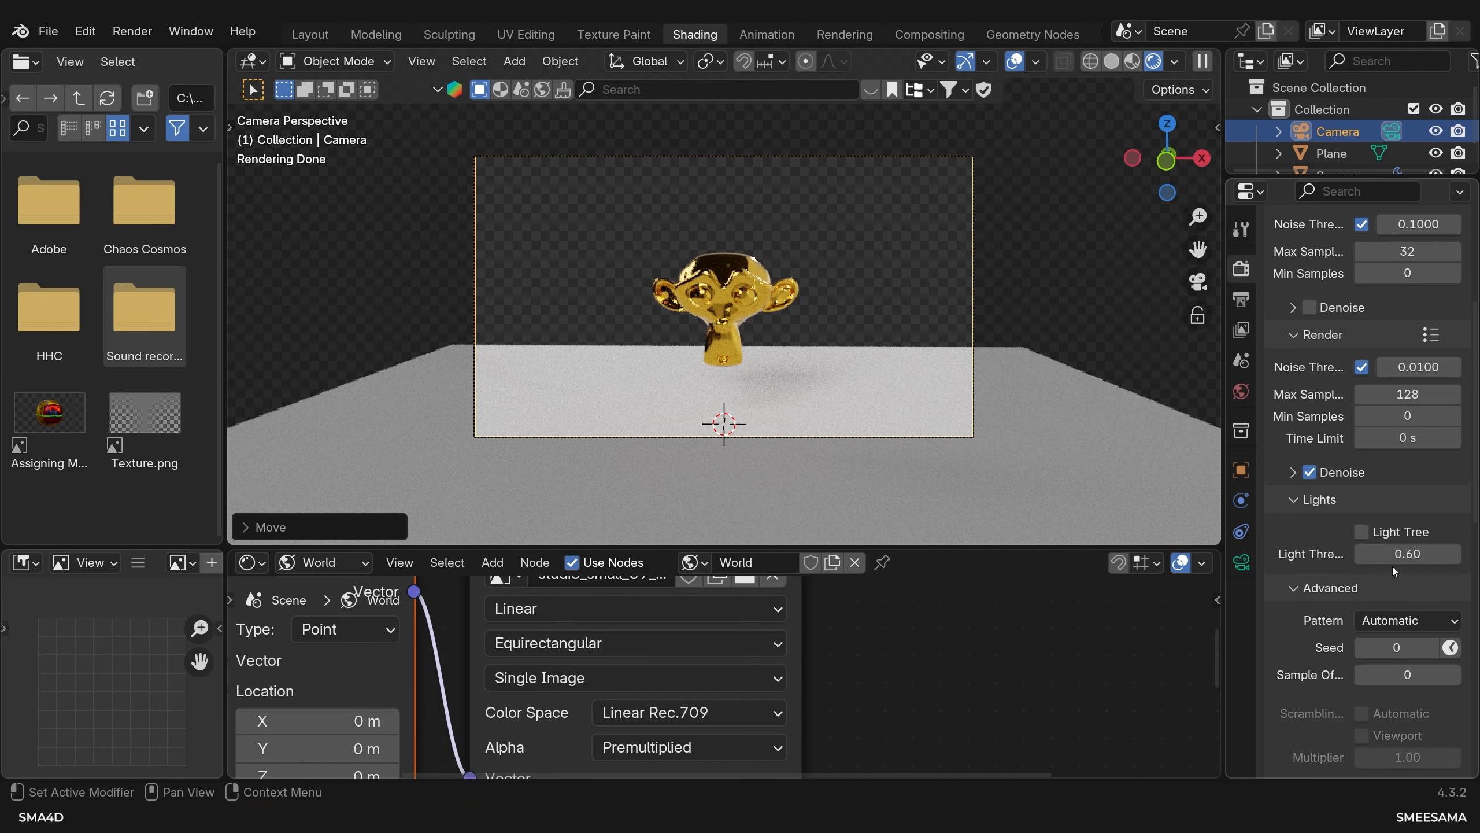
Set the total maximum light path bounces to 8.
scroll(1408, 571, down, 2)
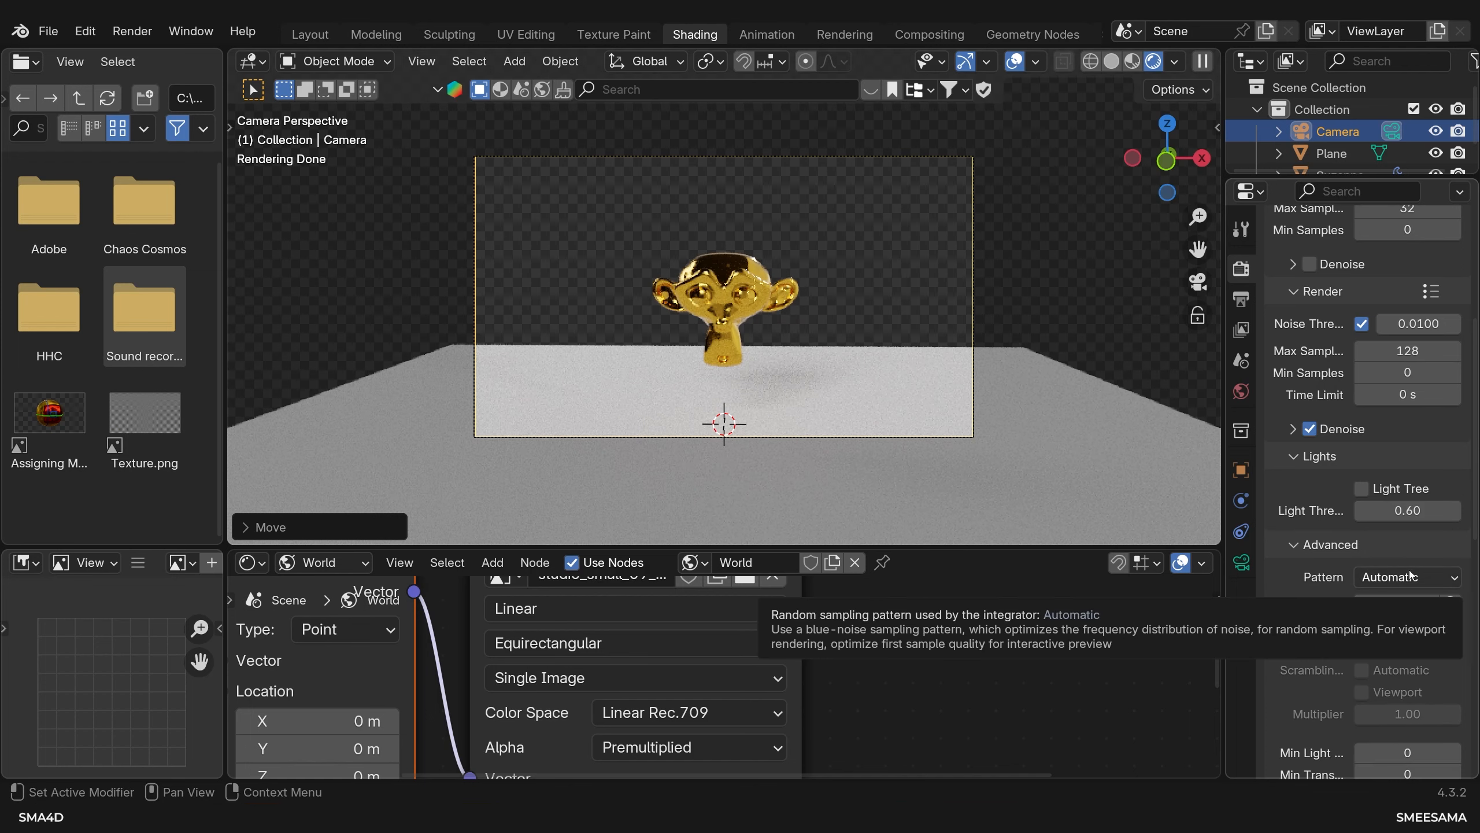
scroll(1410, 574, down, 10)
click(1392, 610)
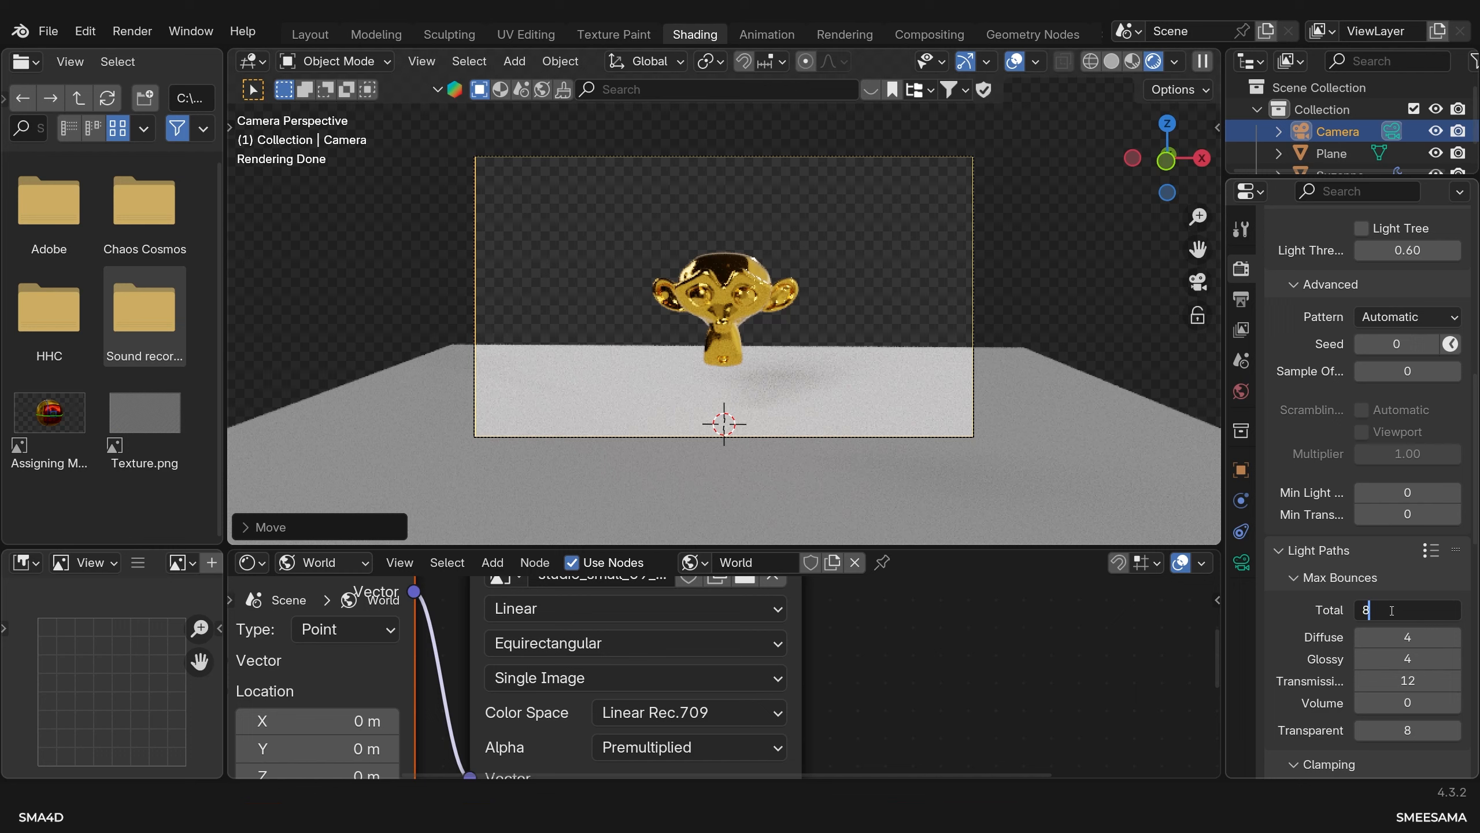
key(Return)
Expand the Performance settings, set the memory tile size to 256 and enable Persistent Data for the final render.
scroll(1422, 613, down, 10)
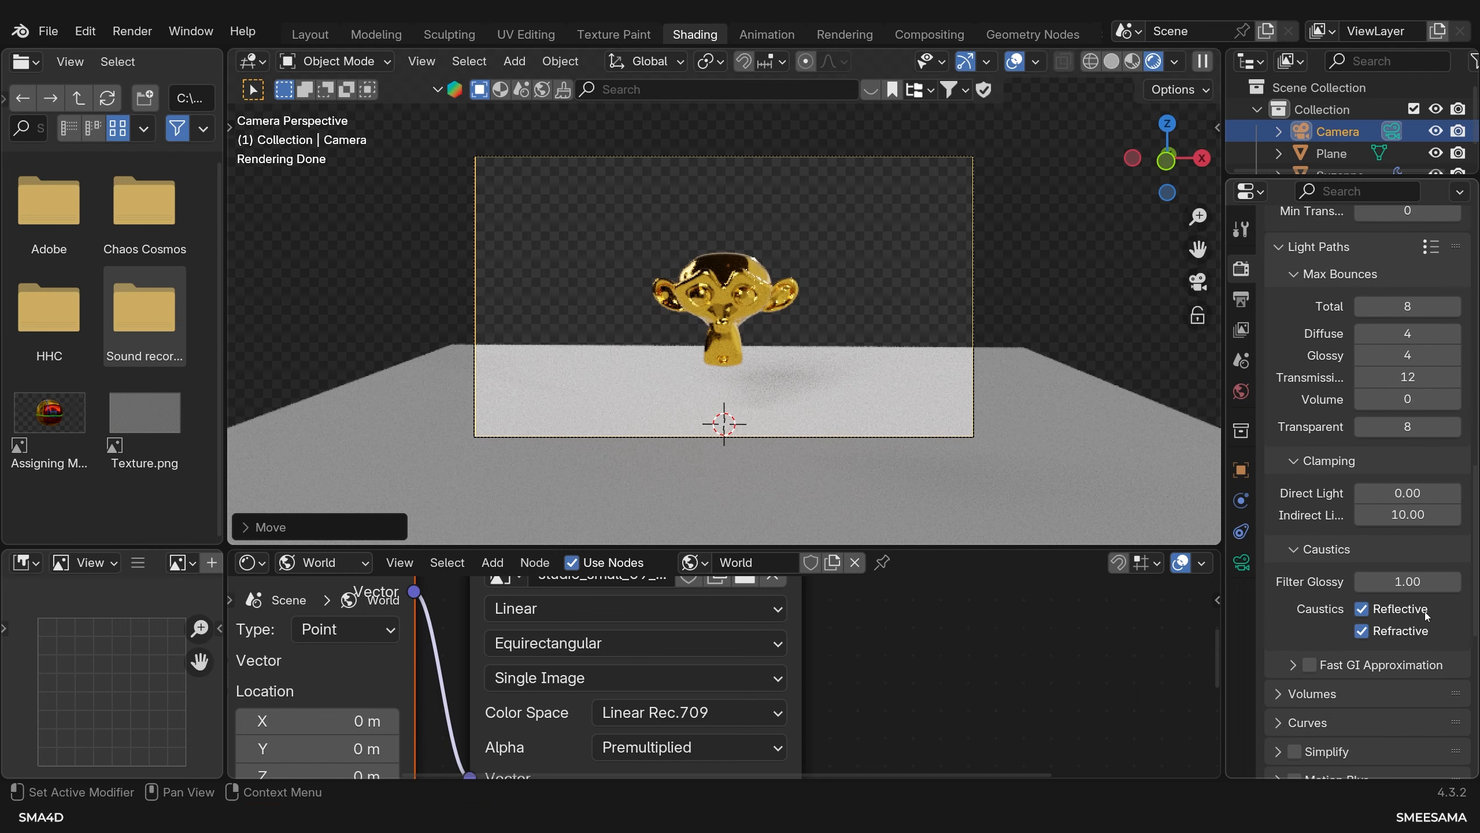
scroll(1428, 616, down, 2)
scroll(1429, 617, down, 8)
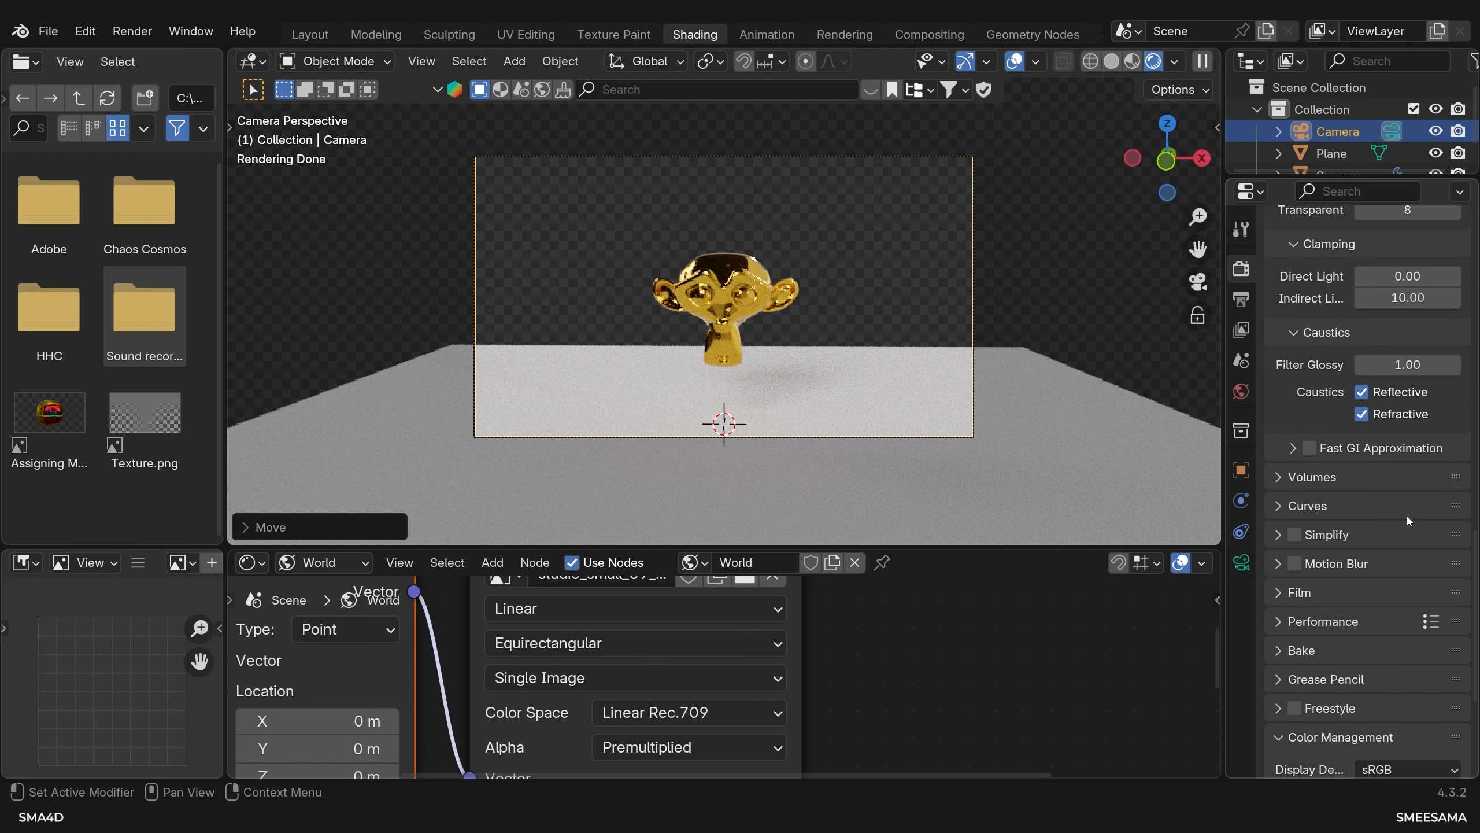
click(1298, 622)
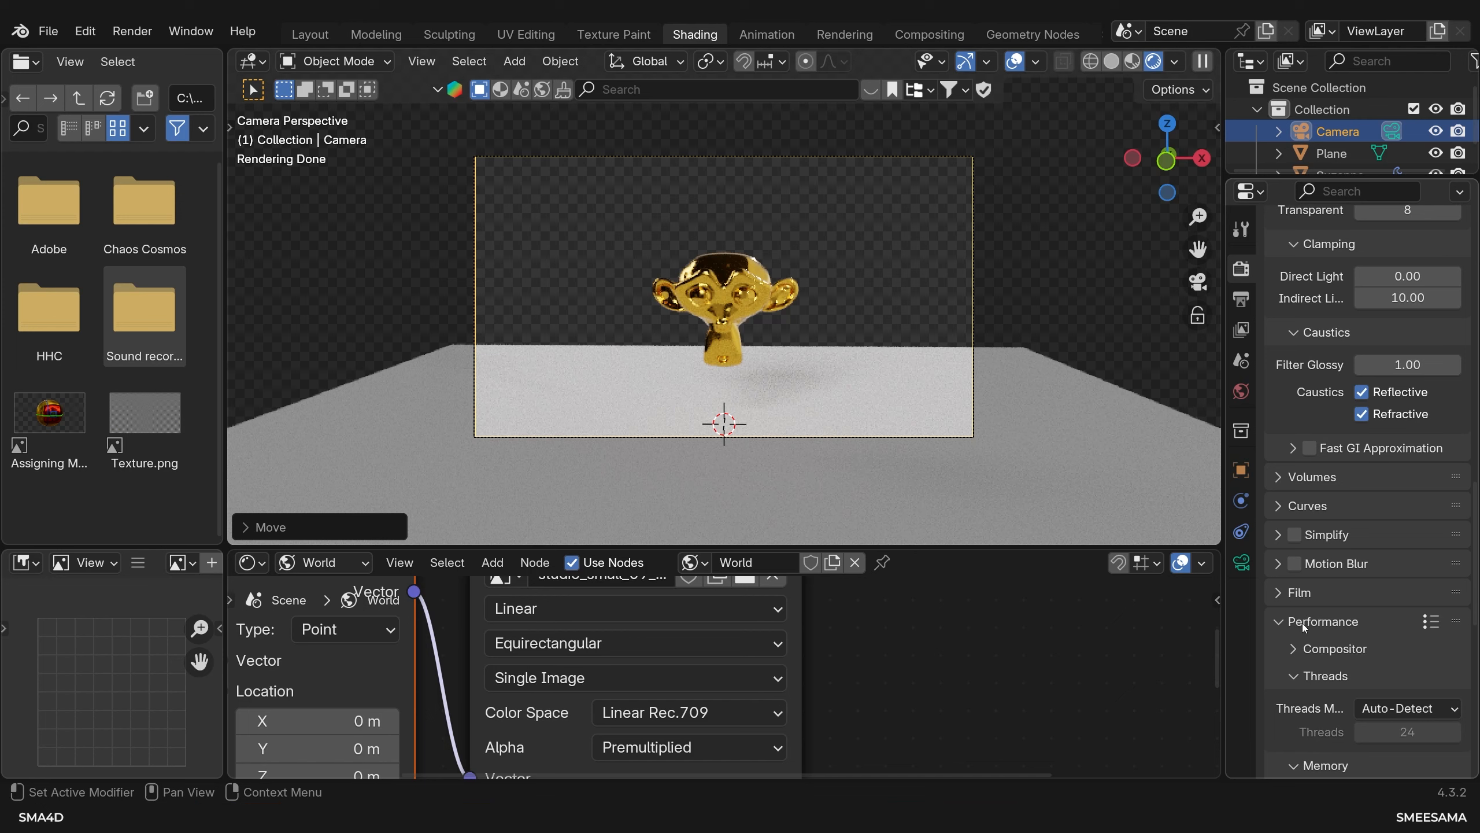
scroll(1406, 723, down, 4)
scroll(1428, 676, down, 2)
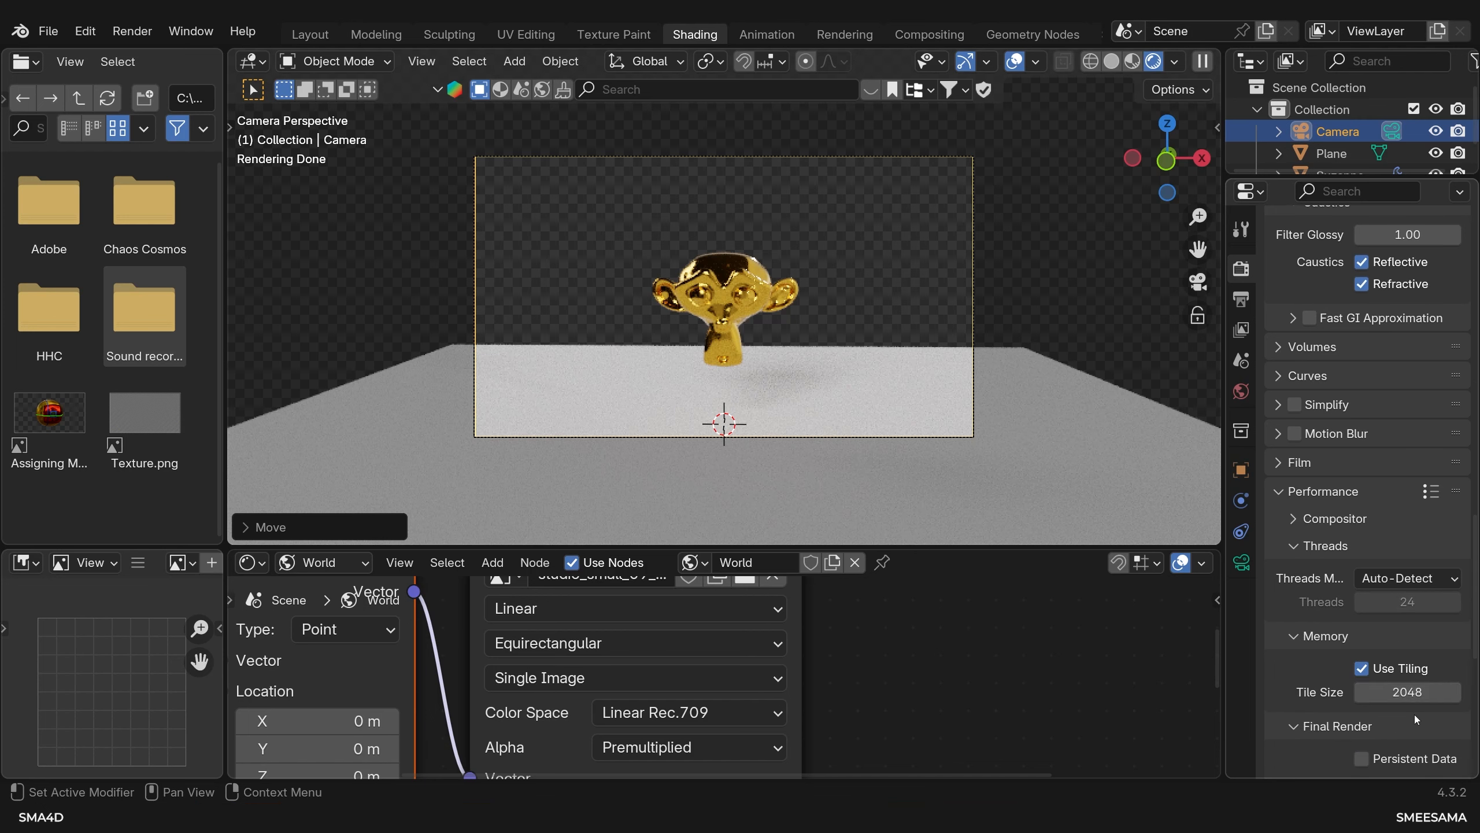
click(1410, 693)
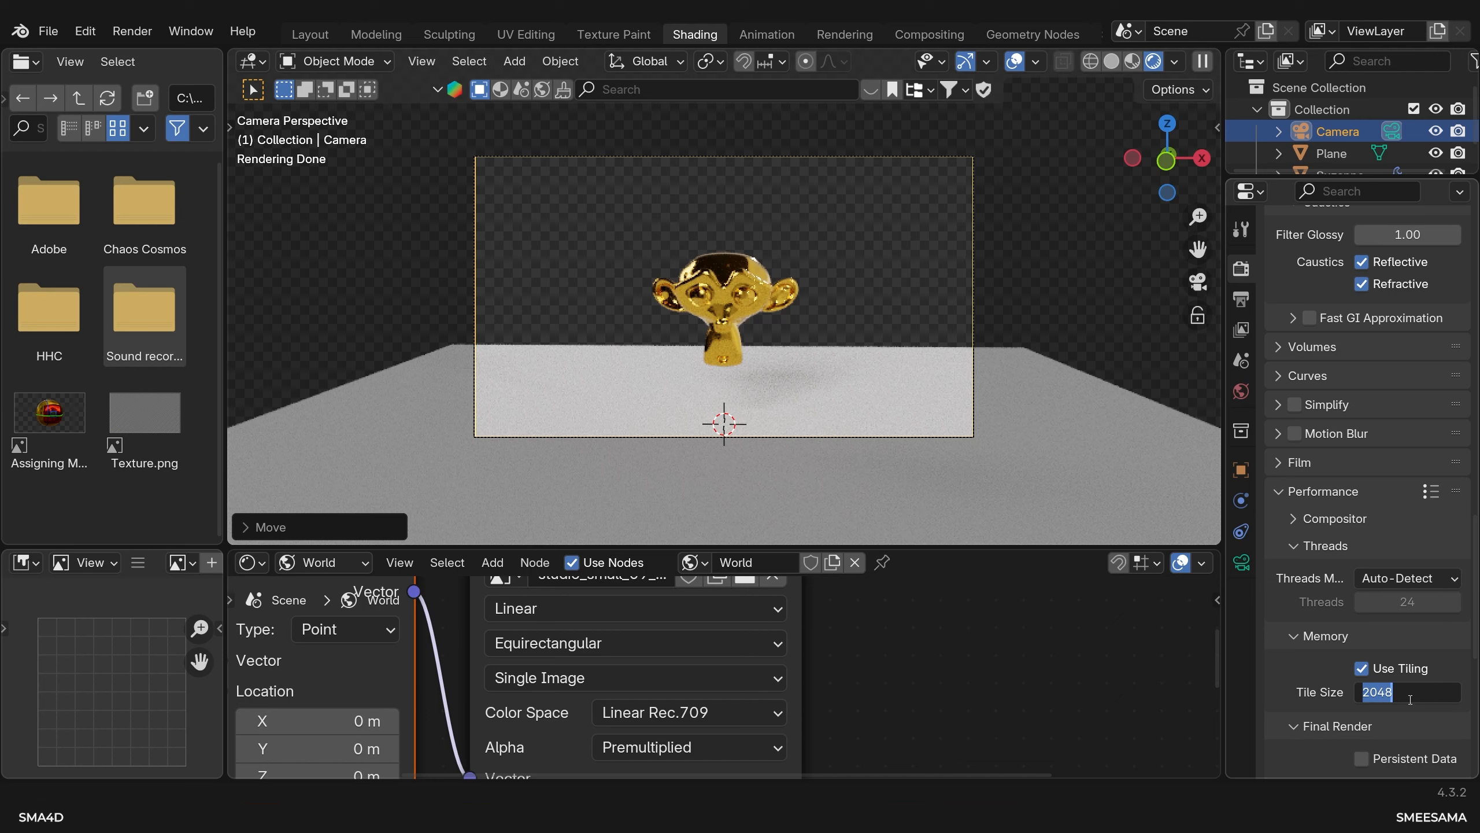
text(256)
key(Return)
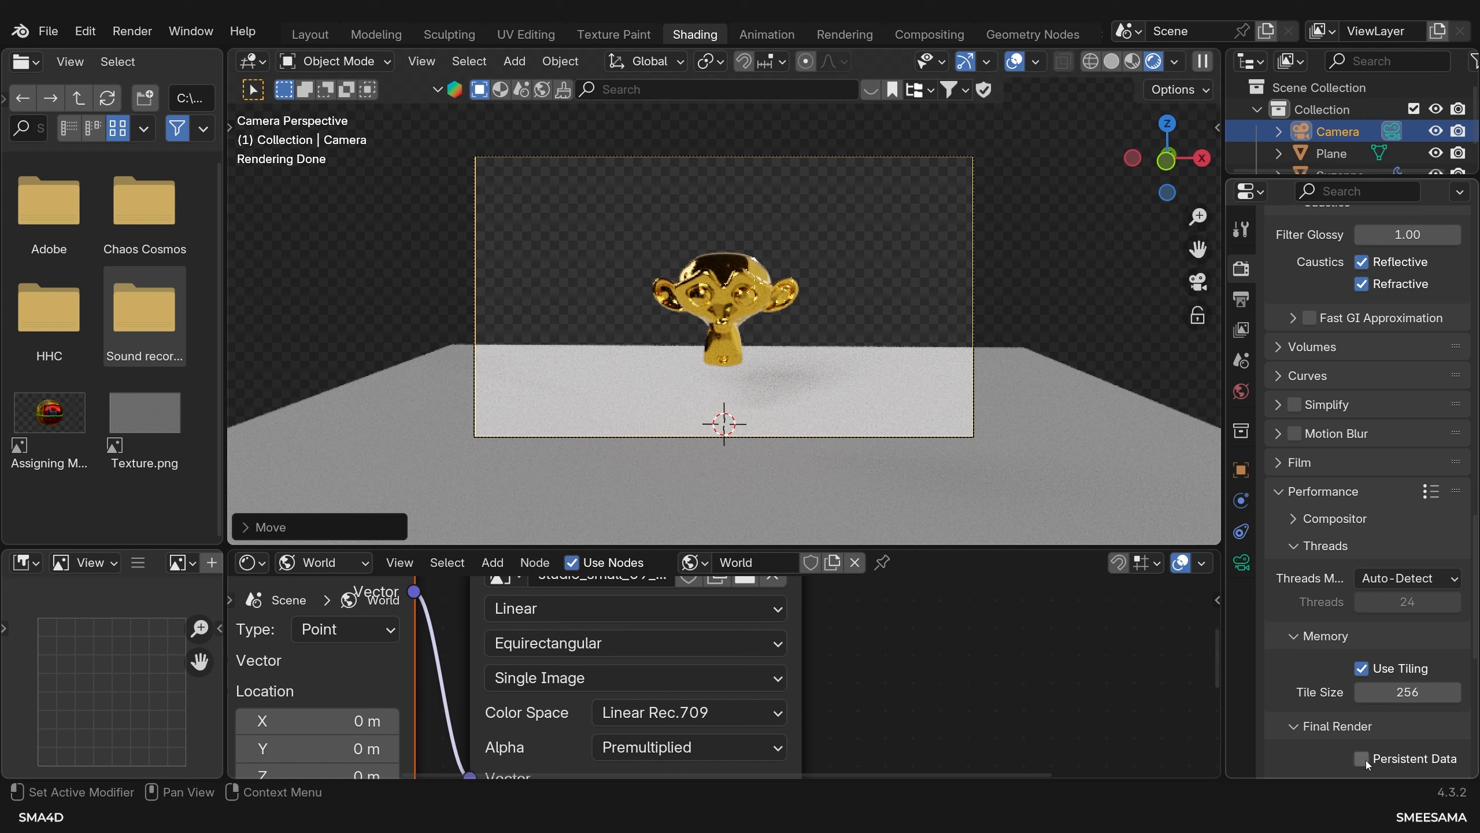
click(1362, 759)
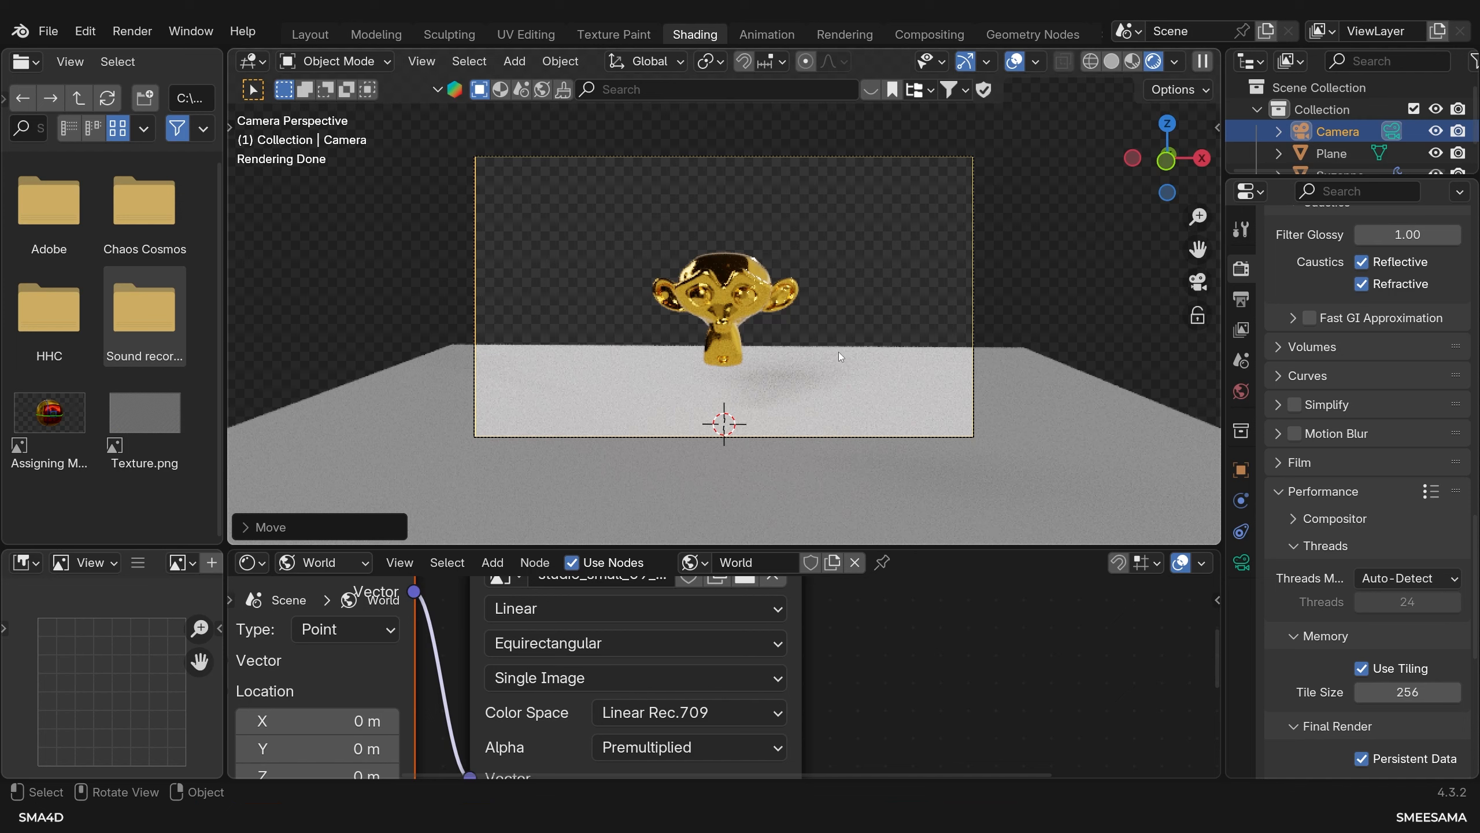
Open the scene's output format settings.
scroll(1340, 350, up, 10)
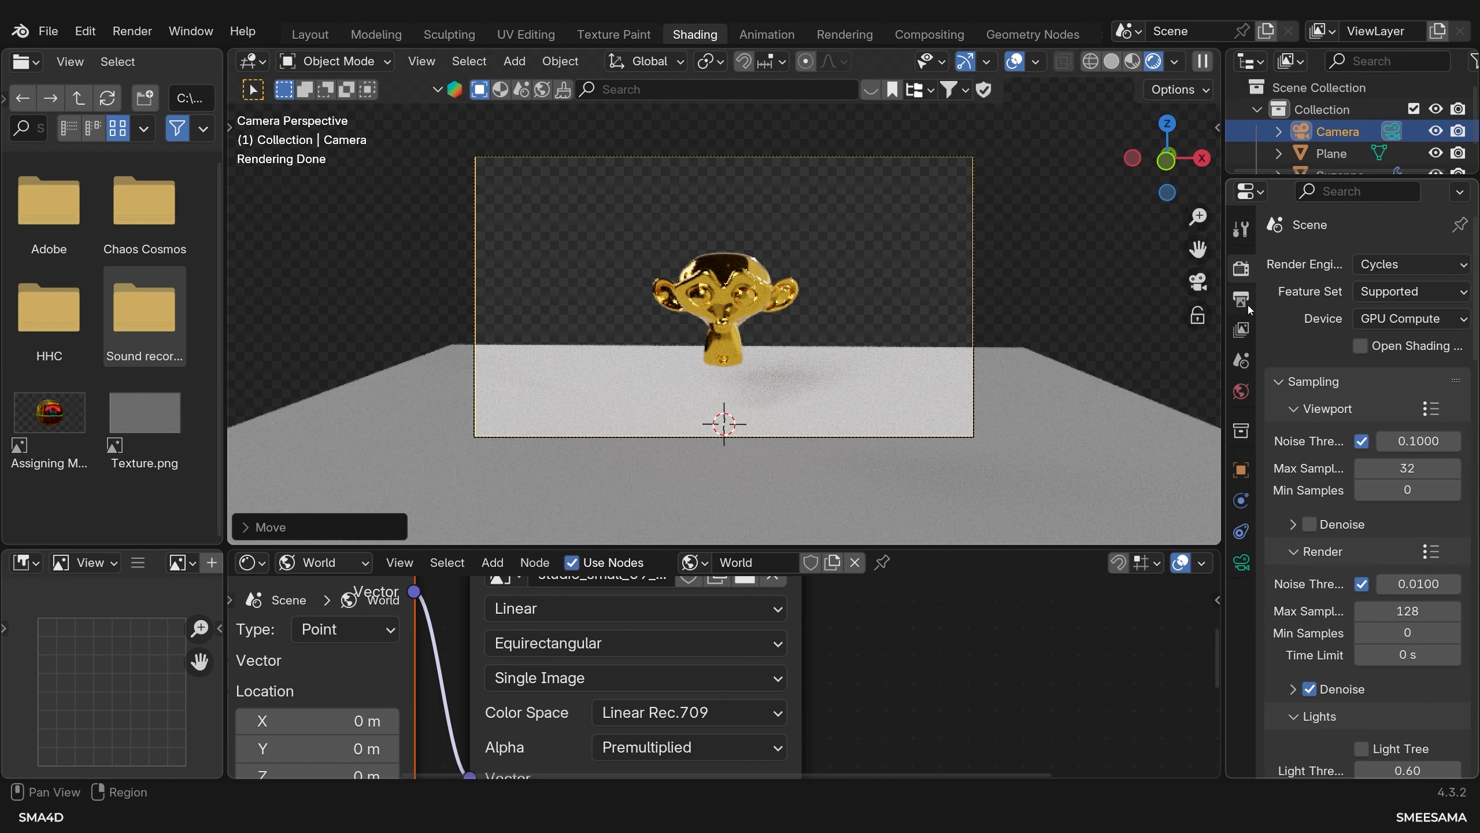
click(1247, 305)
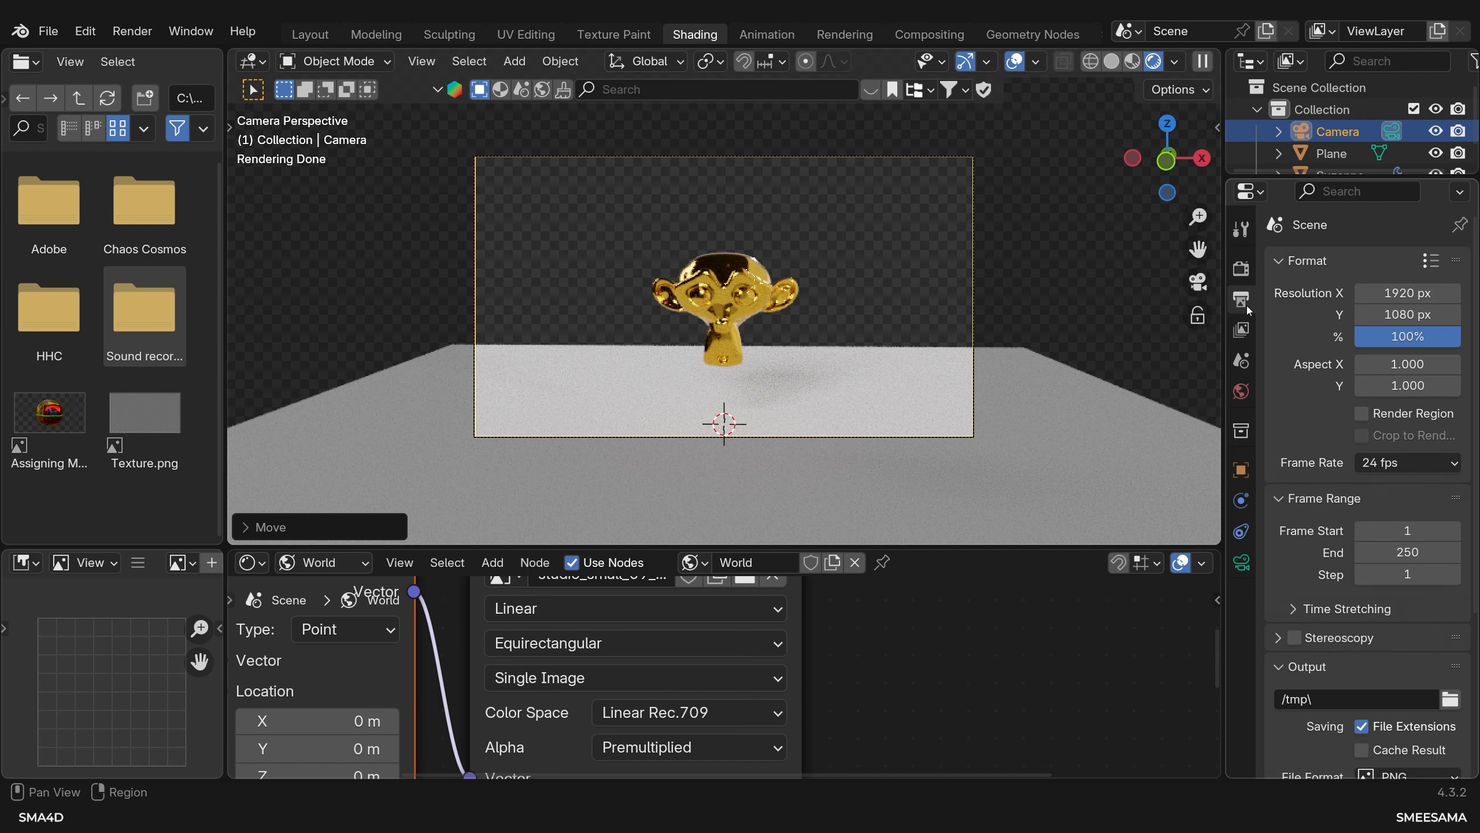
Try a horizontal output resolution of 1080 px.
click(1402, 294)
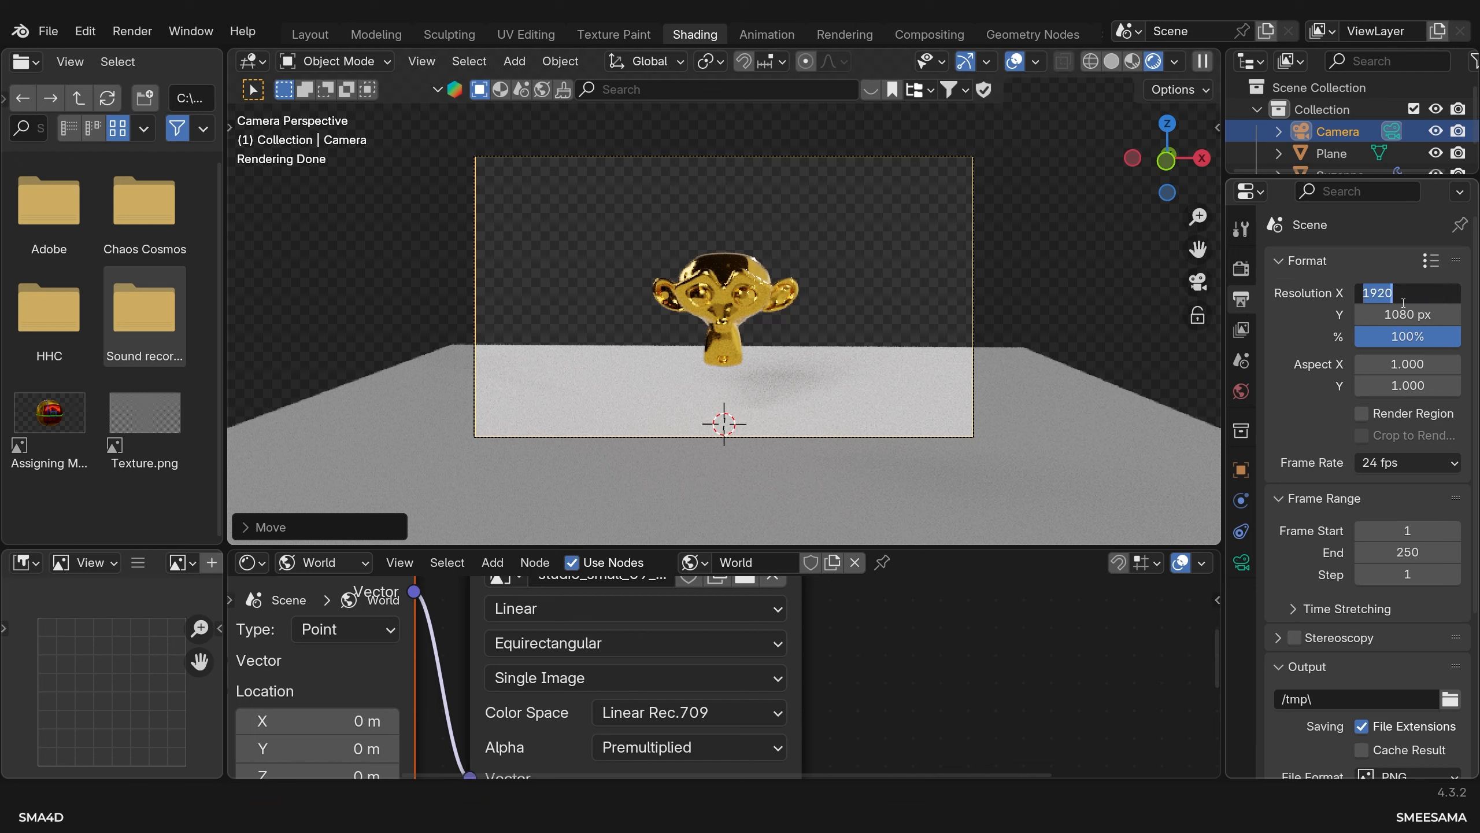
text(1080)
key(Return)
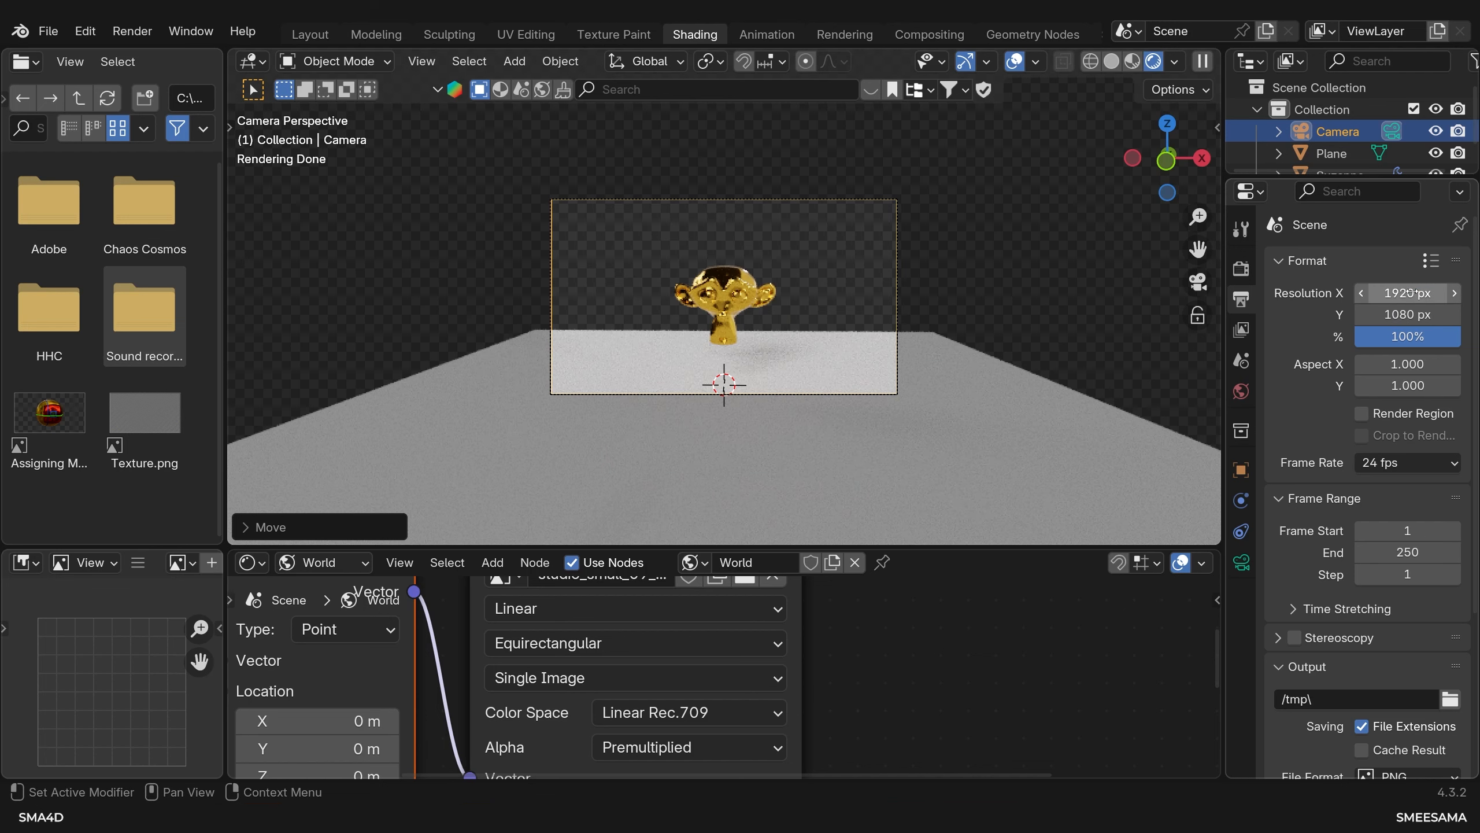
Try doubling the output resolution, with the width at 3840 px and the height multiplied by 2.
click(1411, 293)
click(1402, 294)
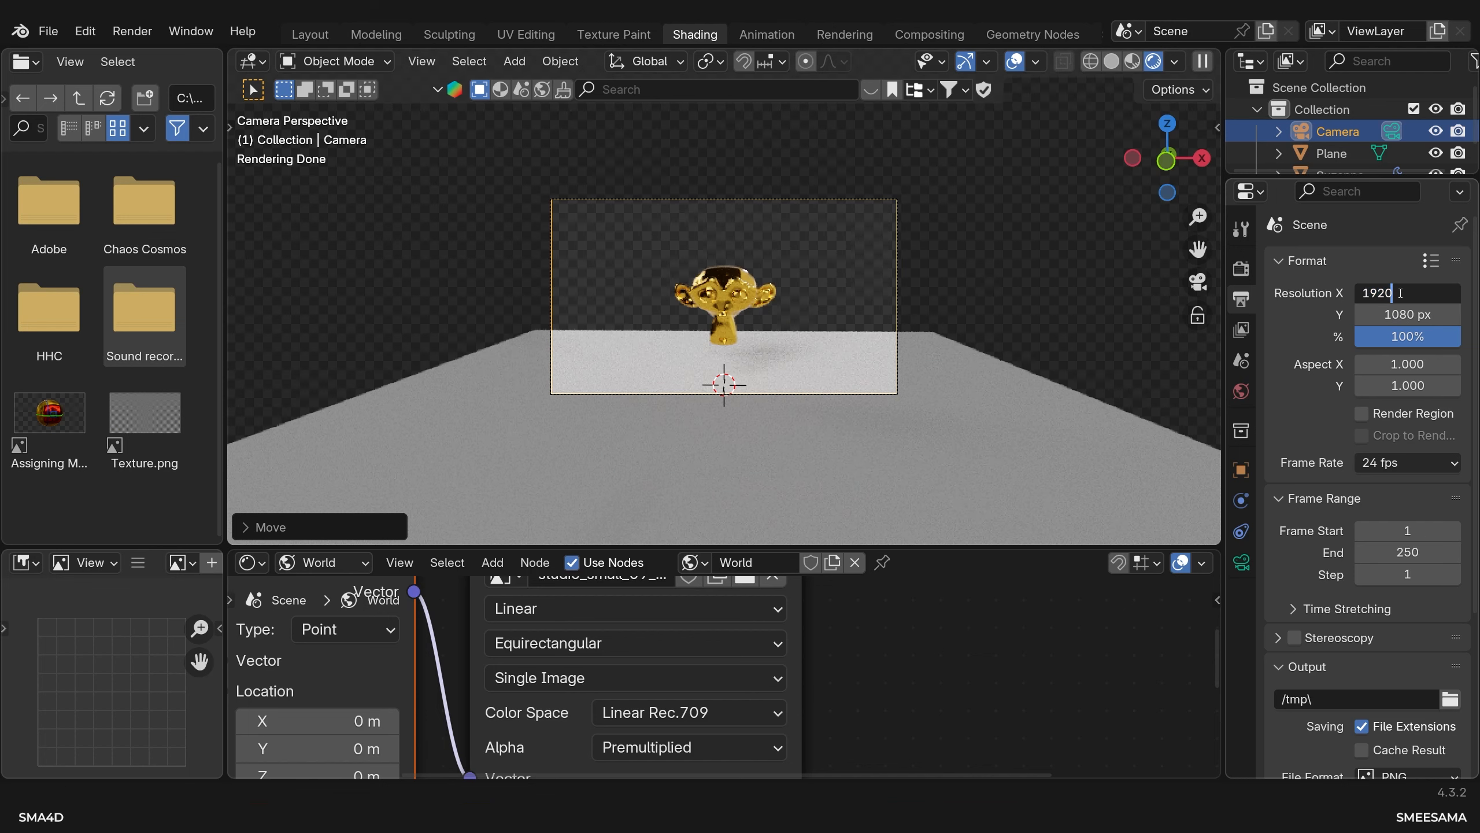
text(*2)
key(Return)
click(1416, 316)
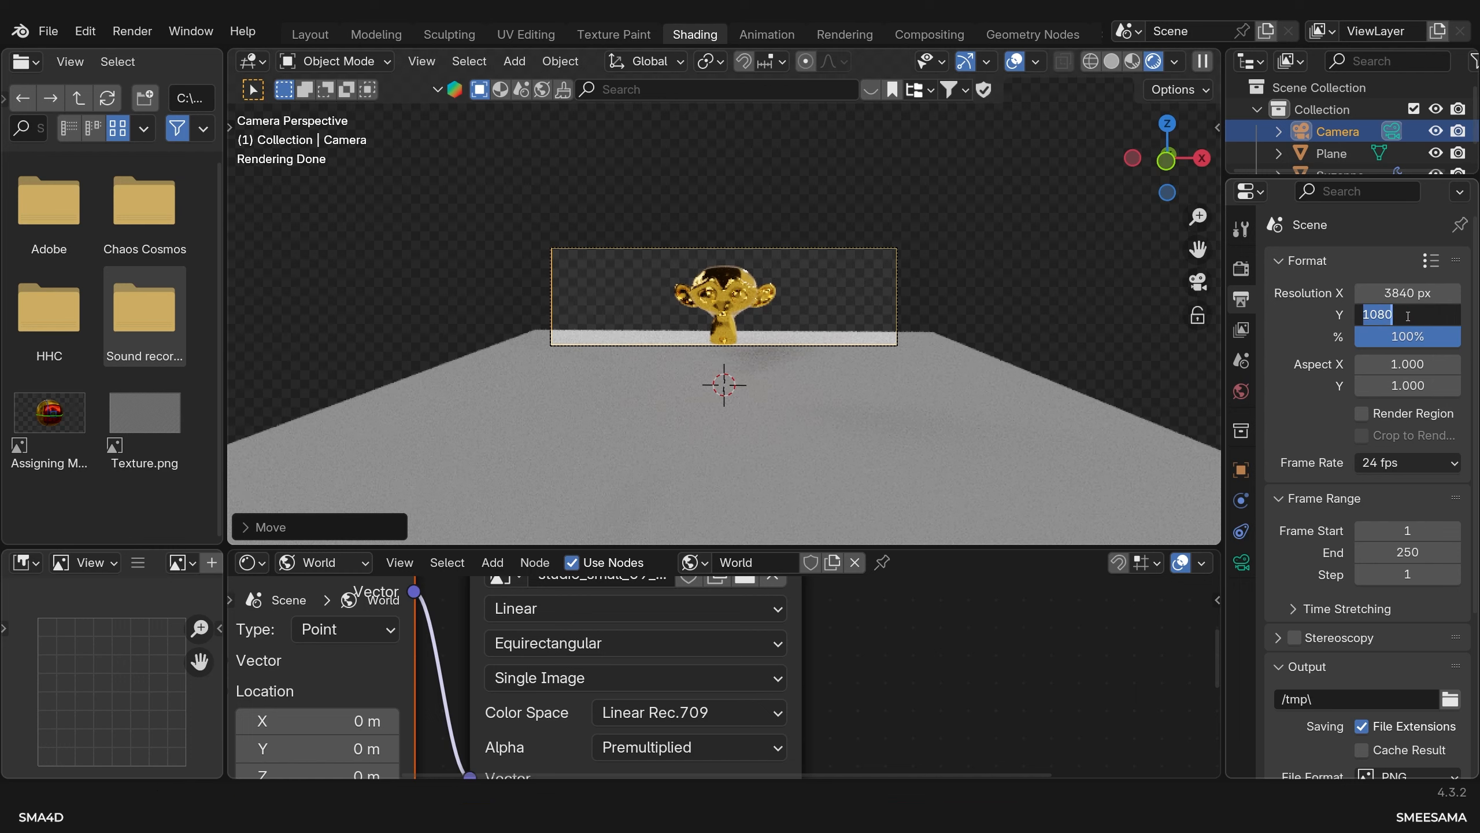
click(1398, 315)
text(*2)
key(Return)
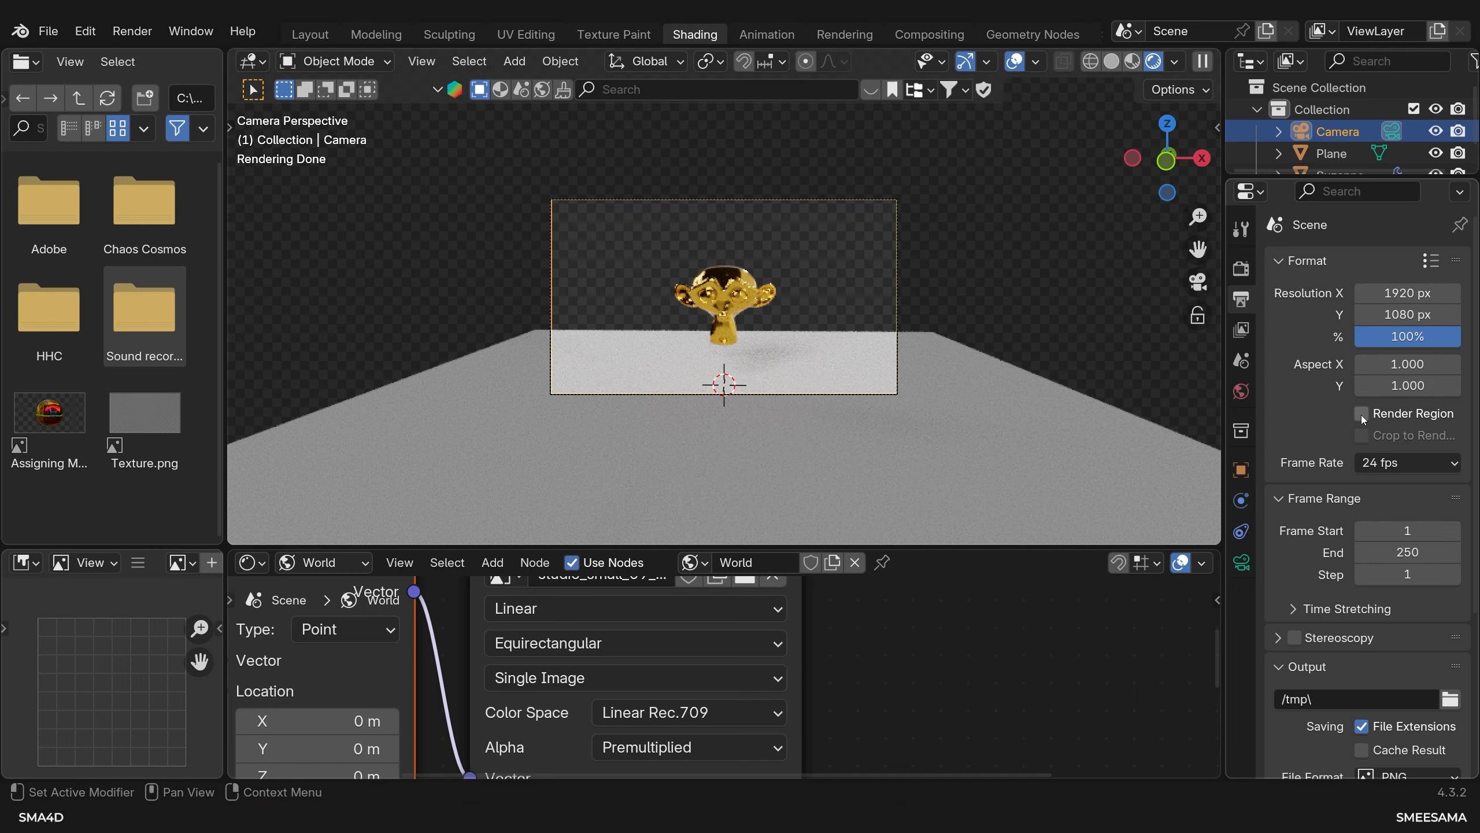
Enable Render Region for the output and render the active scene as a still image.
click(1362, 414)
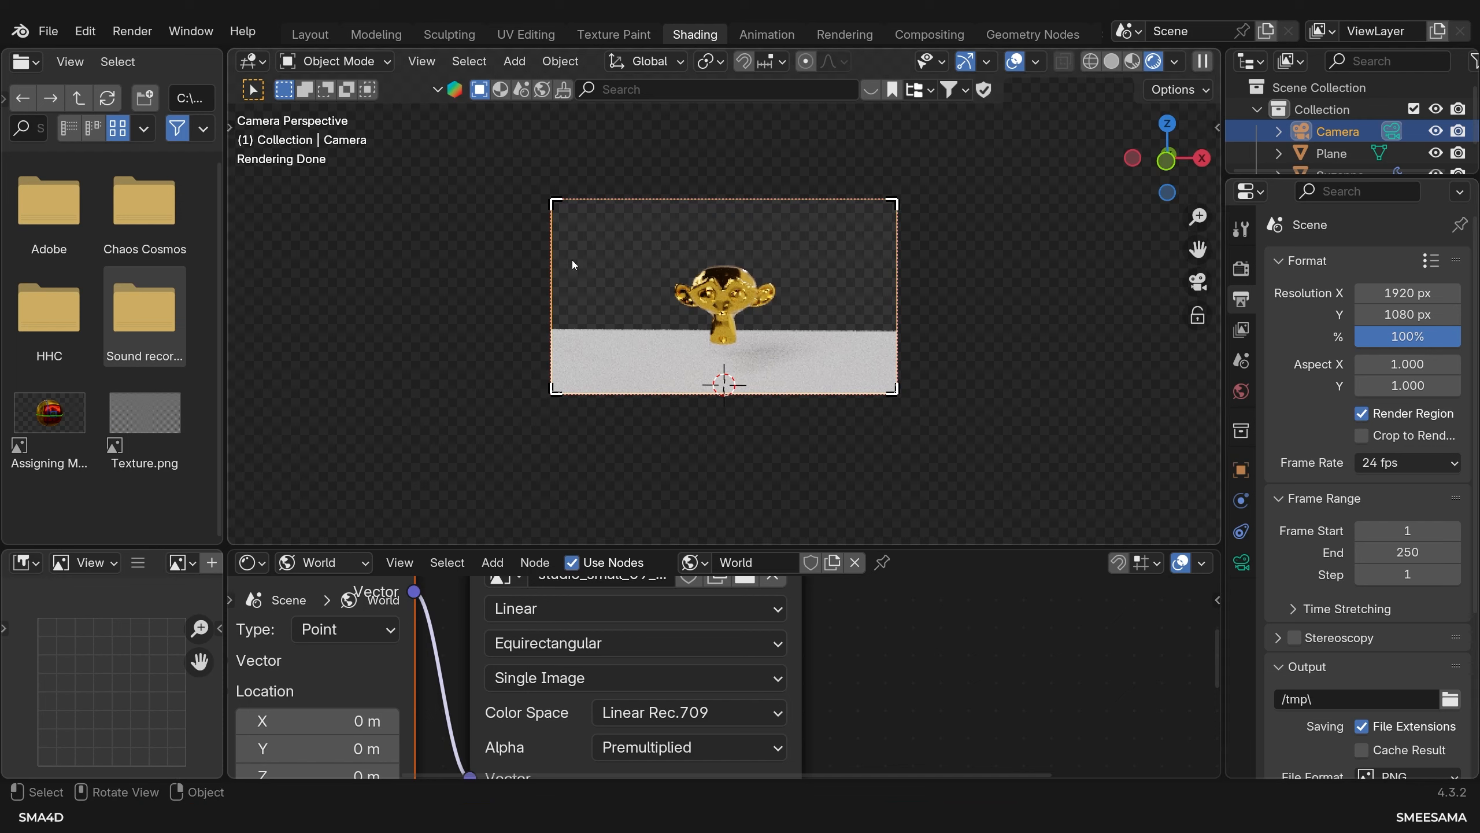
click(132, 31)
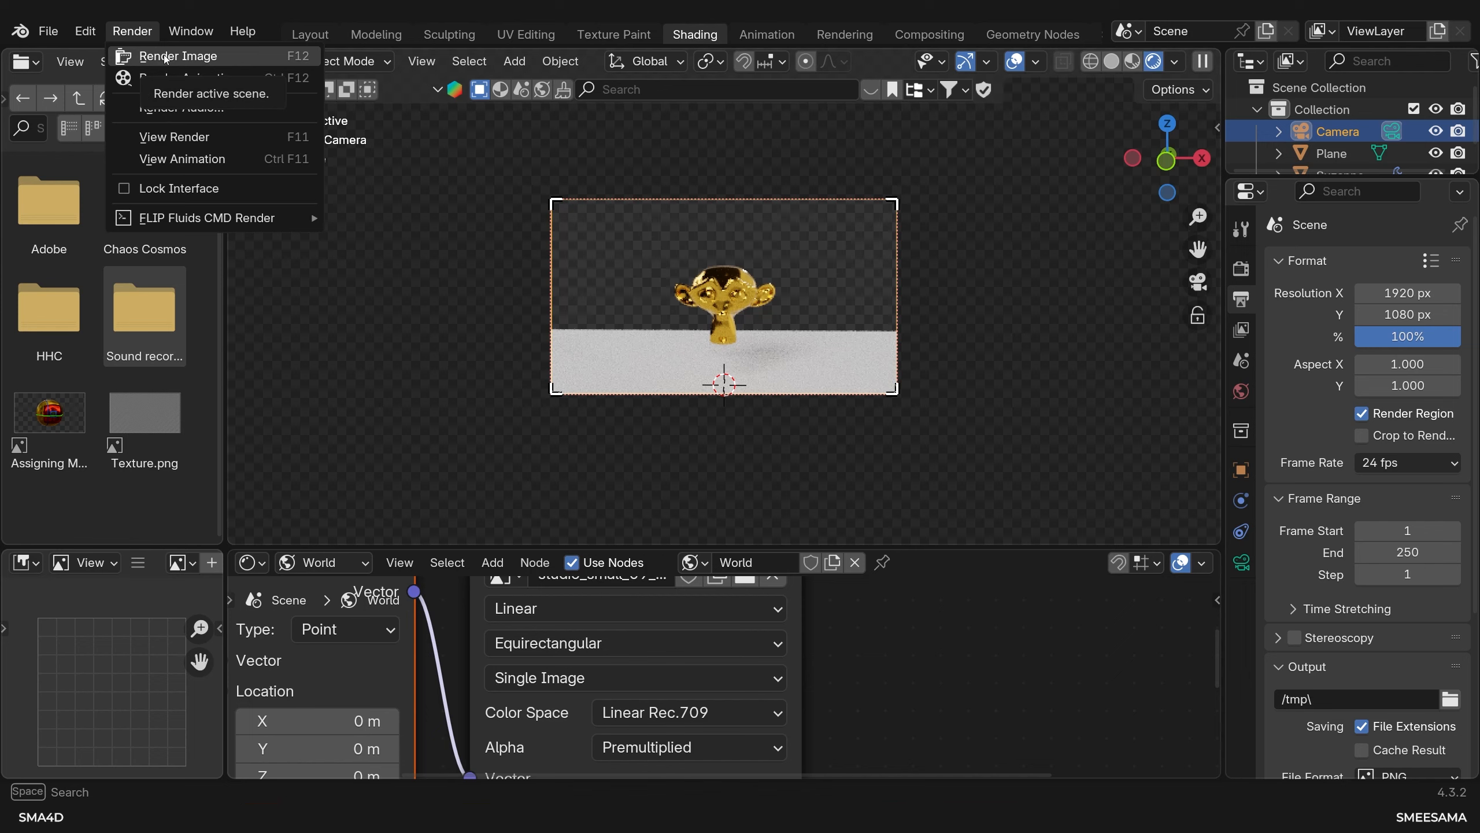
click(152, 57)
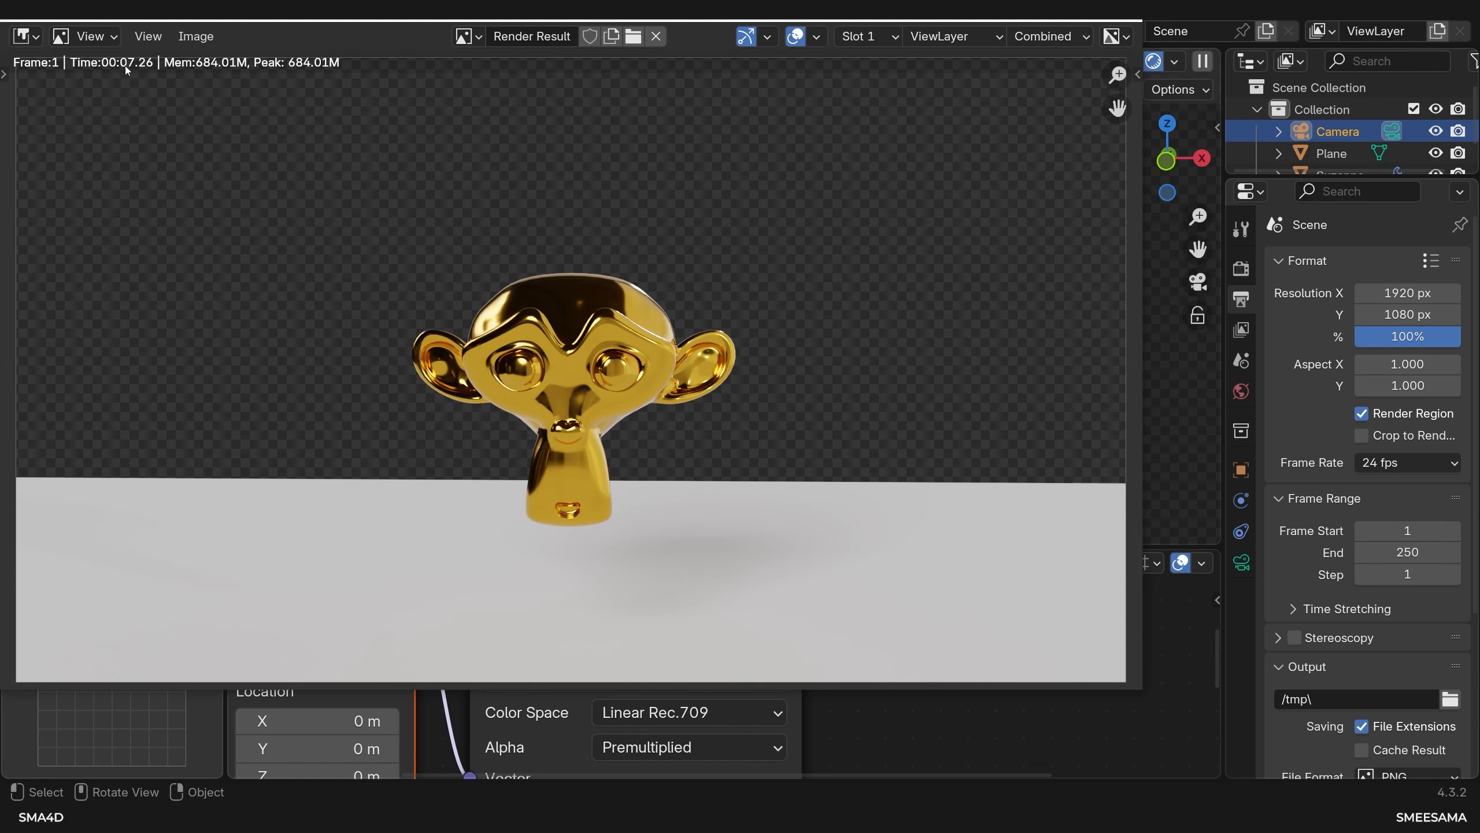
Save the render result as a new image file.
click(196, 37)
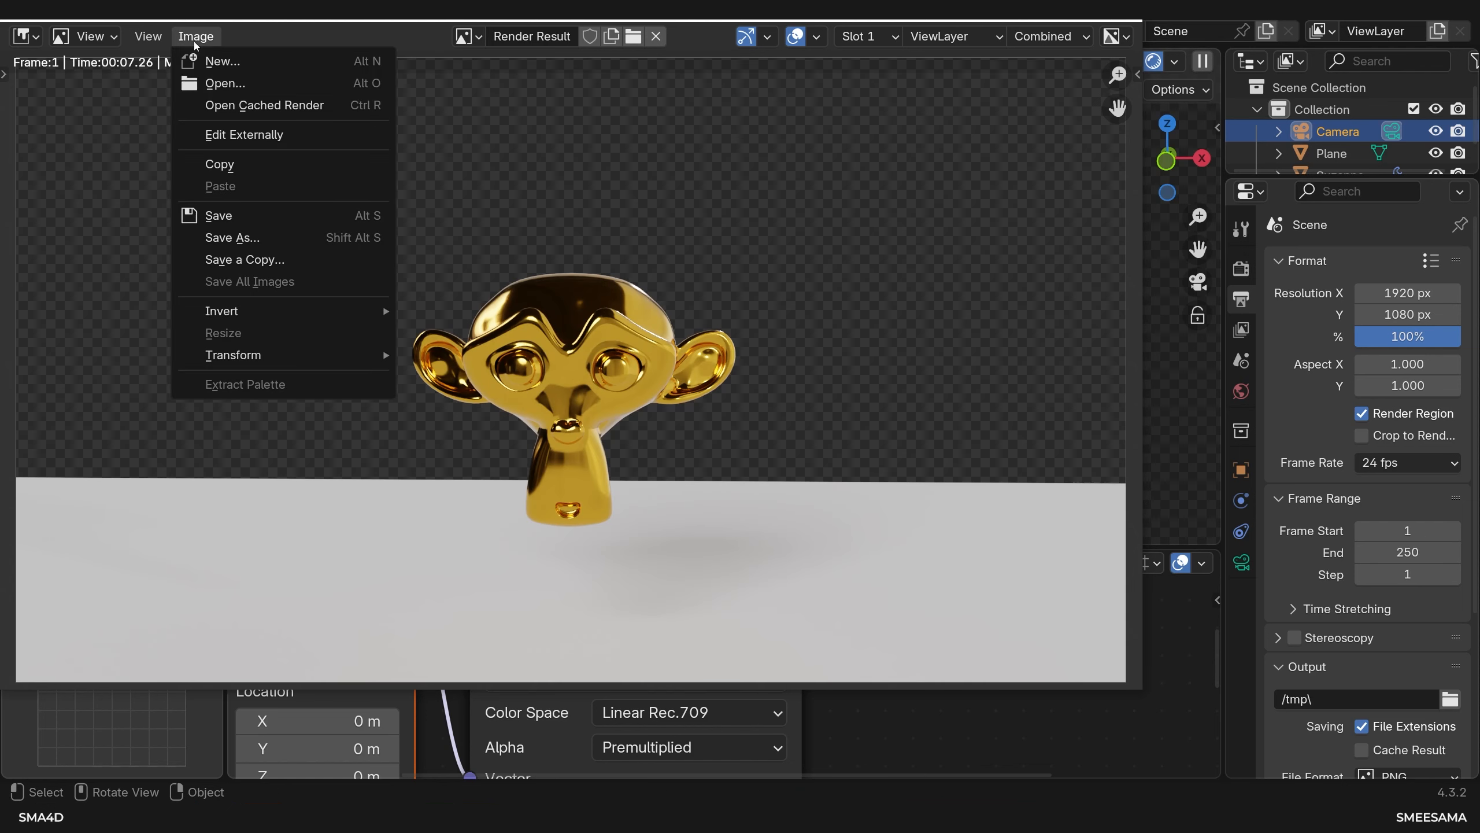
click(246, 238)
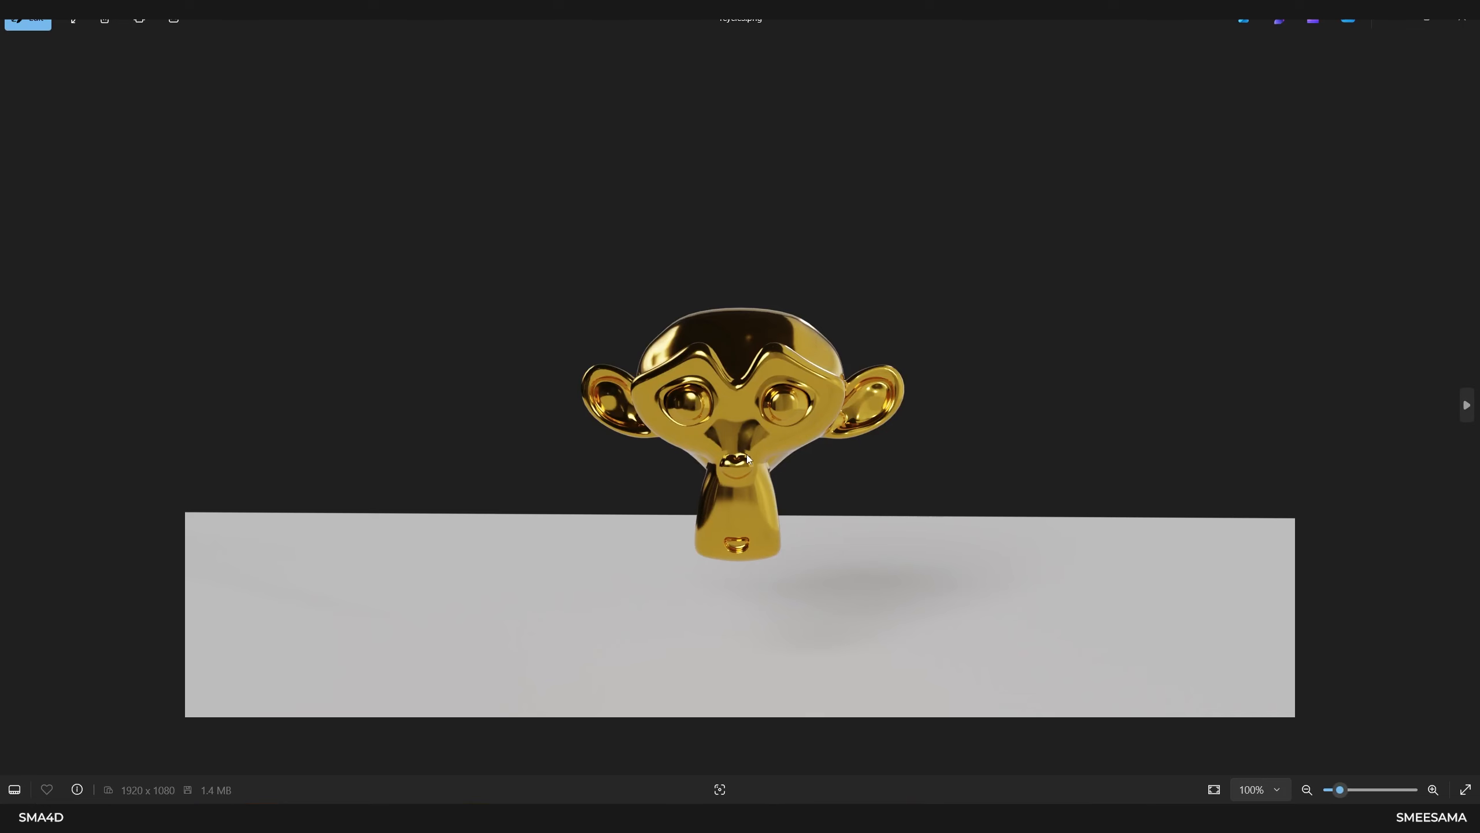
Switch to the image viewer and compare the two saved monkey head renders side by side using the filmstrip.
key(Right)
click(15, 790)
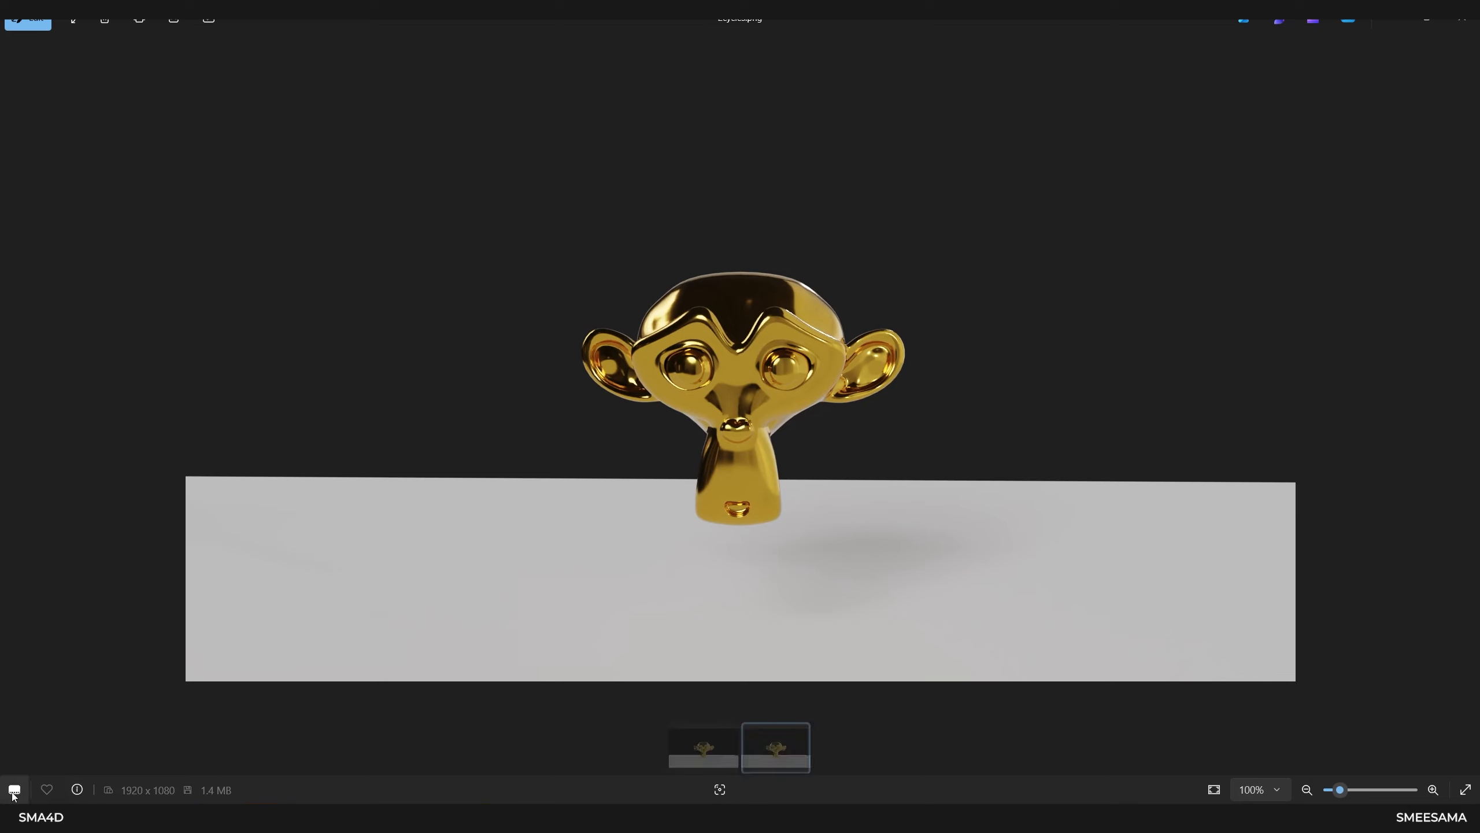
click(728, 717)
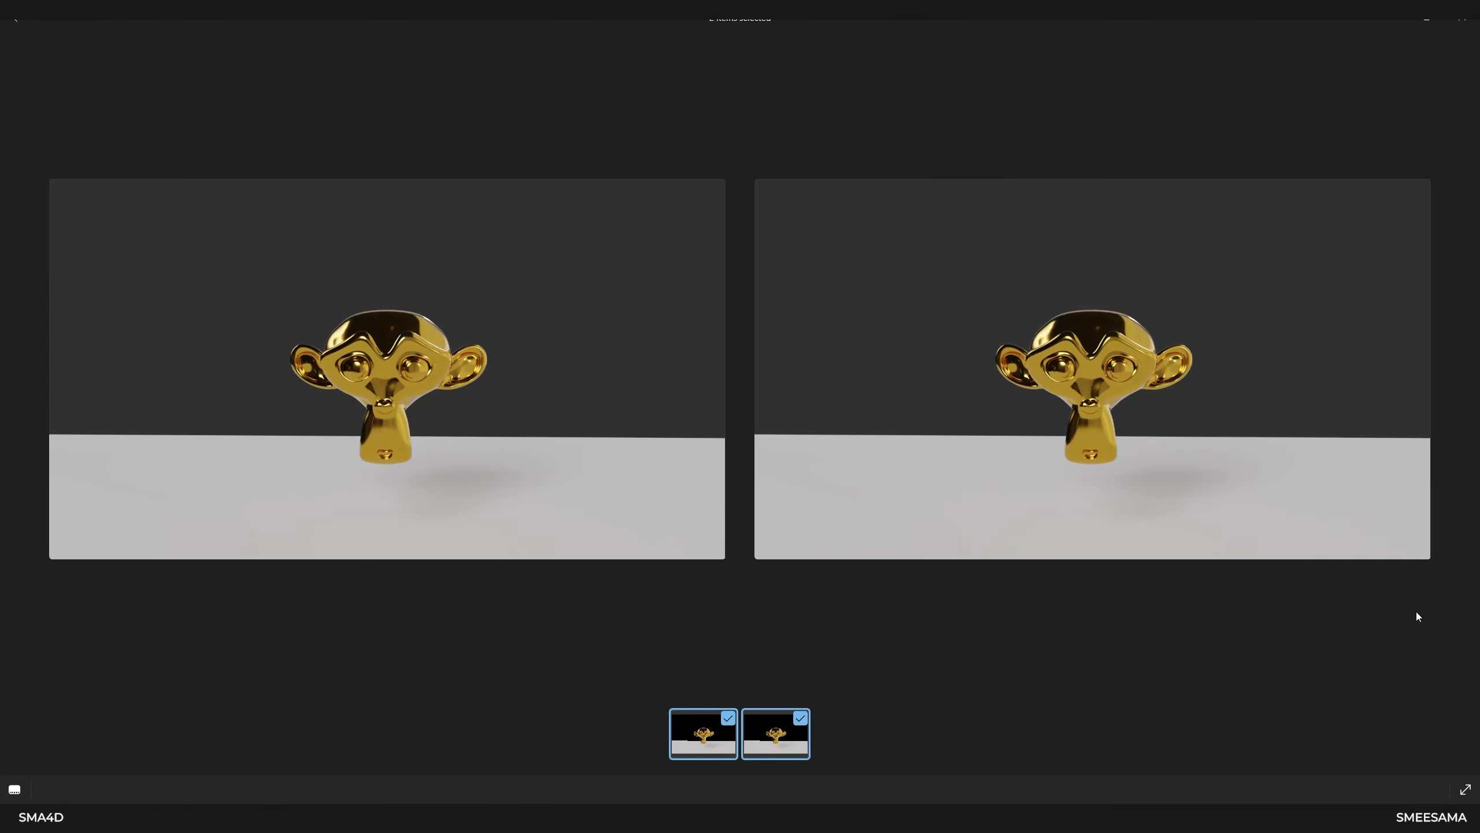